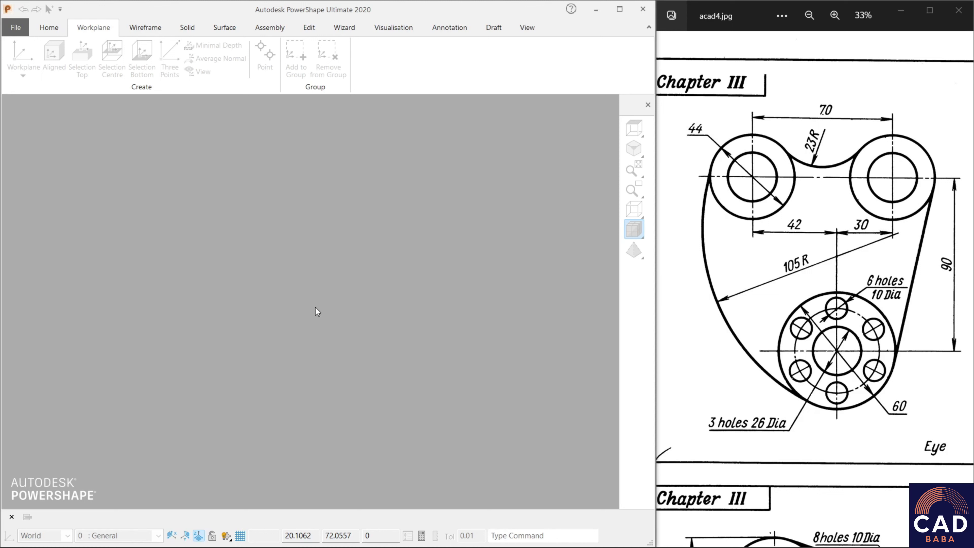
Start a new blank model, NEW_MODEL_1.
click(16, 27)
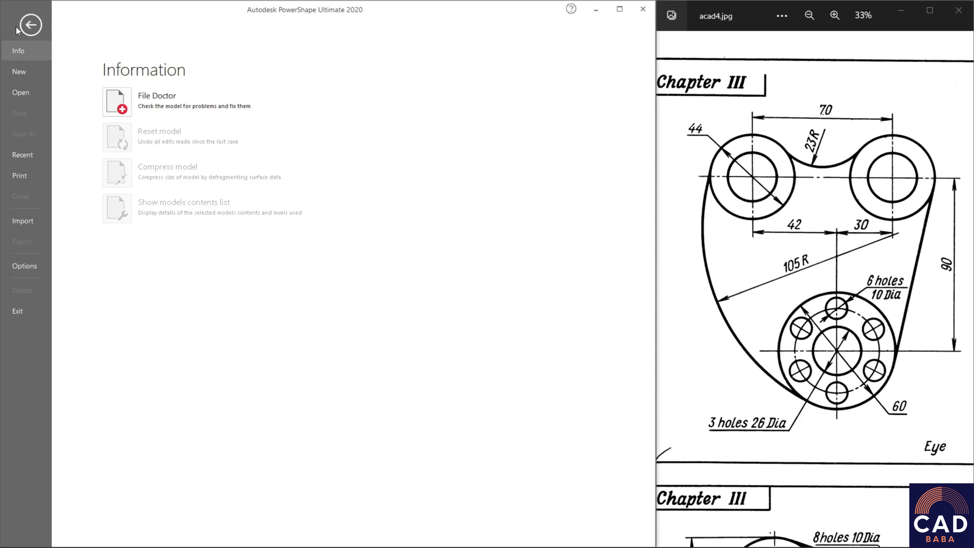
click(18, 76)
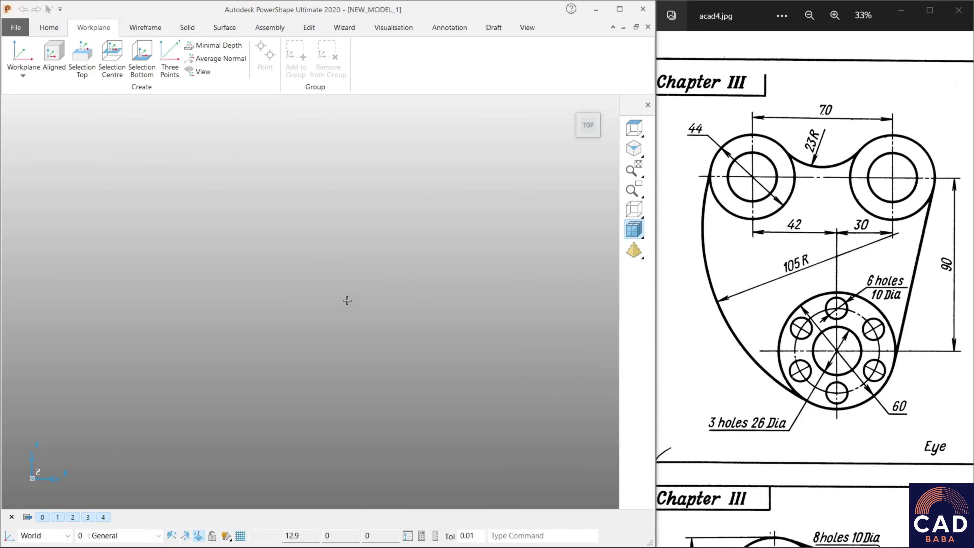
right_click(267, 174)
key(Escape)
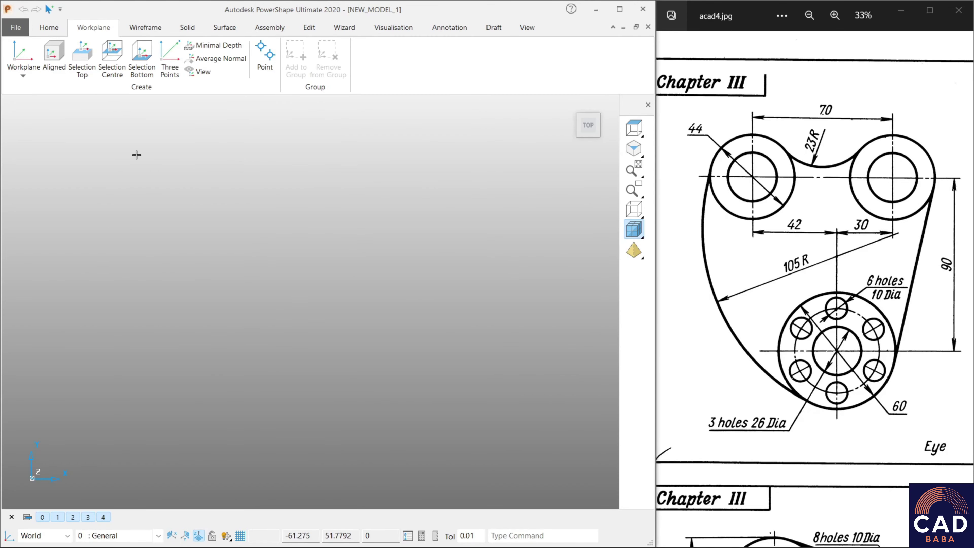
Create workplane 1 at the drawing origin.
click(24, 57)
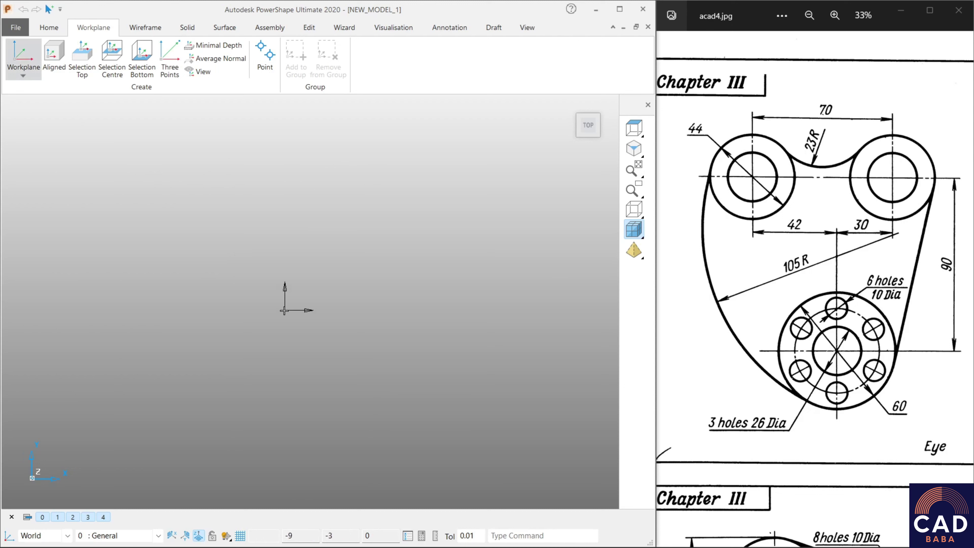
click(359, 479)
click(310, 301)
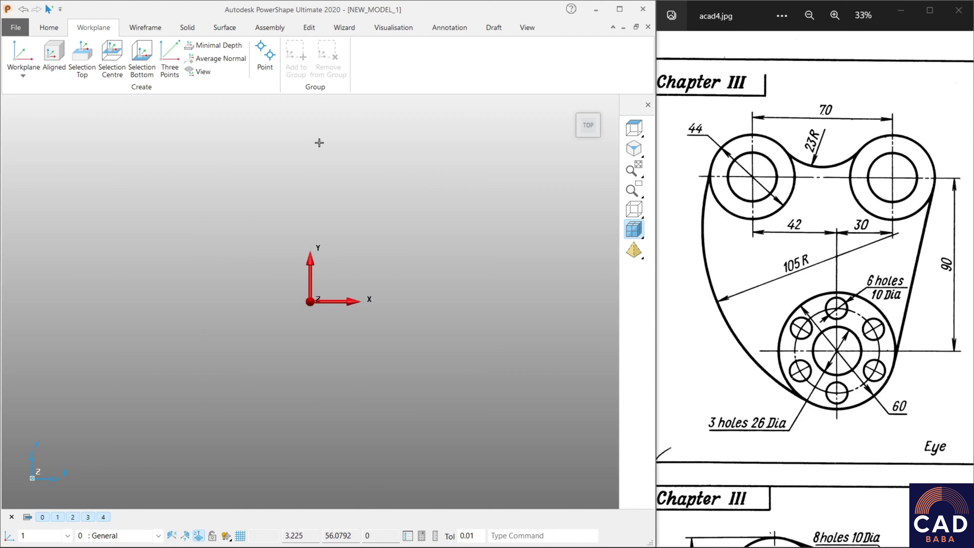
right_click(235, 143)
click(239, 132)
Draw a radius-10 circle centred on the origin.
click(145, 27)
click(44, 53)
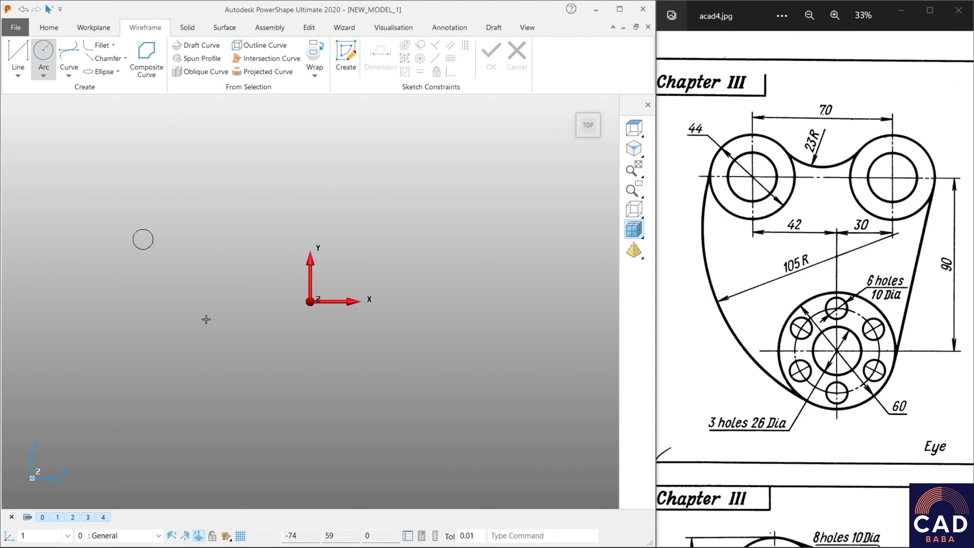
text(0)
key(Return)
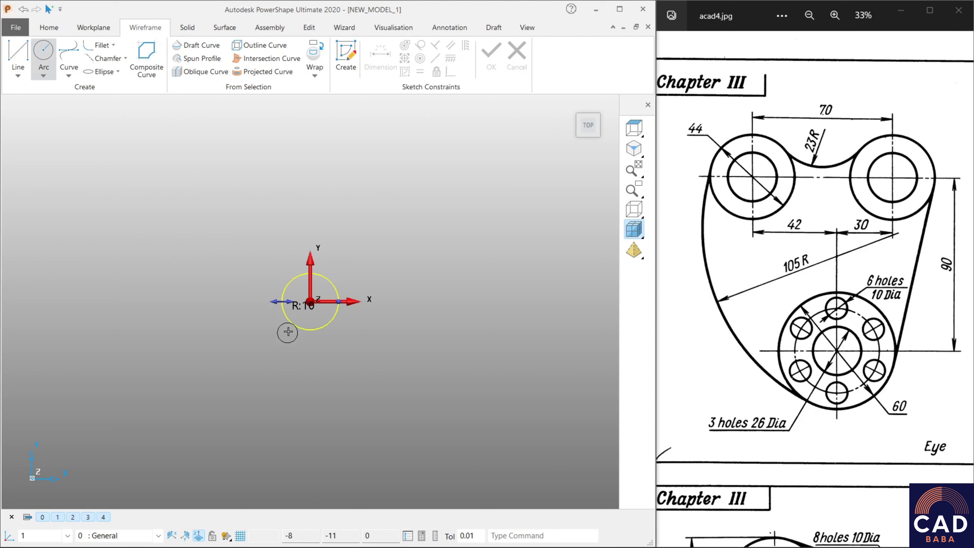
key(Escape)
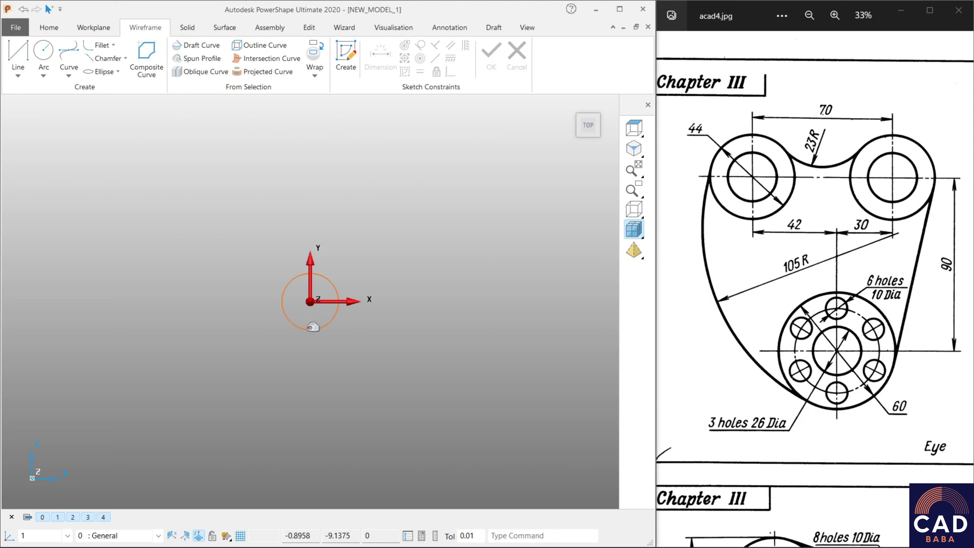
Resize the origin circle to diameter 26.
double_click(313, 327)
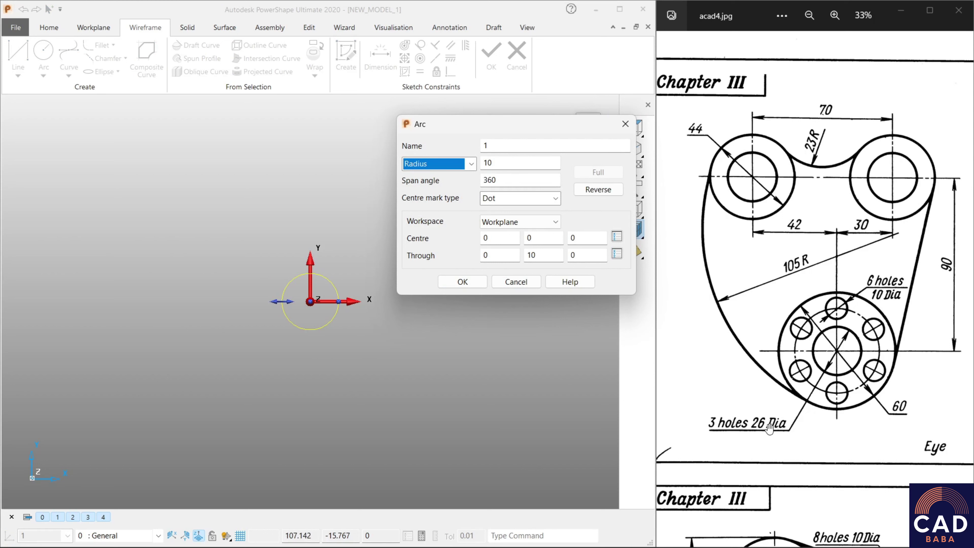
click(429, 172)
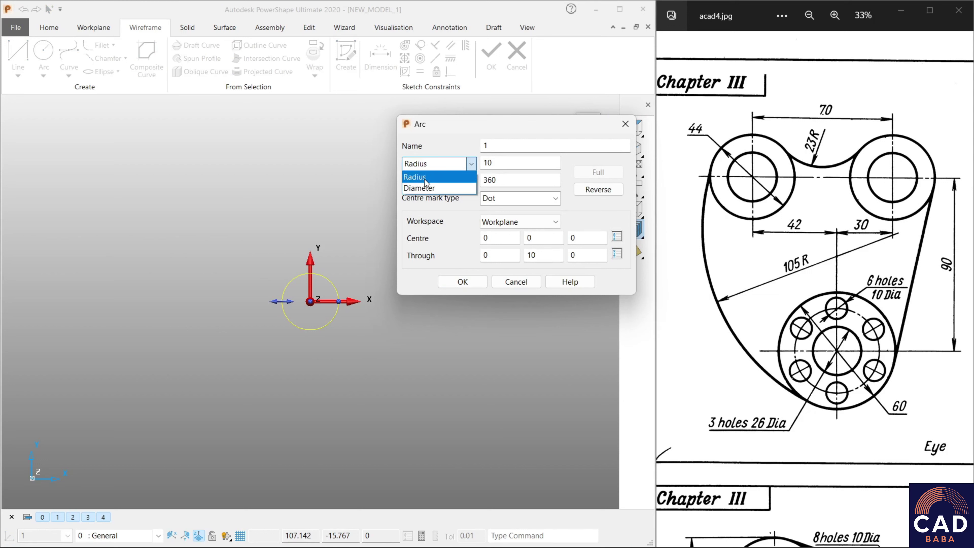
double_click(507, 162)
text(26)
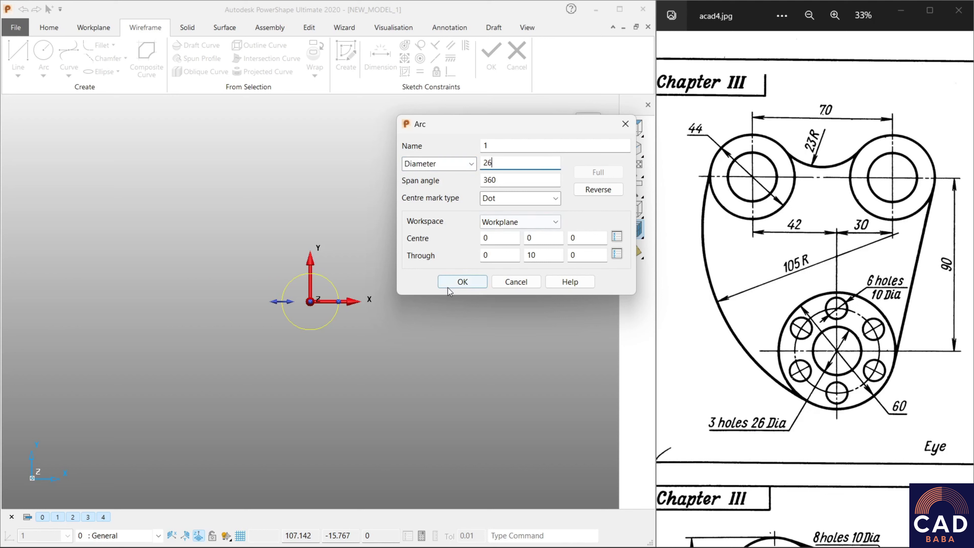
click(447, 282)
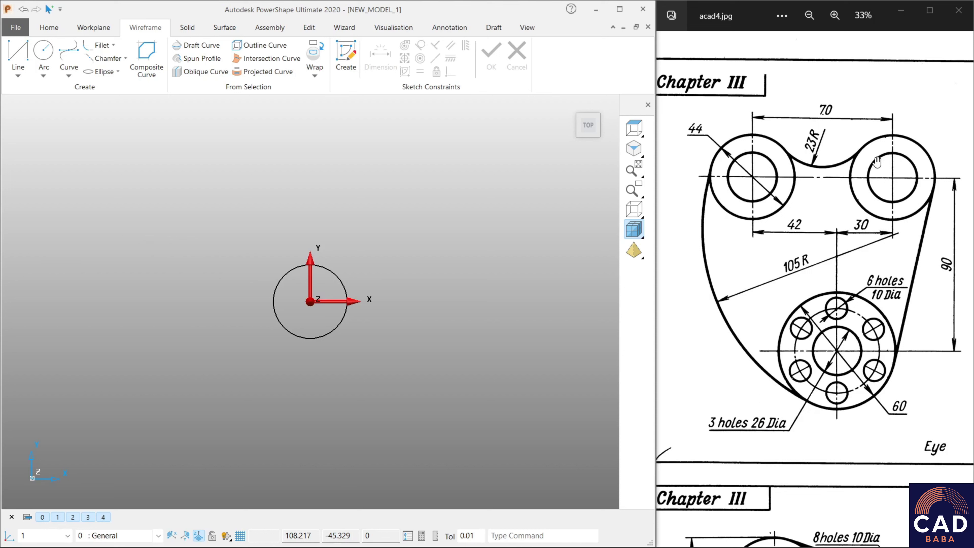
scroll(400, 228, down, 2)
shift+middle_drag(400, 235, 387, 302)
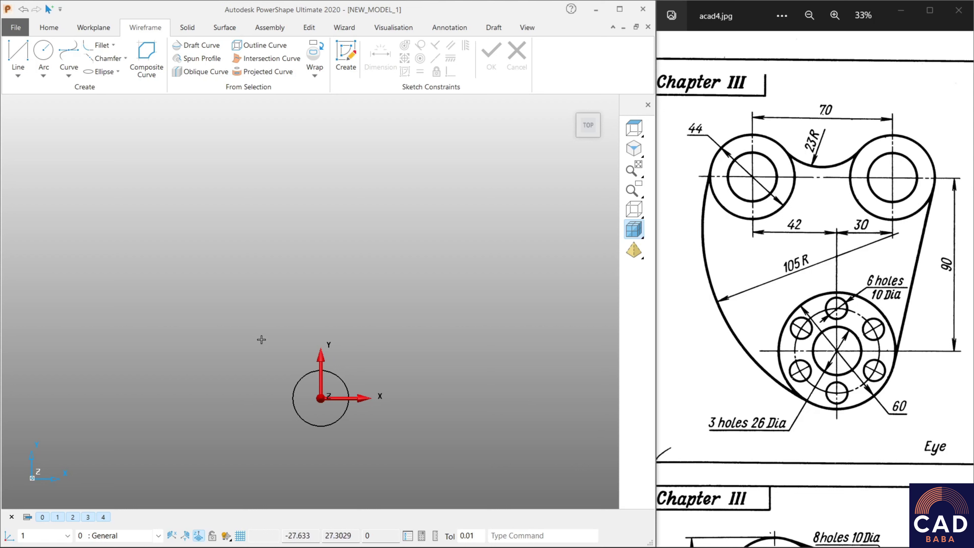
From the 26-diameter circle's Arc dialog, create a concentric 60-diameter outer circle.
click(296, 390)
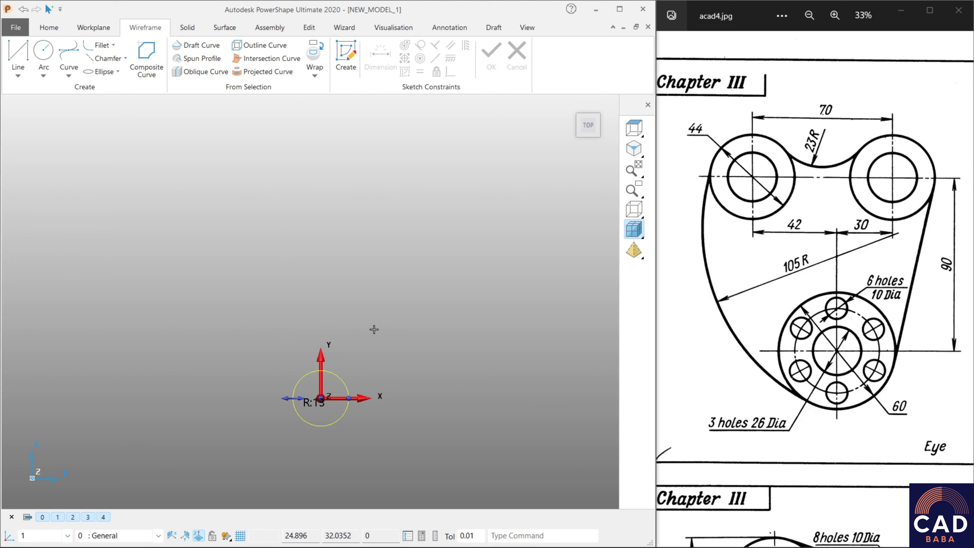
double_click(343, 376)
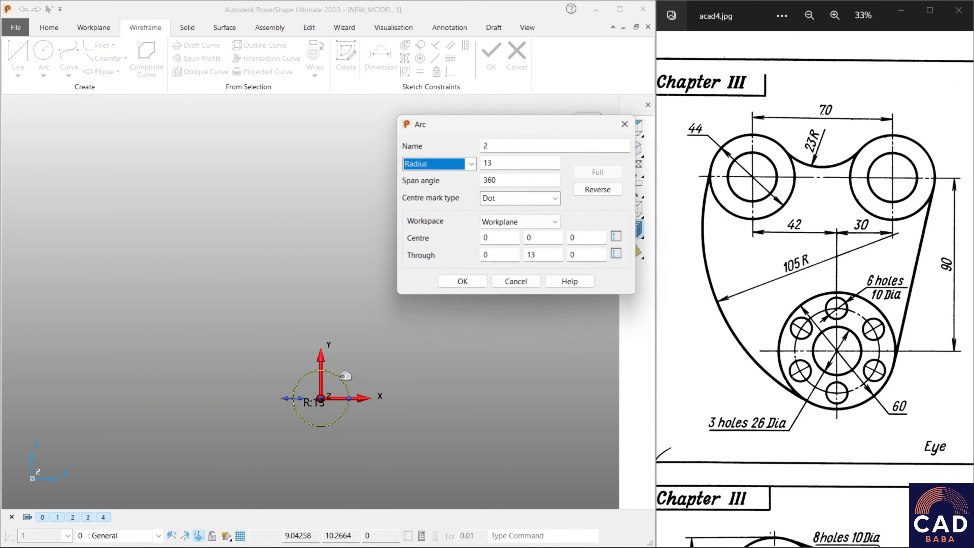
click(518, 161)
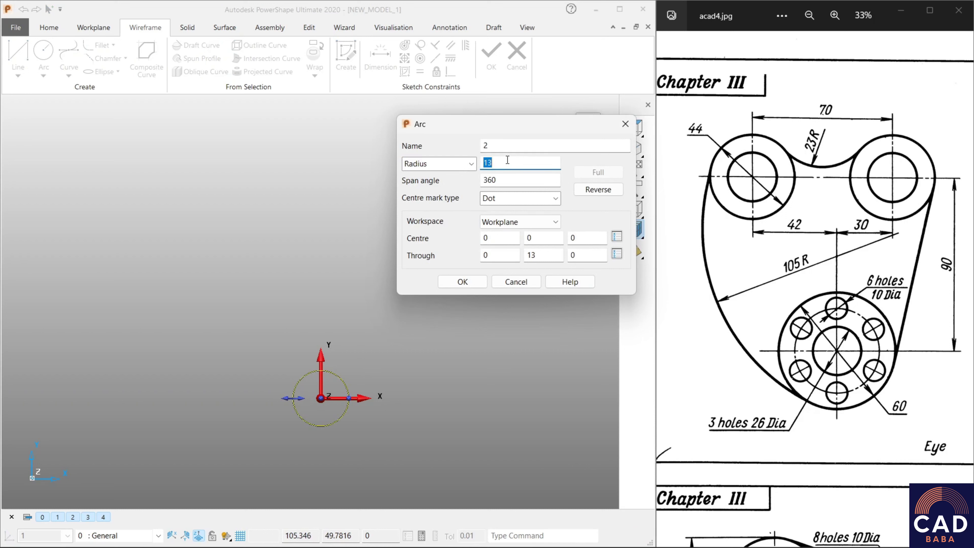
click(445, 164)
click(446, 191)
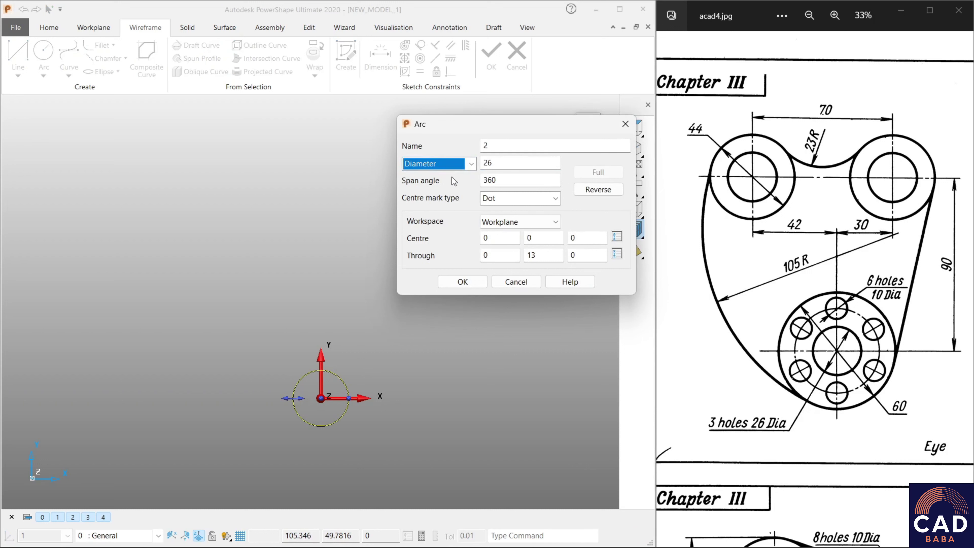
click(532, 164)
text(0)
key(Return)
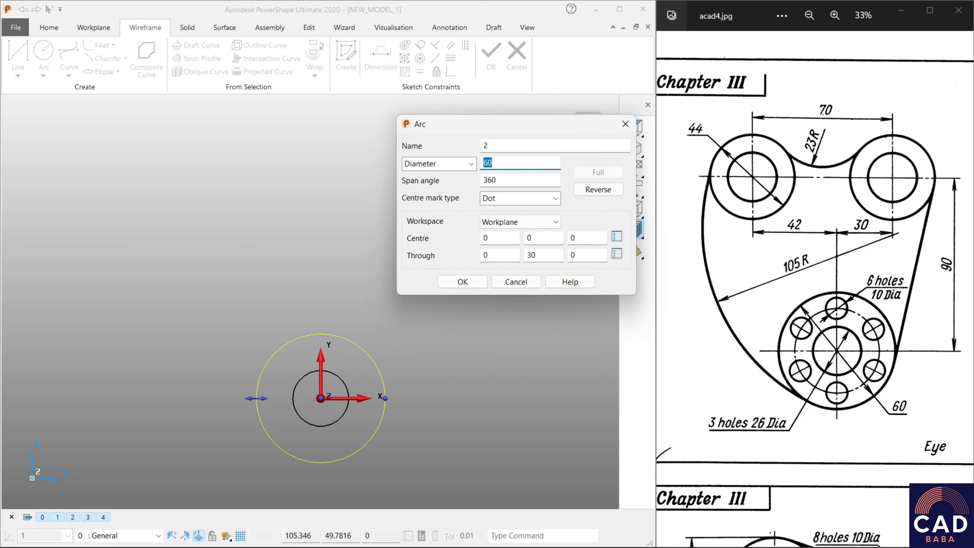
click(476, 284)
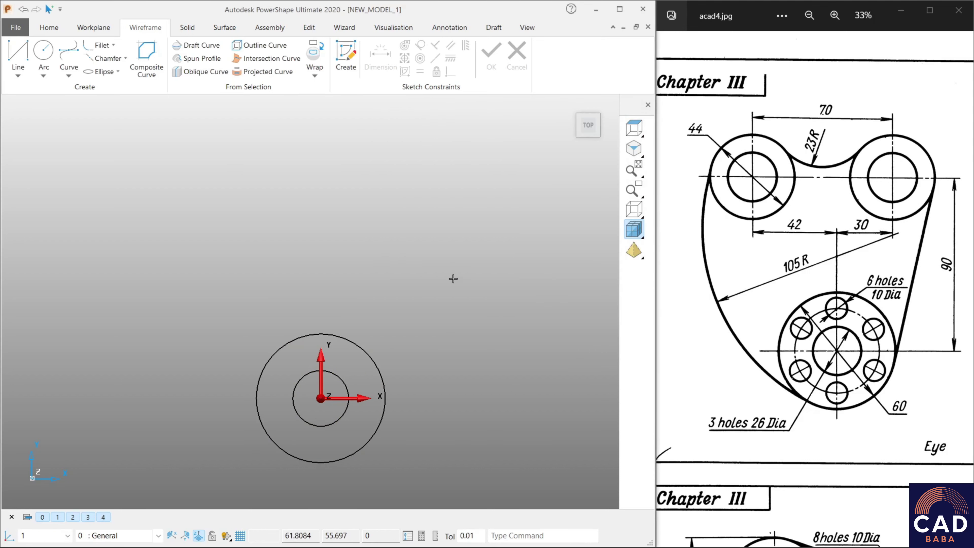
scroll(460, 284, up, 2)
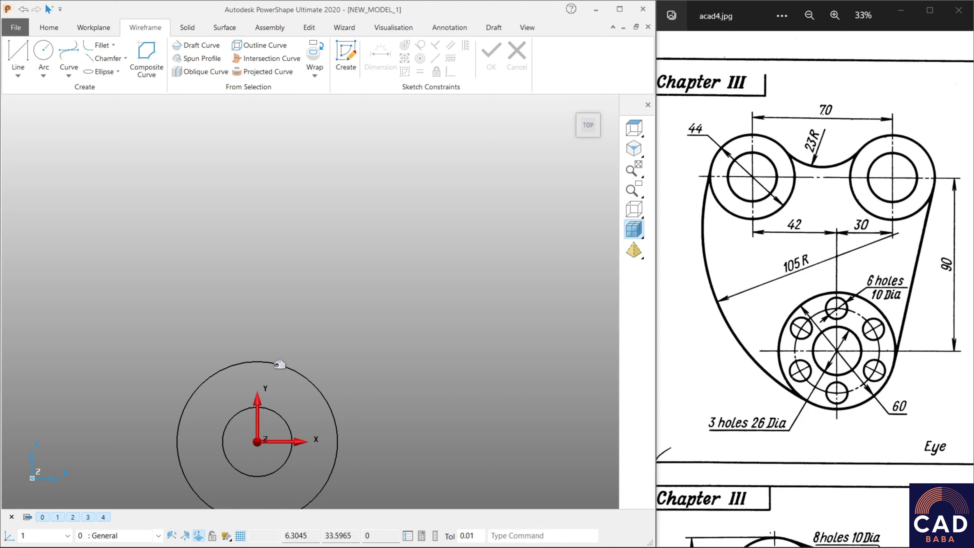
Copy the 26-diameter circle by movement 30, 90, 0.
click(278, 415)
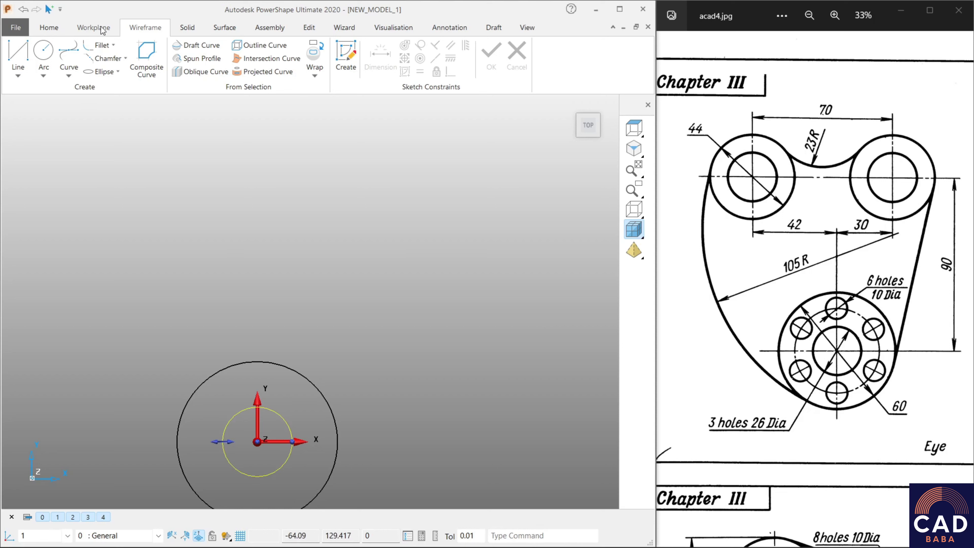
click(309, 27)
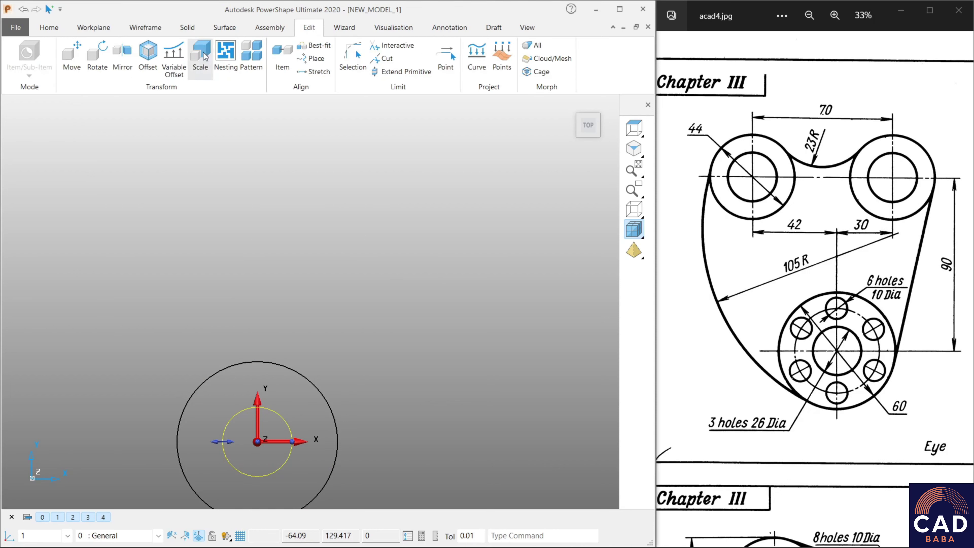
click(73, 63)
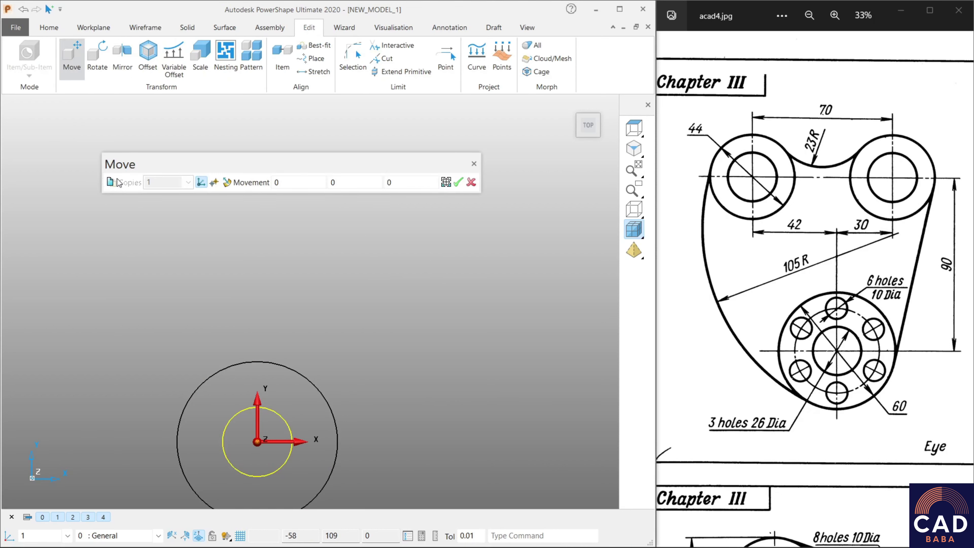
drag(258, 166, 213, 312)
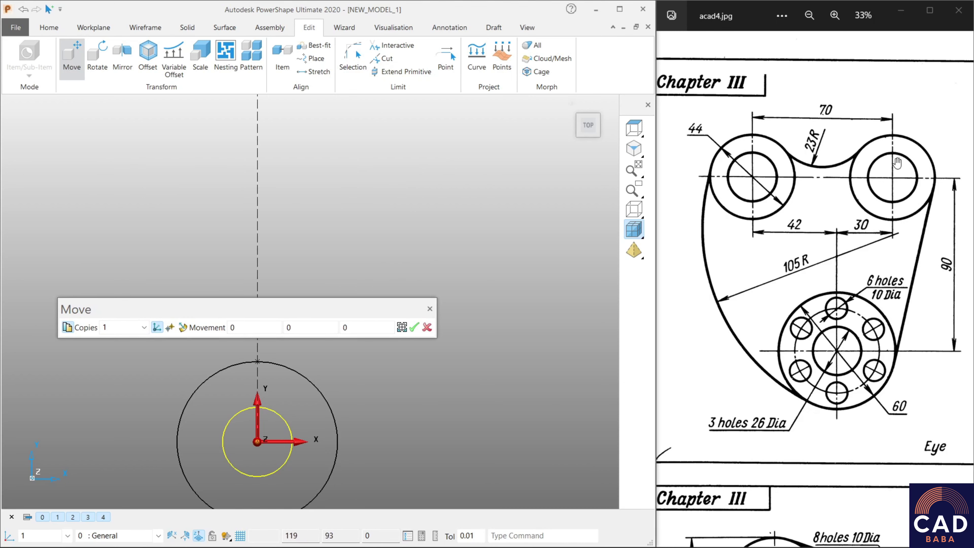
double_click(358, 326)
double_click(299, 328)
text(90)
key(Return)
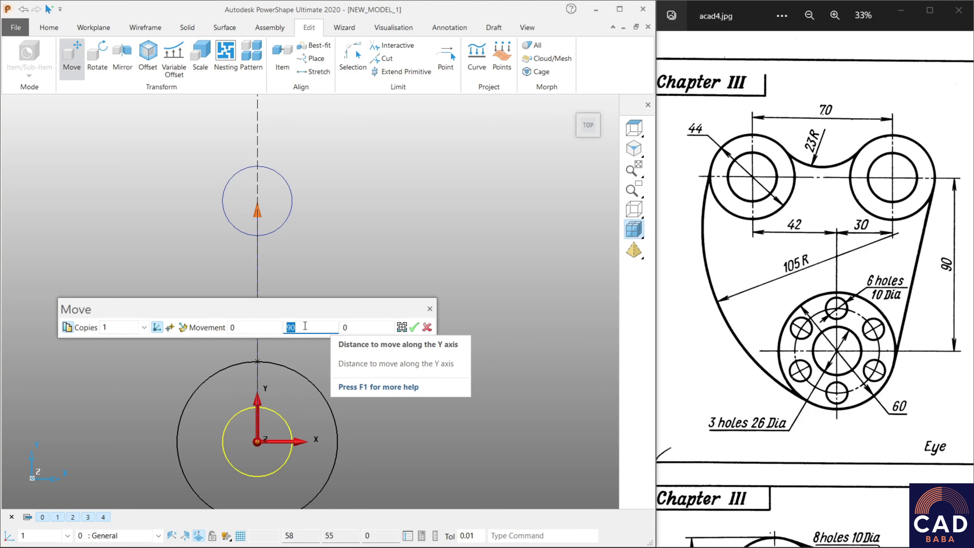
click(250, 327)
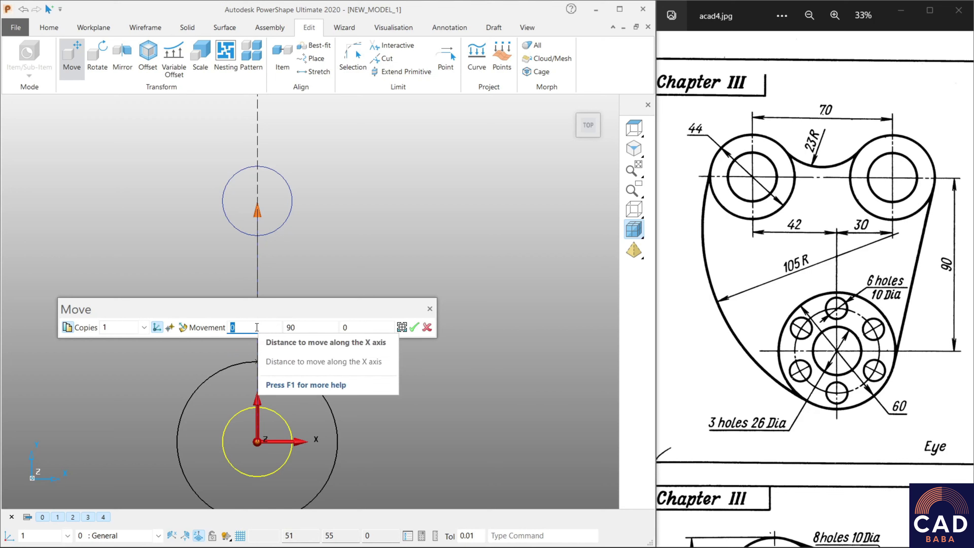
text(30)
key(Return)
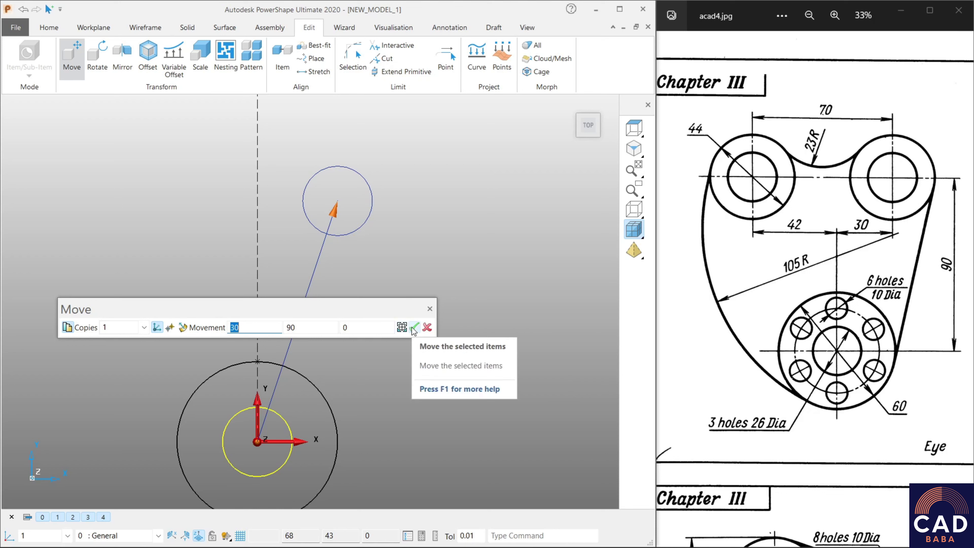
click(415, 328)
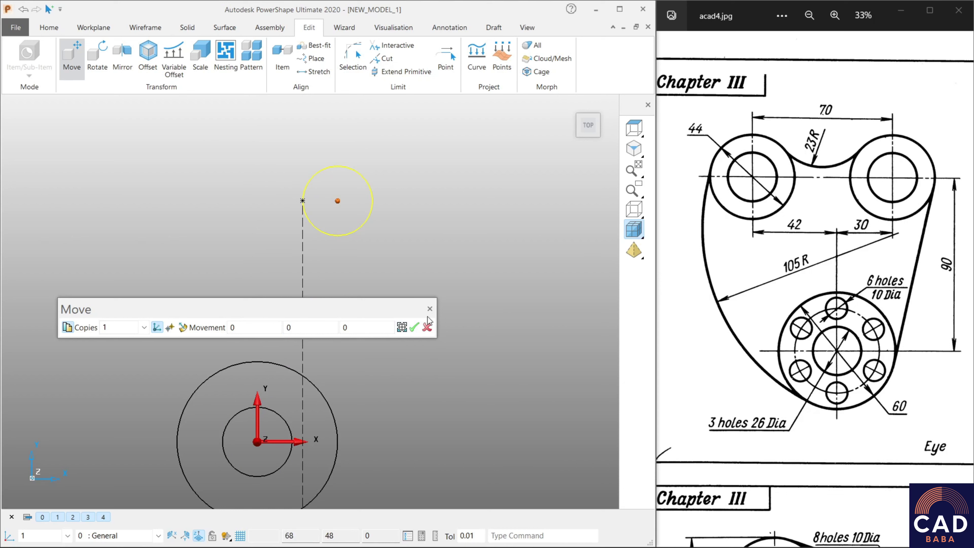
Copy it again 72 to the left in X.
click(247, 328)
key(Return)
click(415, 327)
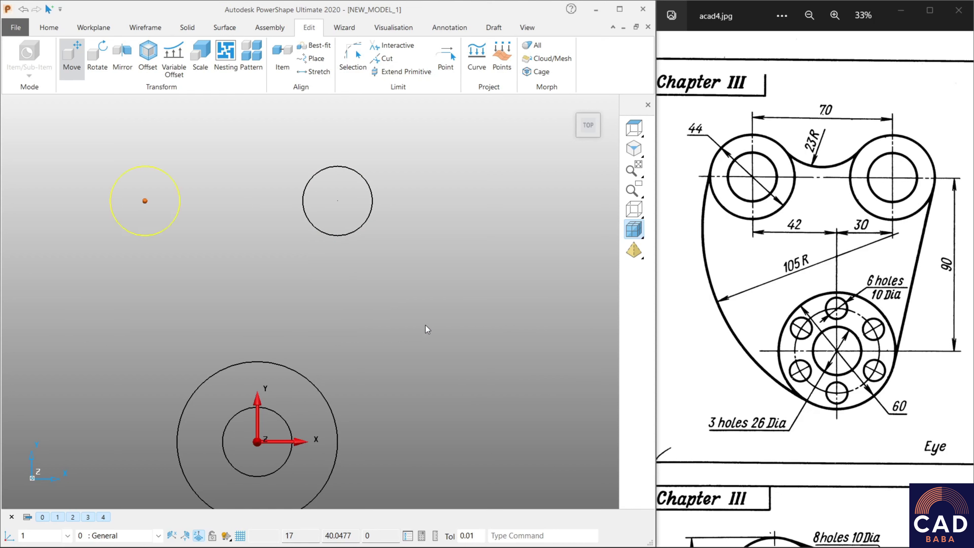
key(Escape)
scroll(423, 315, down, 1)
Add a concentric radius-22 circle around the upper-left hole.
scroll(463, 298, down, 1)
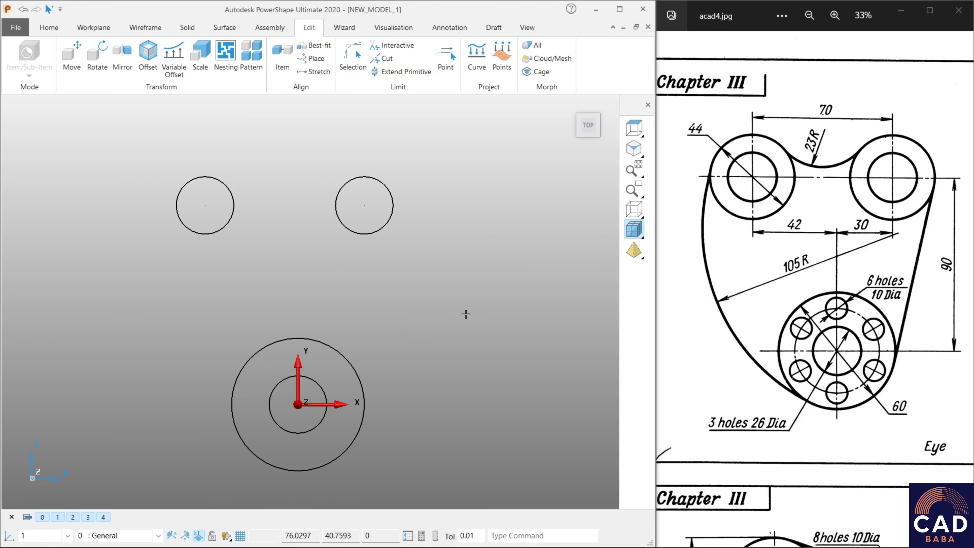
scroll(441, 301, down, 1)
scroll(303, 281, down, 2)
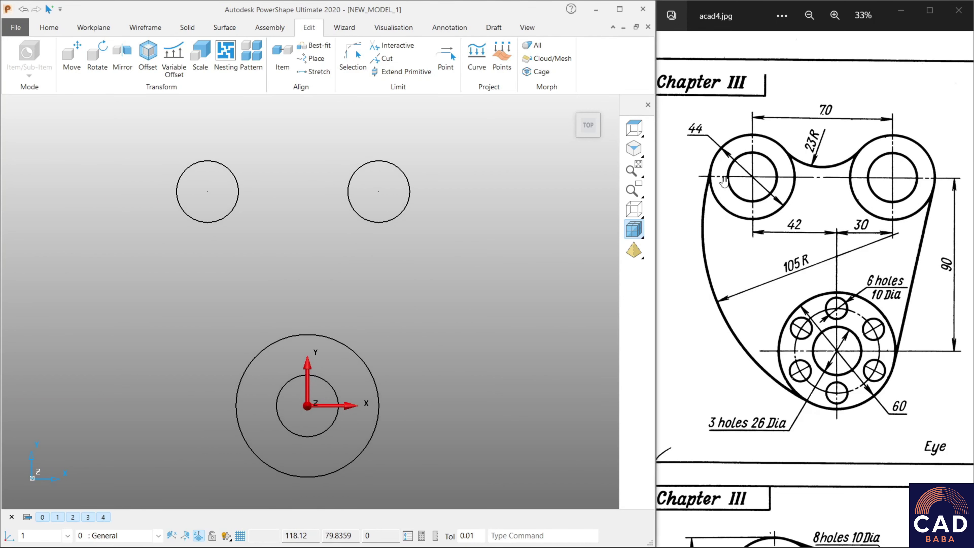
click(228, 168)
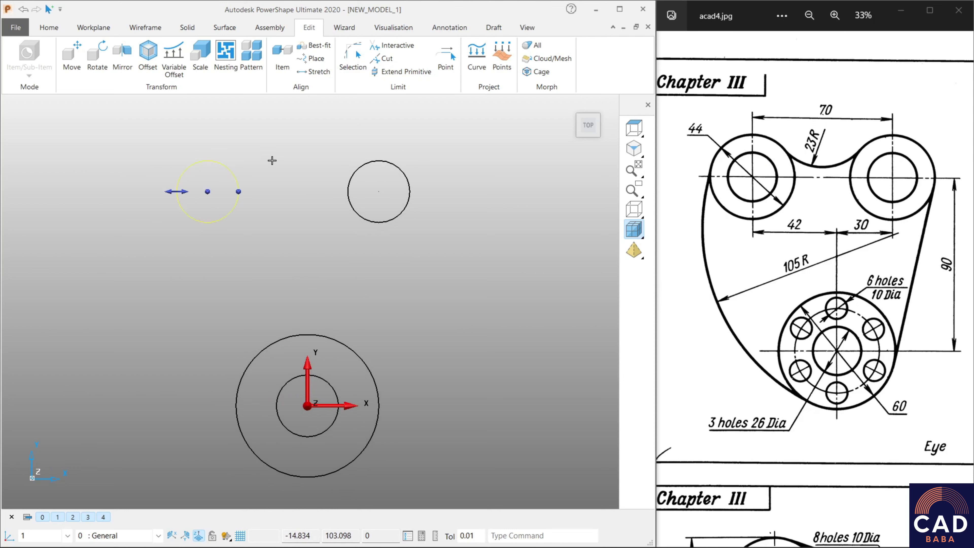
double_click(234, 174)
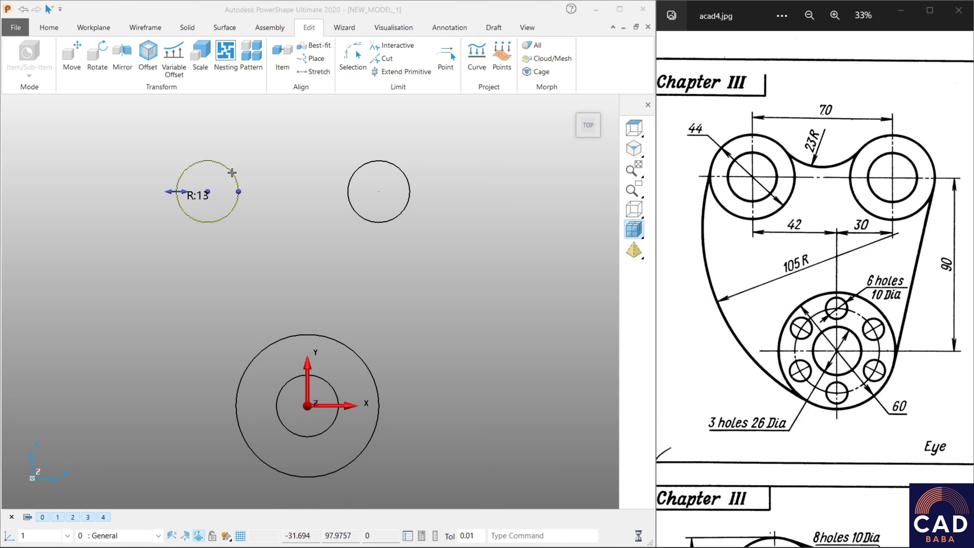
key(Tab)
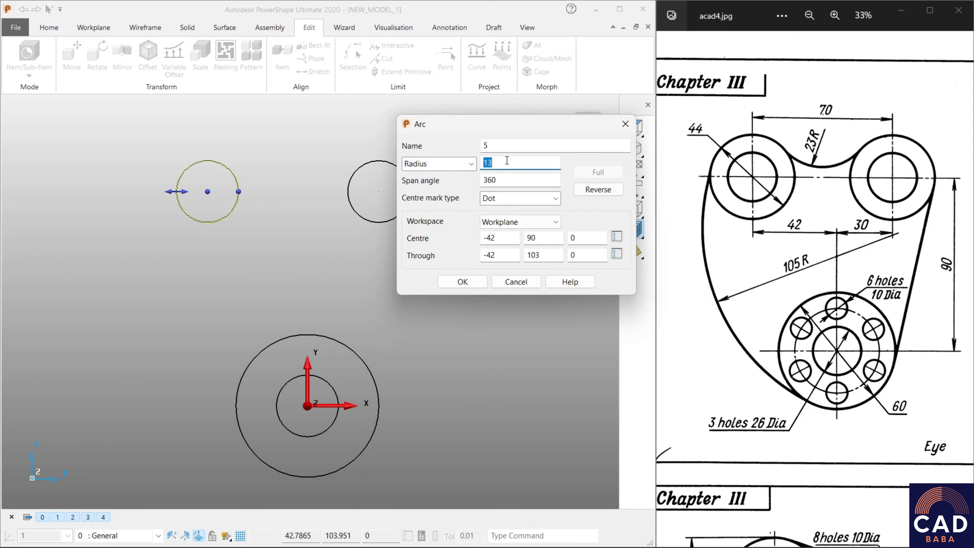
click(446, 282)
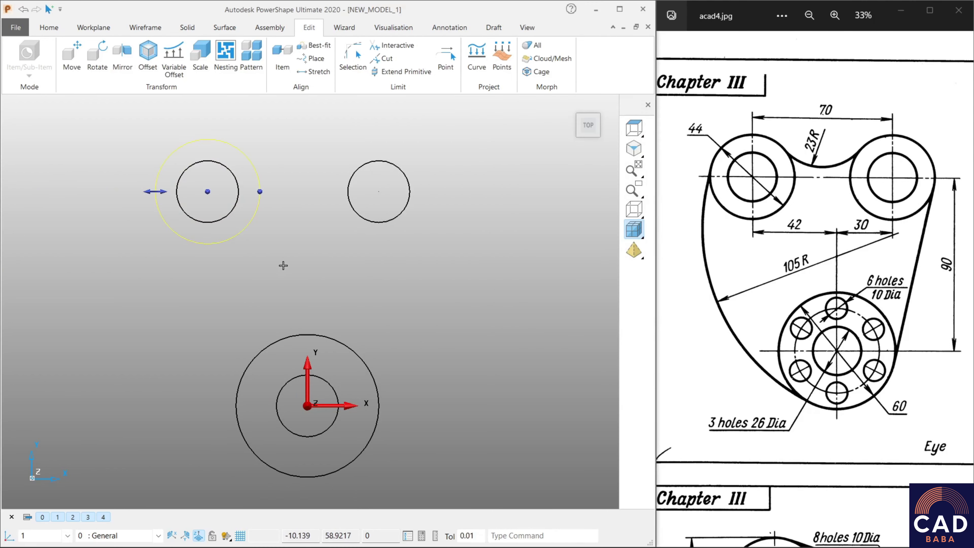
click(284, 266)
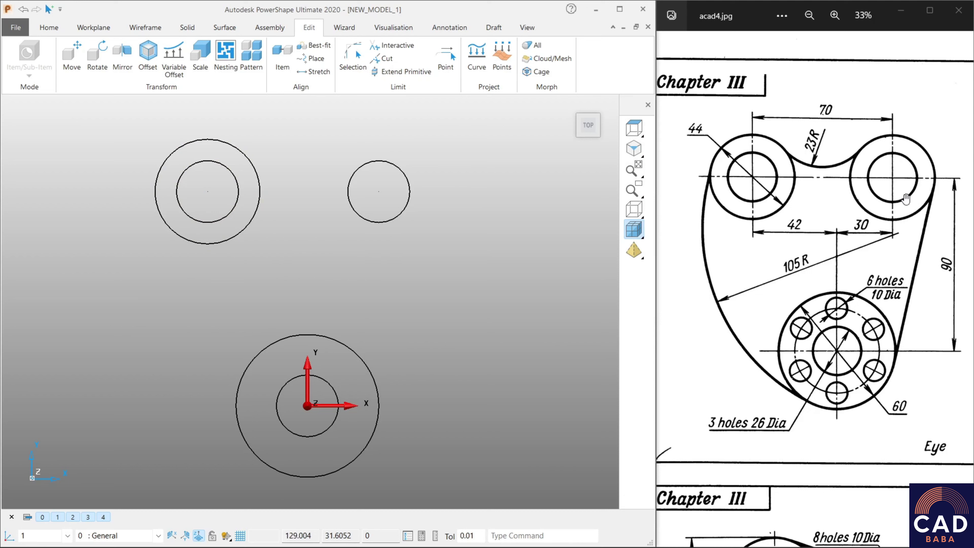
Add a concentric radius-22 circle around the upper-right hole.
click(856, 201)
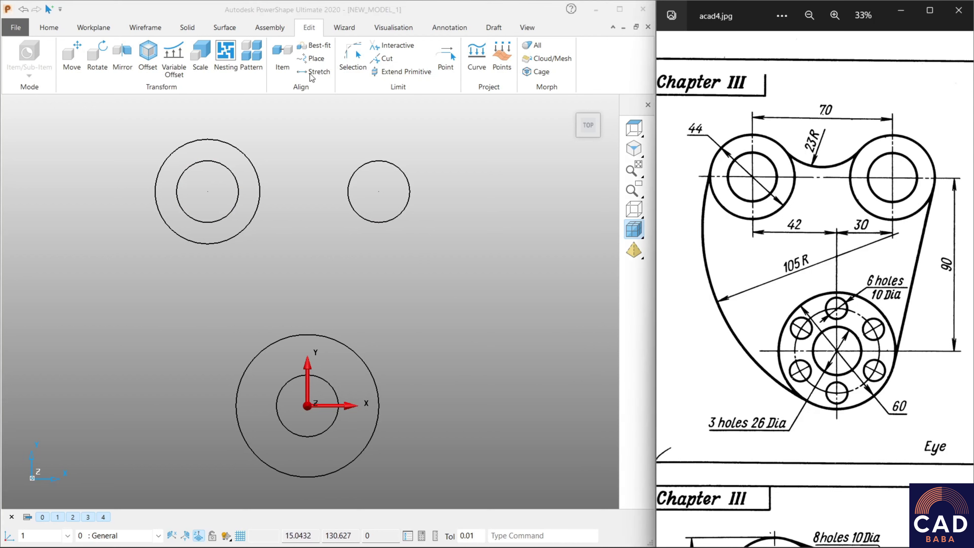
click(359, 211)
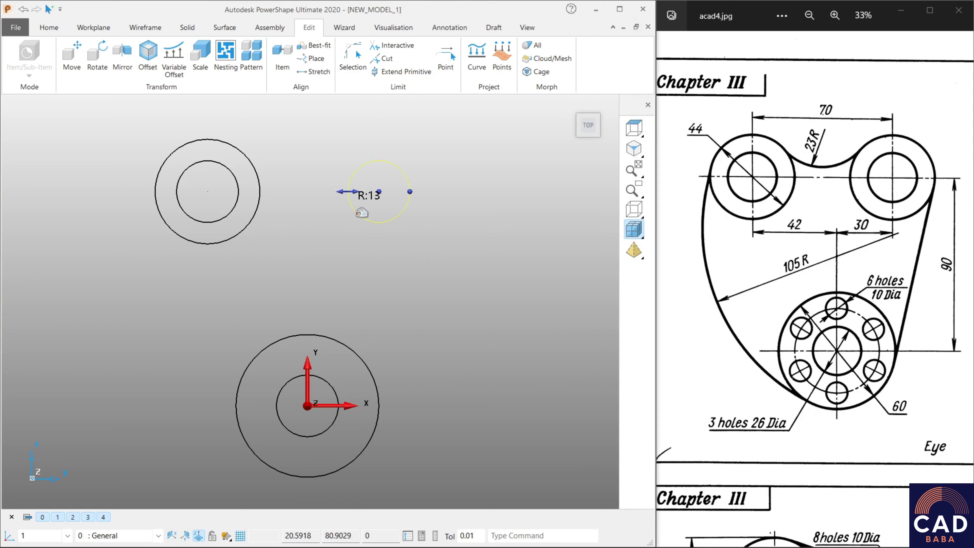
text(v)
double_click(363, 216)
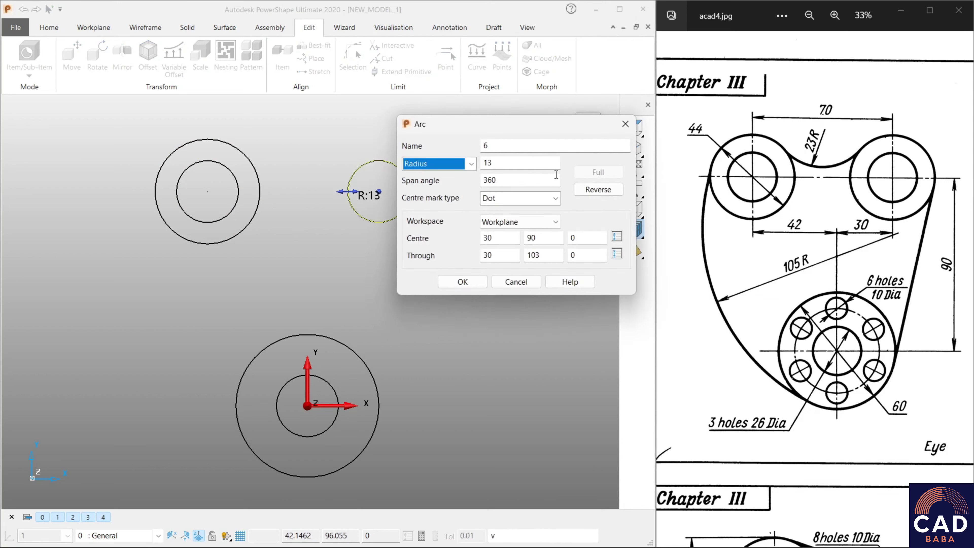
click(535, 164)
text(22)
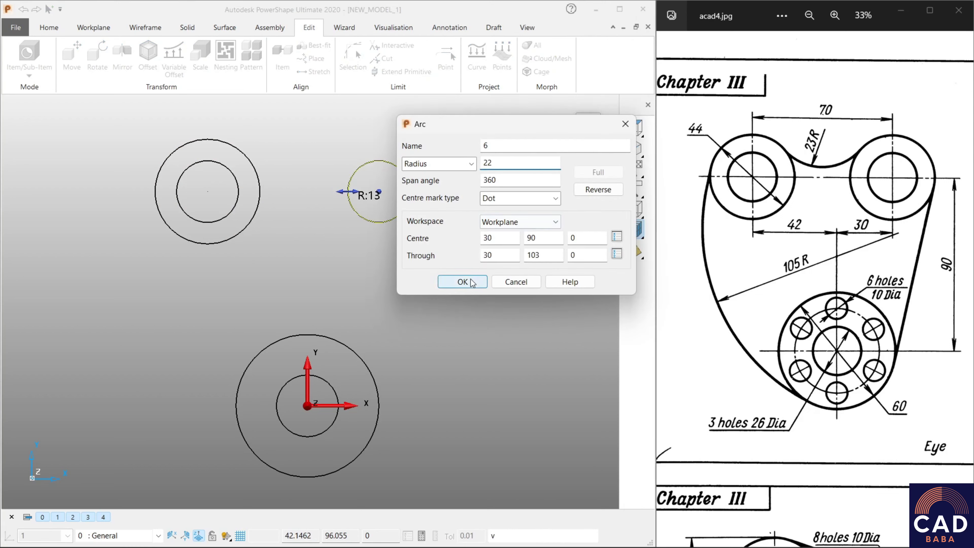
click(470, 282)
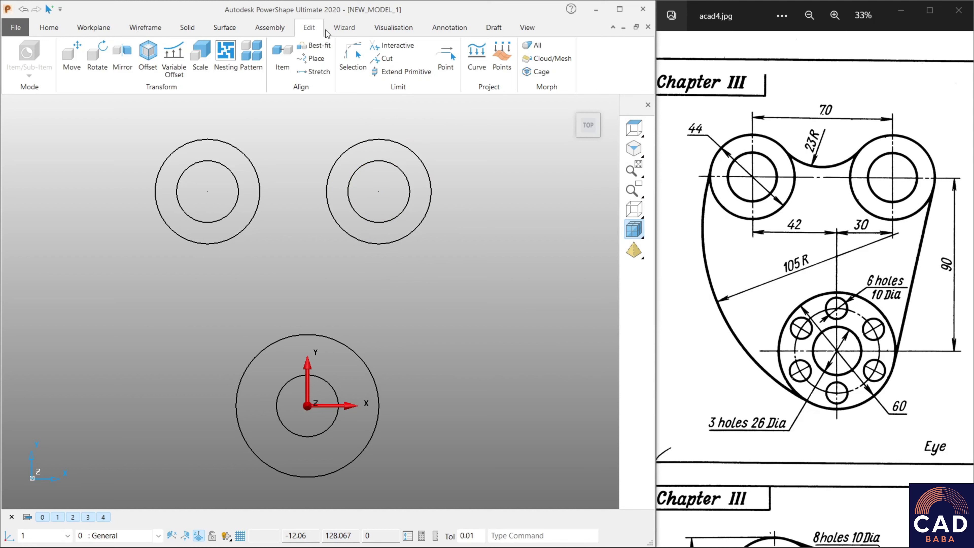
click(153, 28)
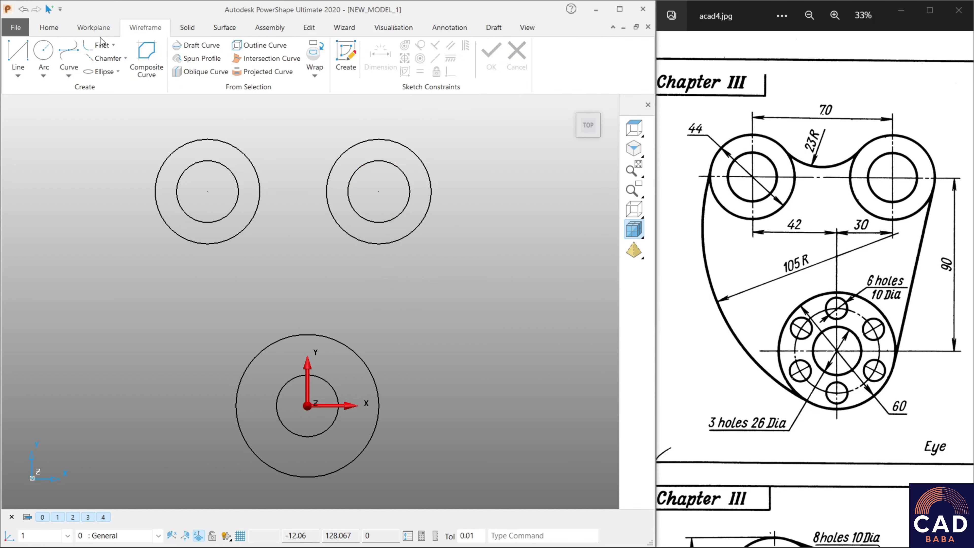
Connect the two upper 22-radius circles with a radius-23 tangent arc.
click(46, 74)
click(50, 125)
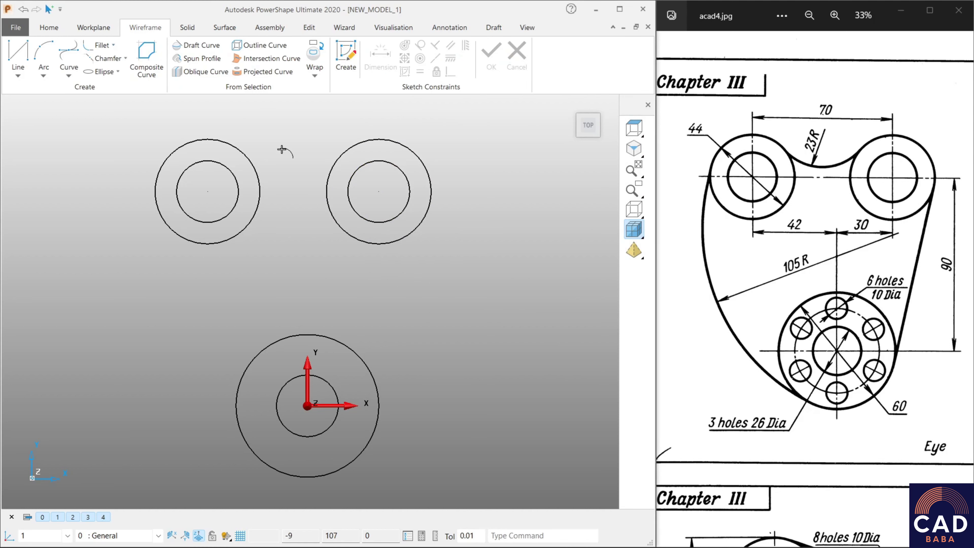
click(226, 142)
click(359, 142)
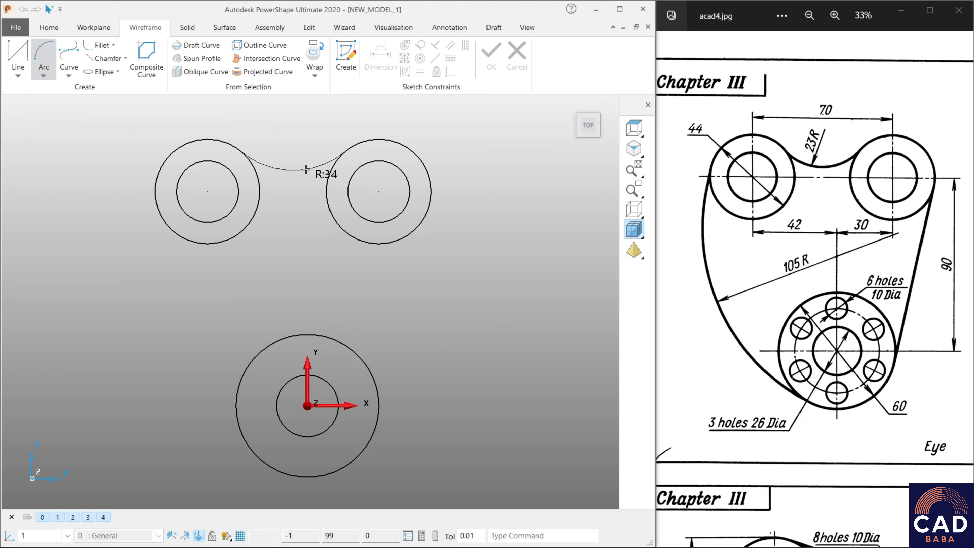
click(303, 169)
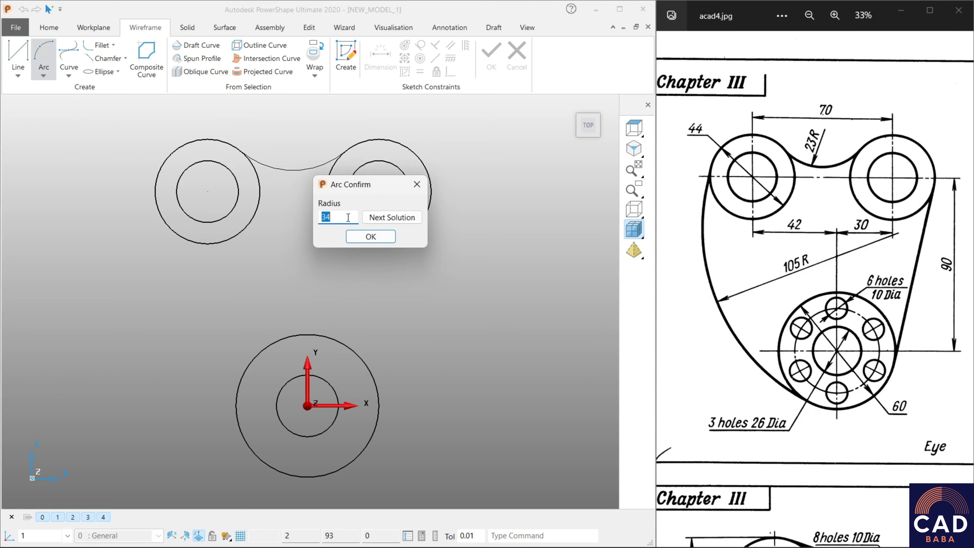
key(Return)
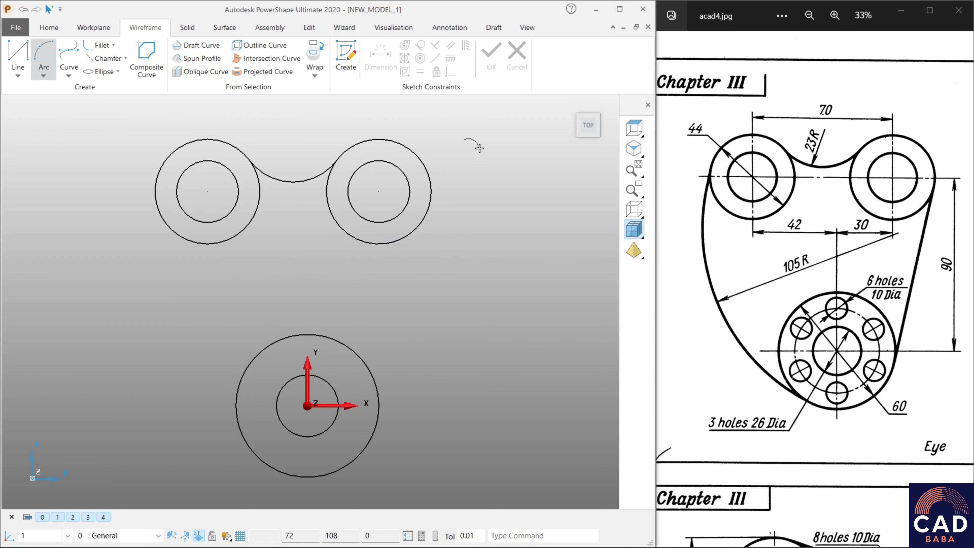
Join the upper-left and bottom circles with a radius-105 tangent arc.
click(154, 187)
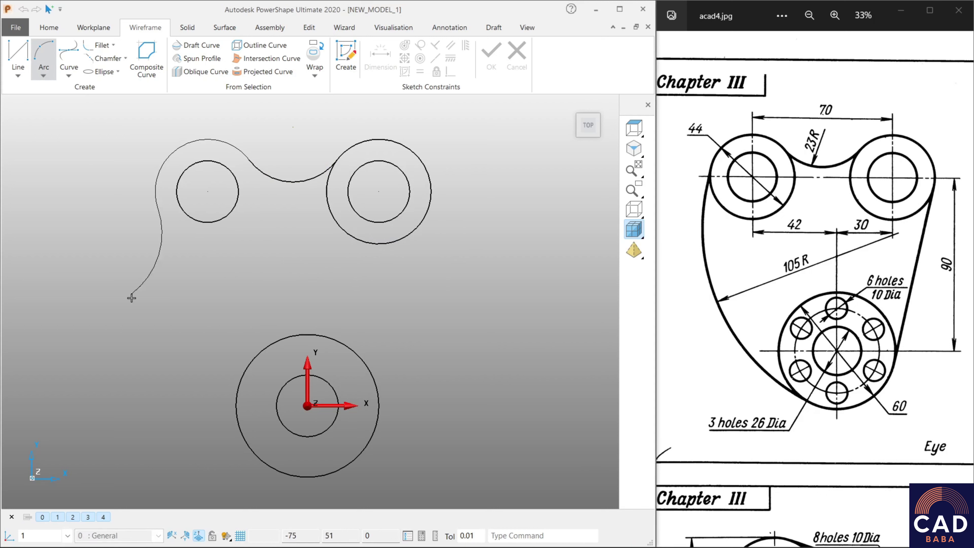
click(279, 466)
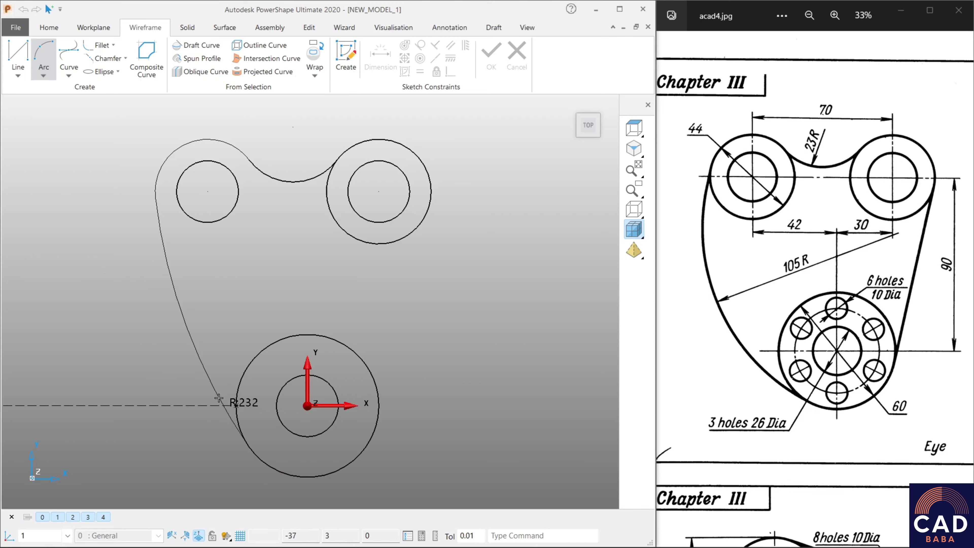
click(171, 345)
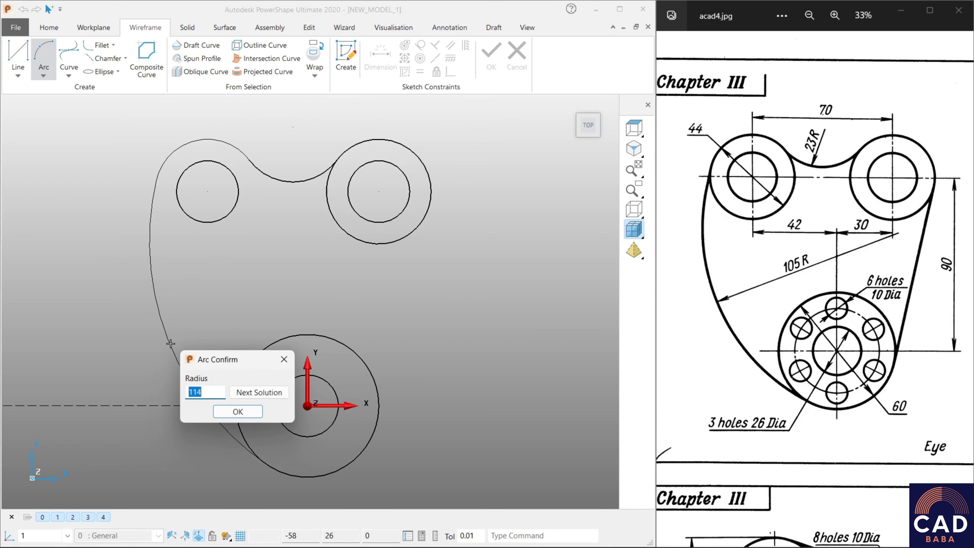
text(105)
key(Return)
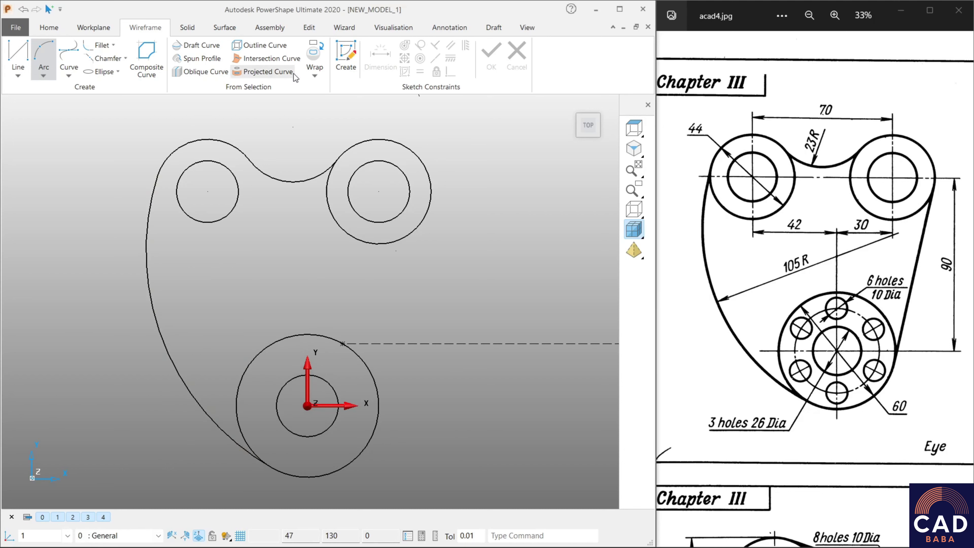
Draw a tangent line from the bottom circle to the upper-right circle.
click(18, 75)
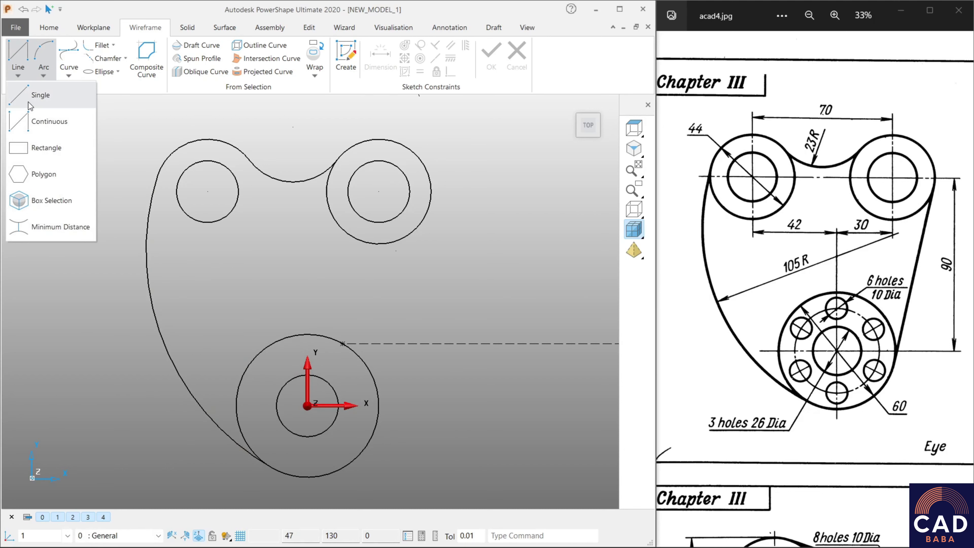
click(30, 94)
click(372, 430)
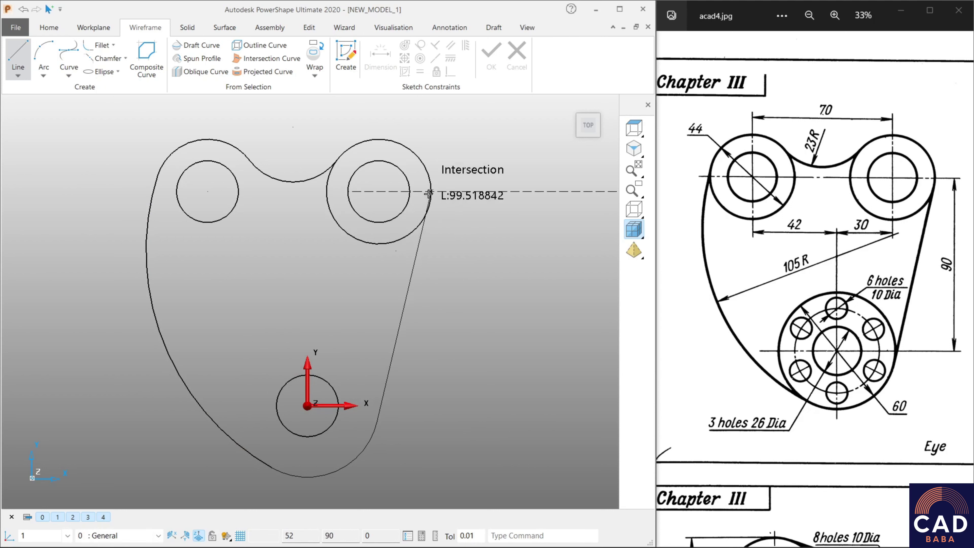
click(430, 183)
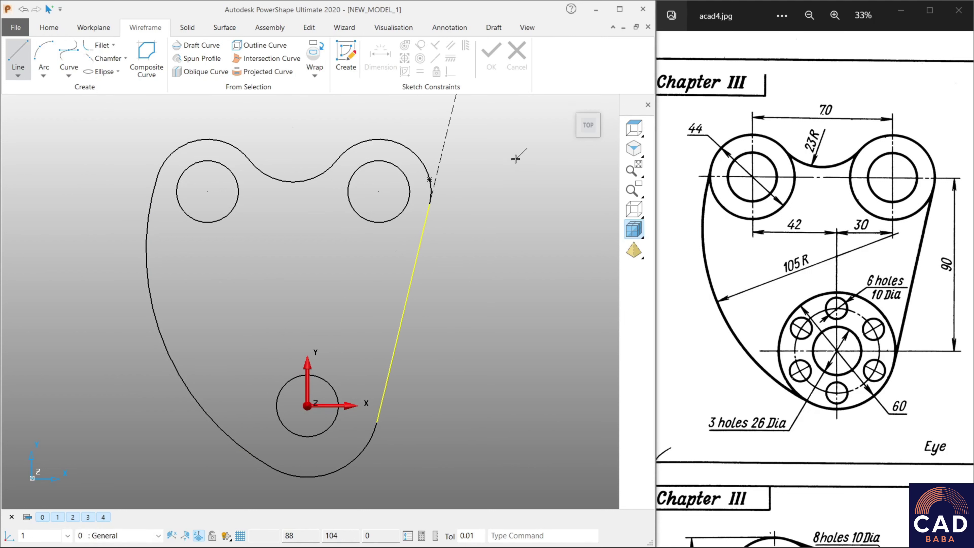
key(Escape)
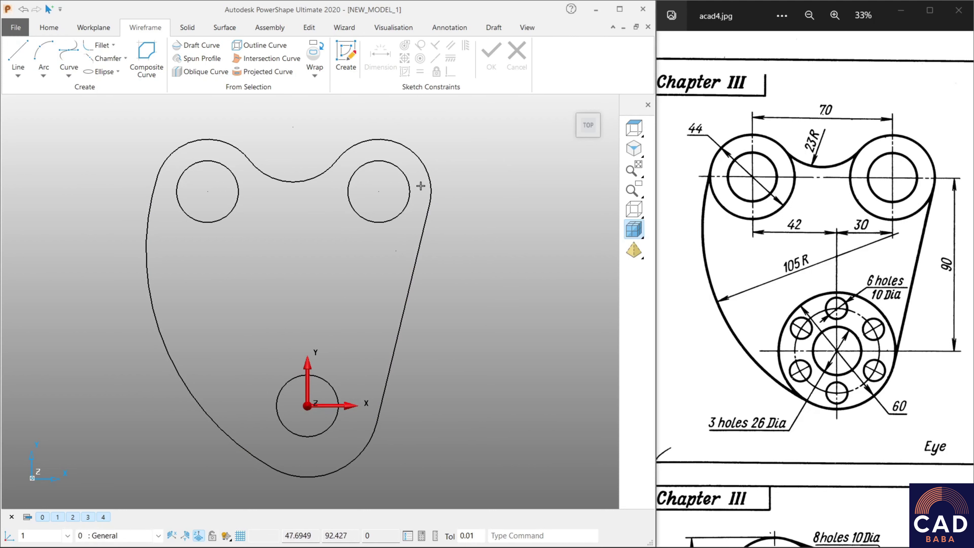
Restore the upper-right, upper-left and bottom trimmed arcs to full 360° circles.
double_click(421, 171)
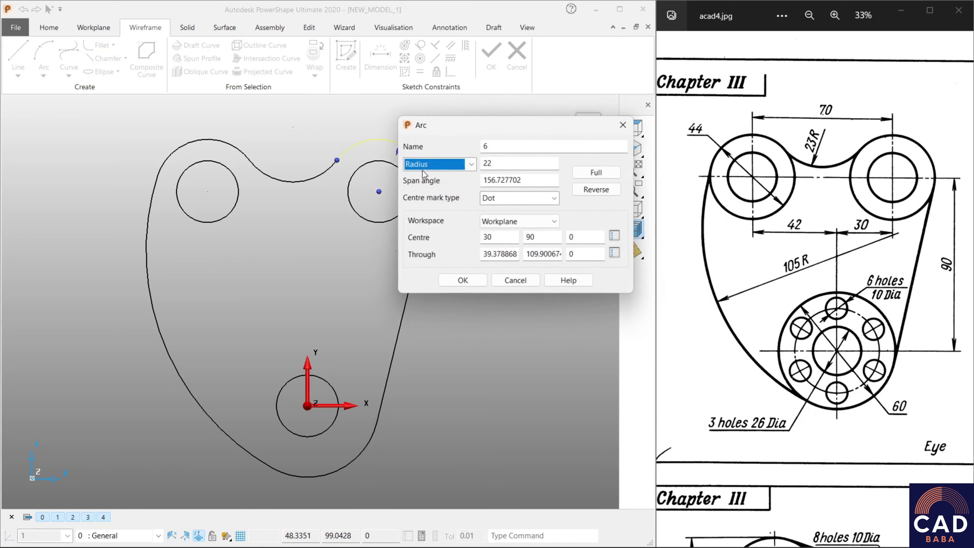
click(599, 172)
click(463, 281)
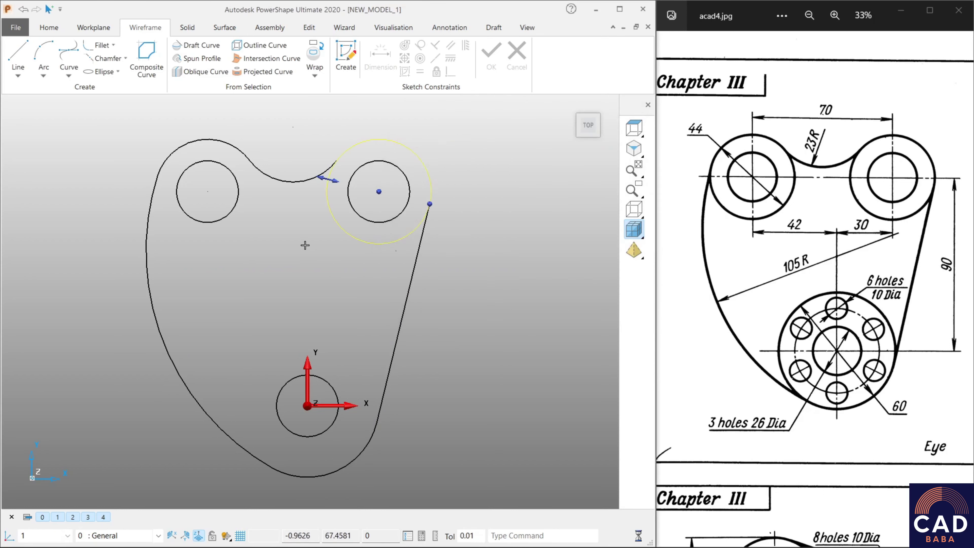
double_click(232, 141)
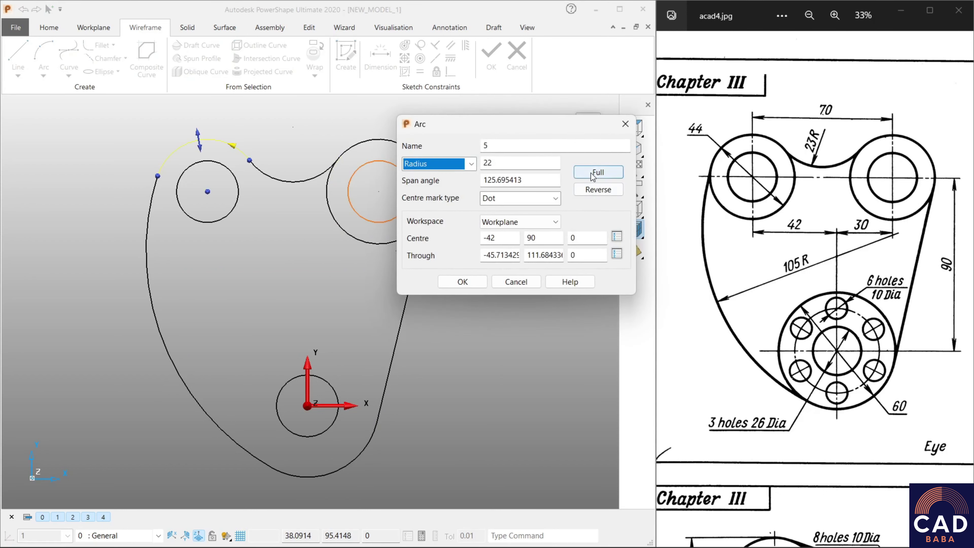
click(598, 173)
click(463, 282)
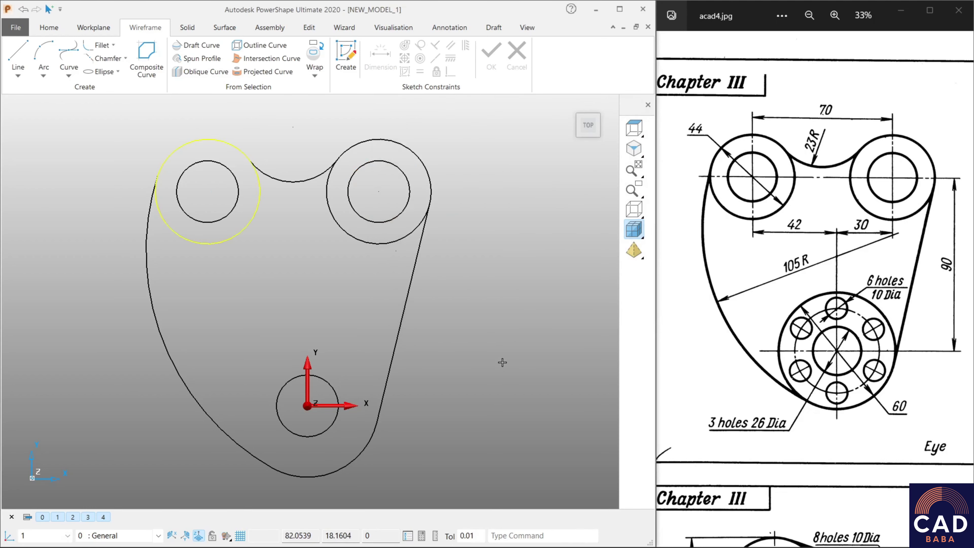
double_click(350, 466)
click(598, 172)
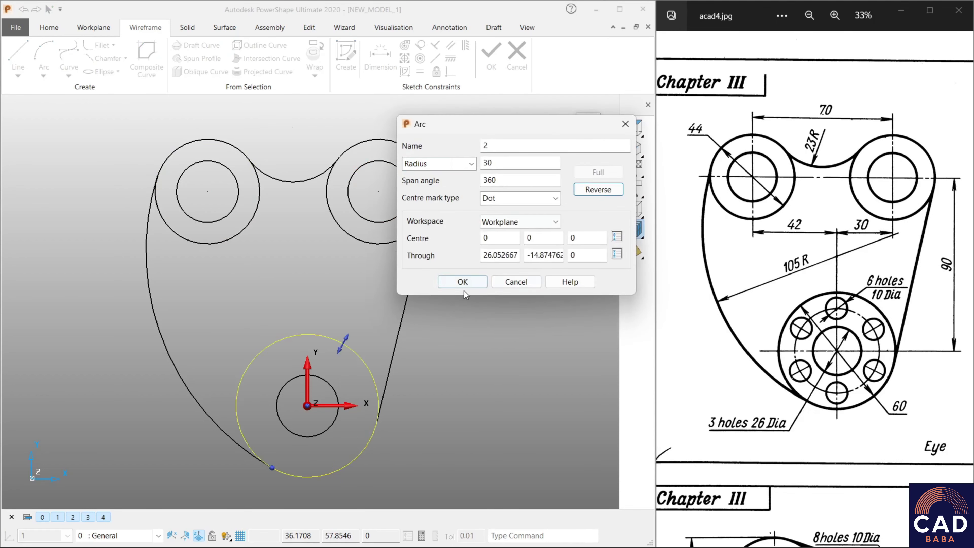
click(462, 282)
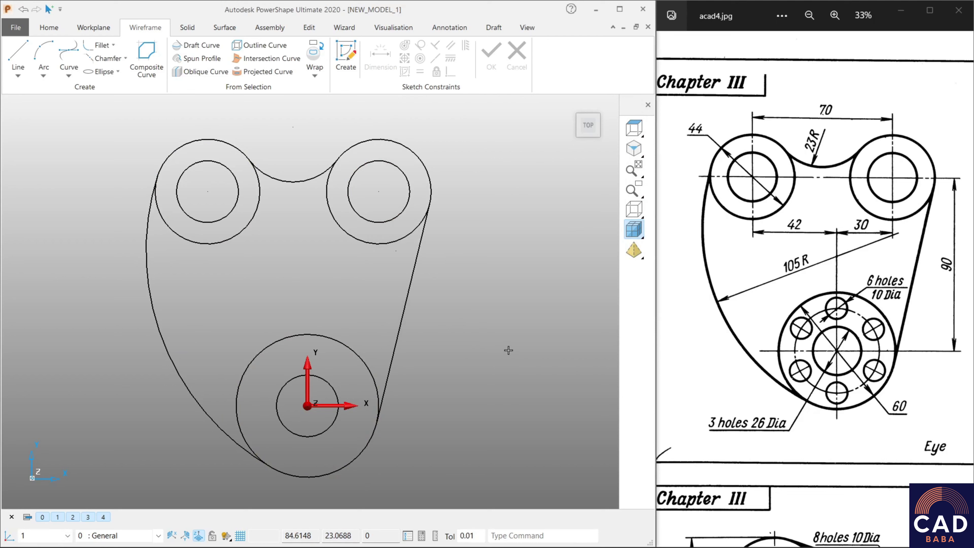
scroll(483, 348, up, 2)
scroll(441, 274, up, 1)
scroll(460, 280, up, 1)
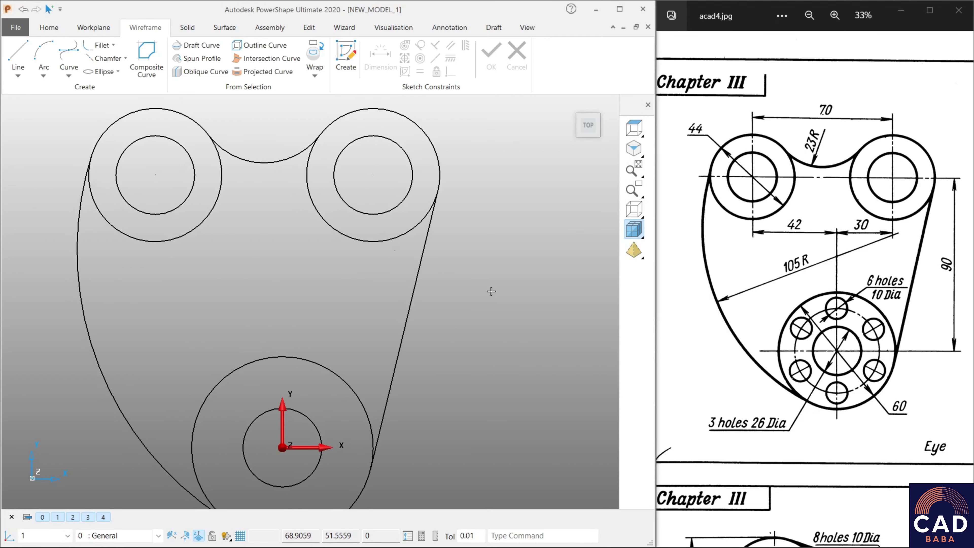
scroll(498, 306, down, 2)
scroll(337, 291, up, 1)
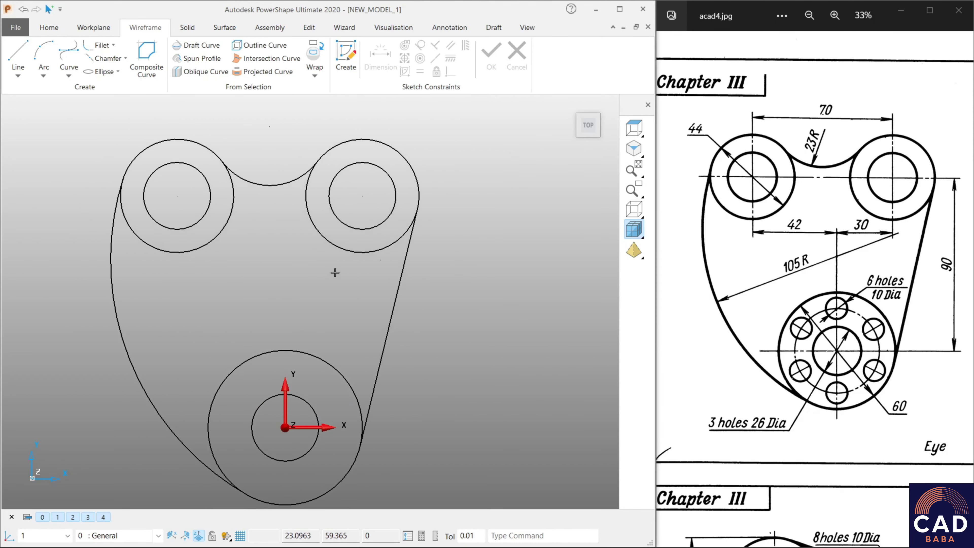
shift+middle_drag(312, 268, 365, 269)
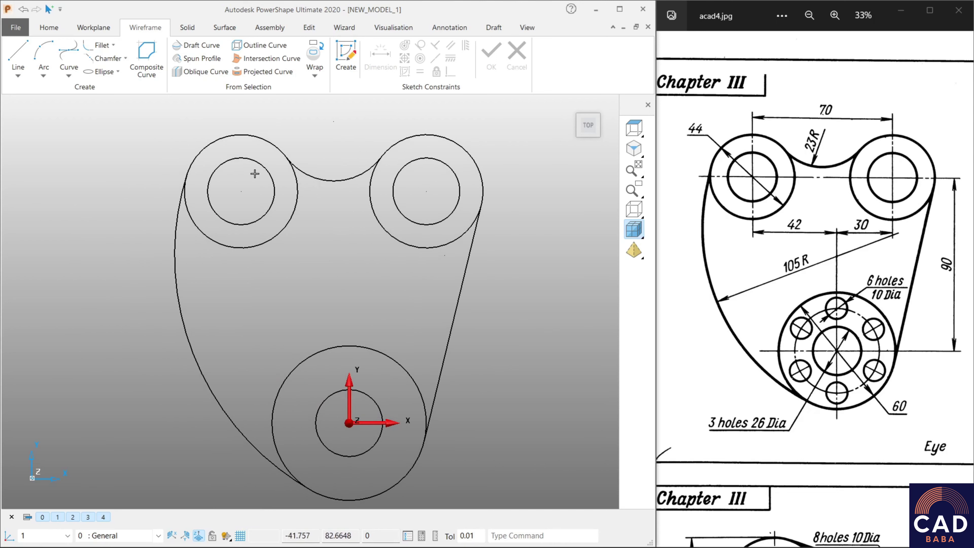
mouse_move(421, 362)
shift+middle_down()
mouse_move(442, 266)
mouse_move(336, 288)
mouse_move(383, 286)
shift+middle_up()
scroll(451, 318, up, 1)
scroll(457, 296, up, 2)
scroll(405, 261, down, 1)
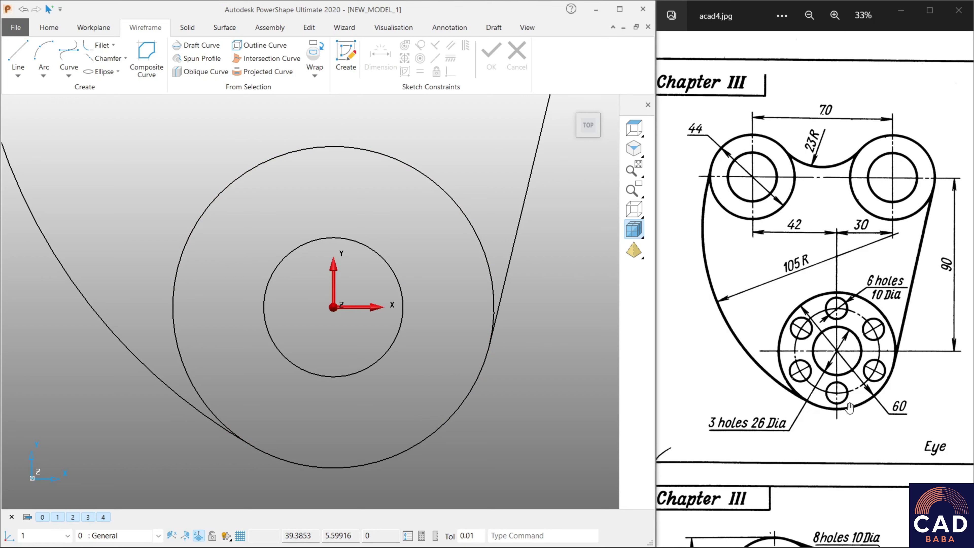
drag(856, 320, 808, 313)
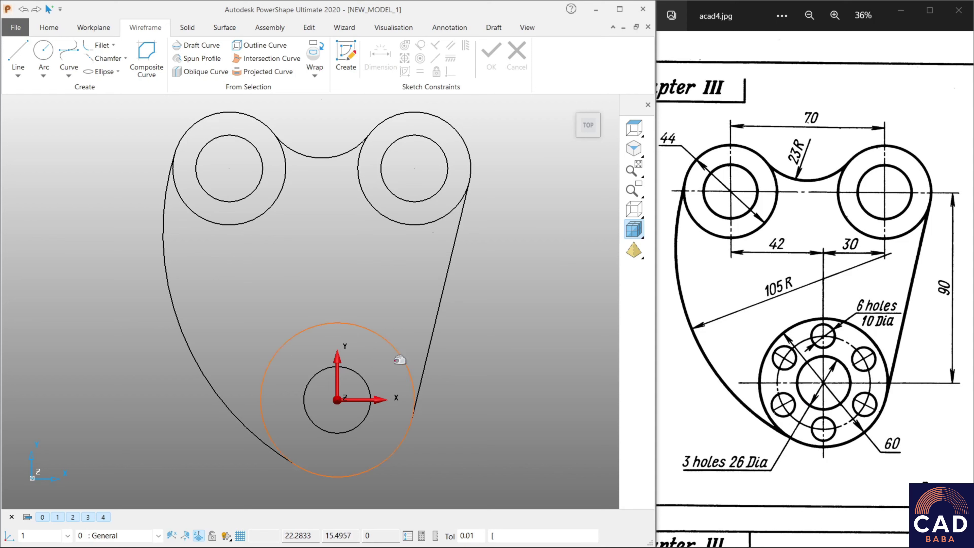
scroll(391, 340, up, 2)
mouse_move(391, 341)
shift+middle_down()
mouse_move(418, 229)
mouse_move(391, 239)
shift+middle_up()
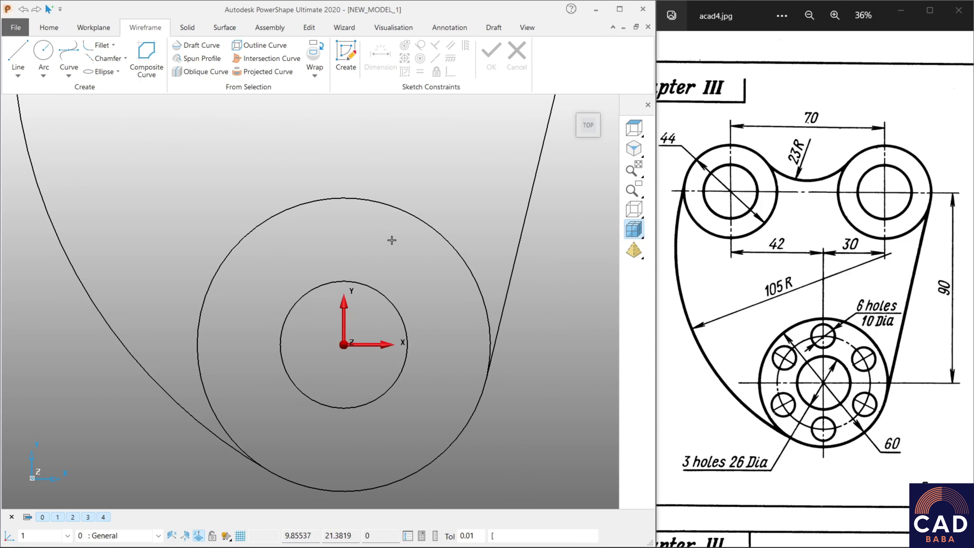
scroll(374, 304, down, 1)
Open the R13 circle's Arc dialog and try a diameter entry.
click(371, 311)
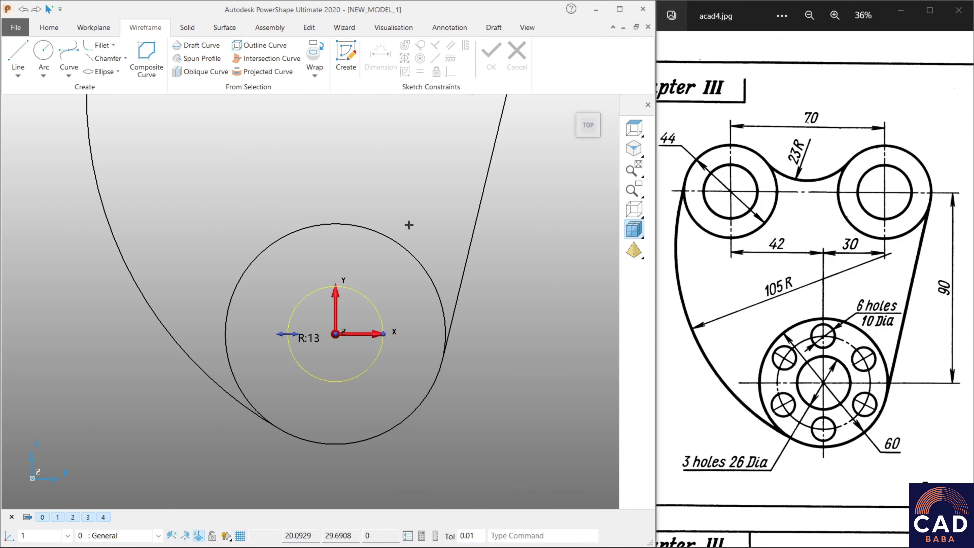
click(373, 303)
double_click(373, 303)
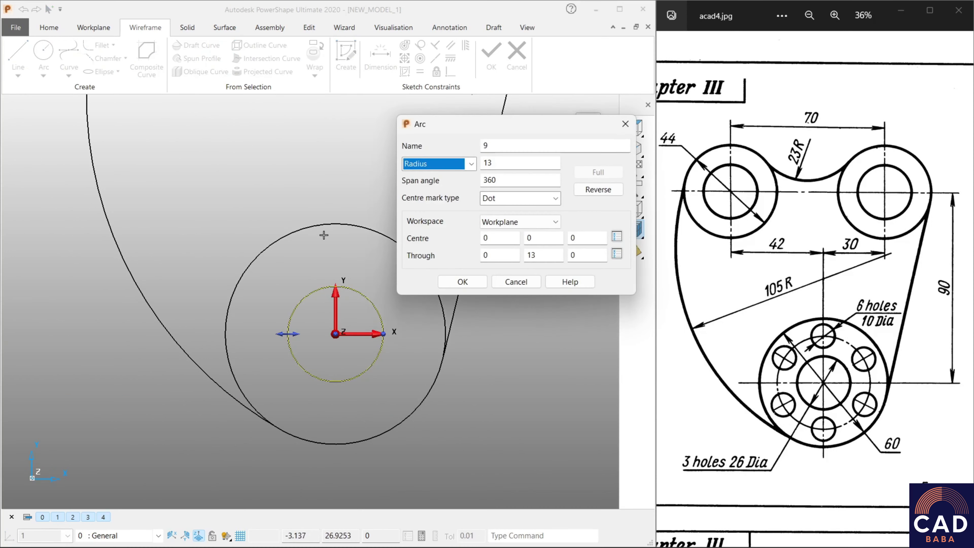
click(460, 163)
click(448, 189)
click(512, 166)
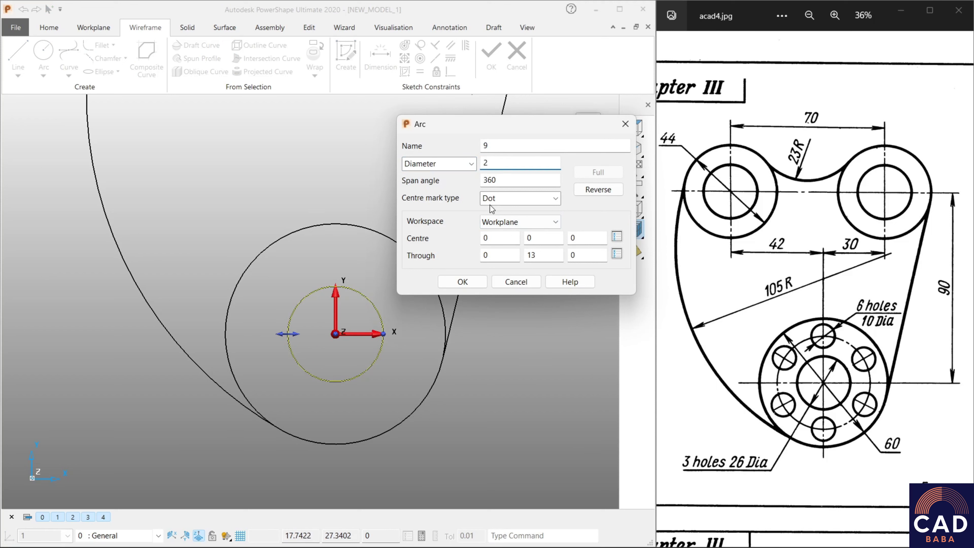
text(2)
click(463, 282)
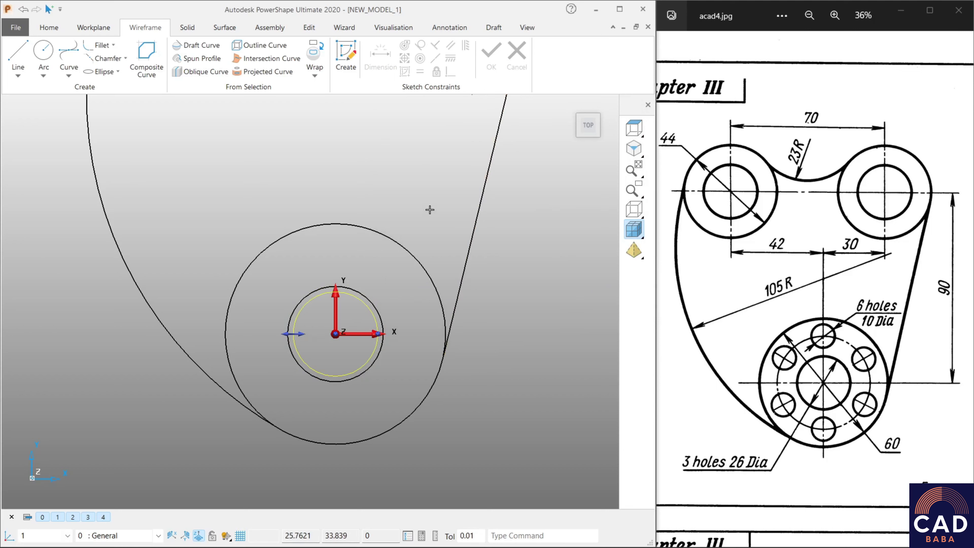
Create the 44-diameter concentric circle at the origin.
double_click(370, 298)
click(518, 161)
text(2)
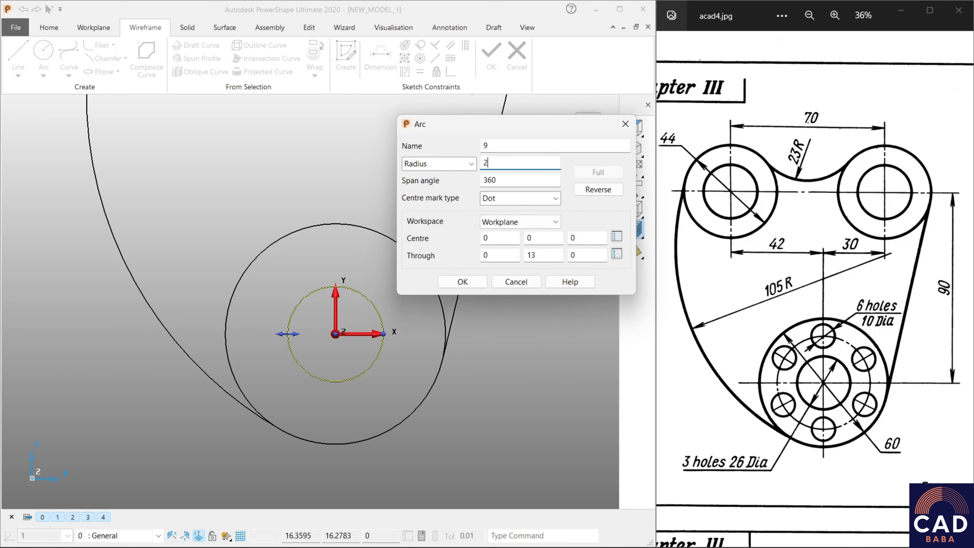
text(3)
key(Return)
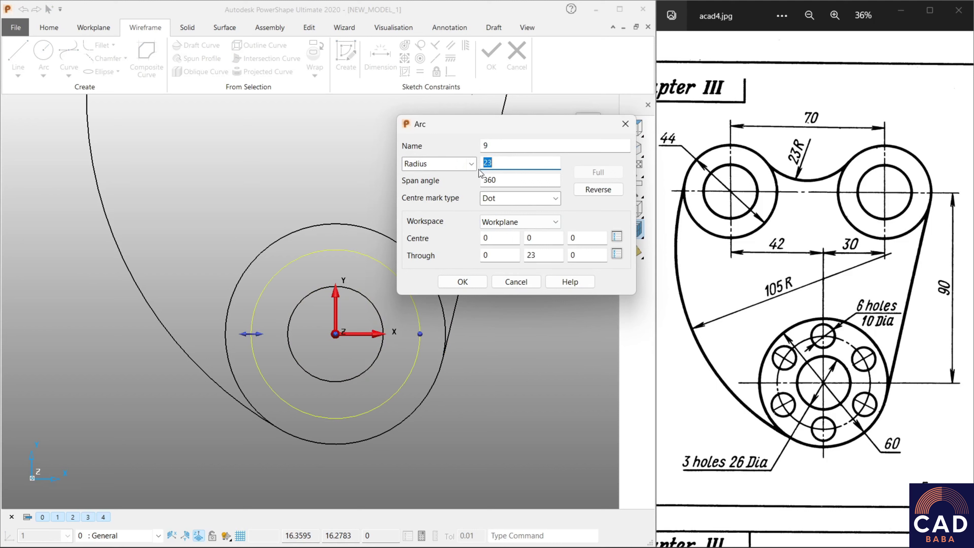
click(449, 168)
click(448, 184)
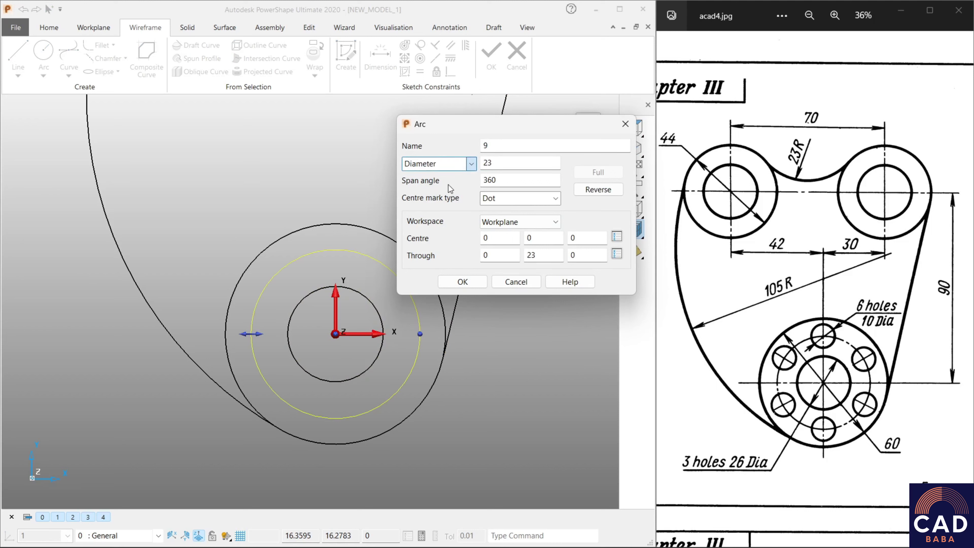
double_click(506, 158)
text(44)
key(Return)
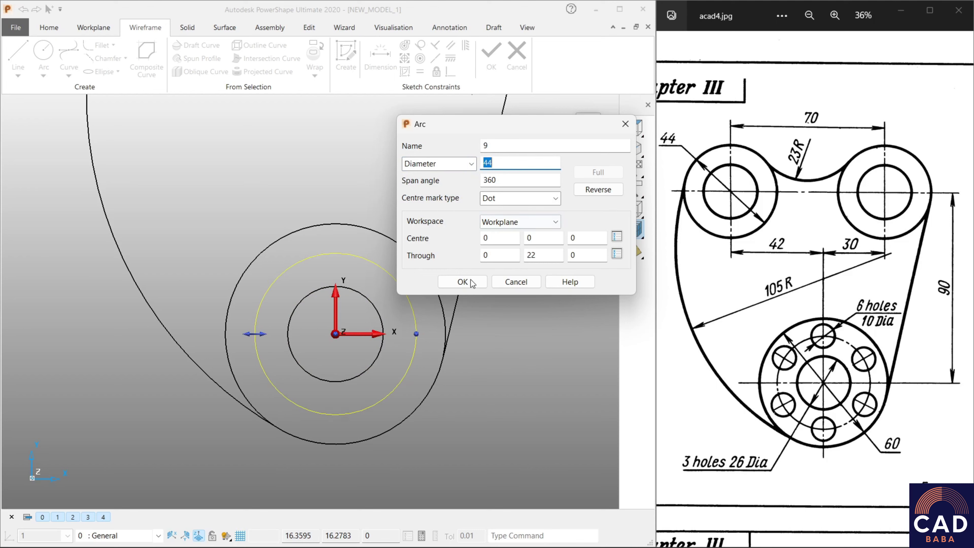
click(463, 282)
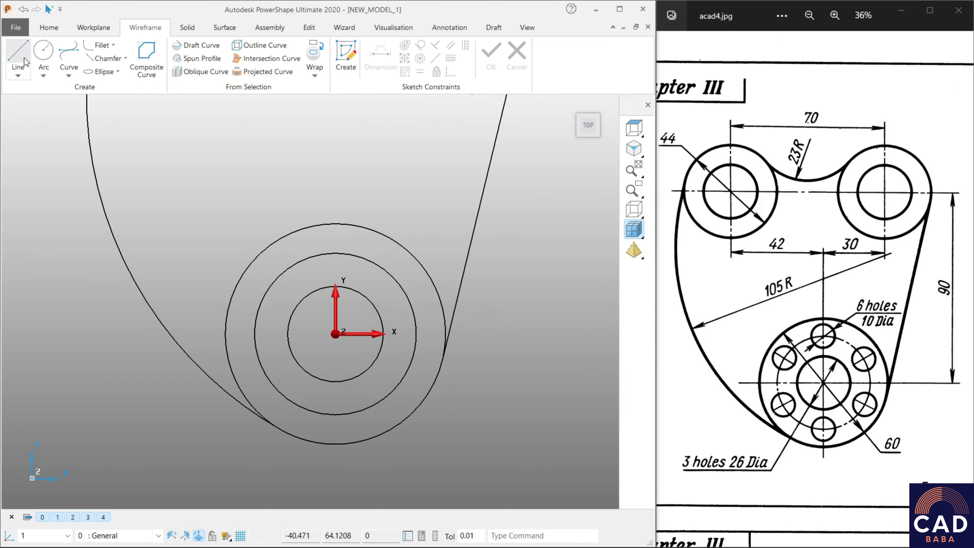
Draw a vertical construction line up the Y axis from the origin.
click(18, 58)
click(334, 338)
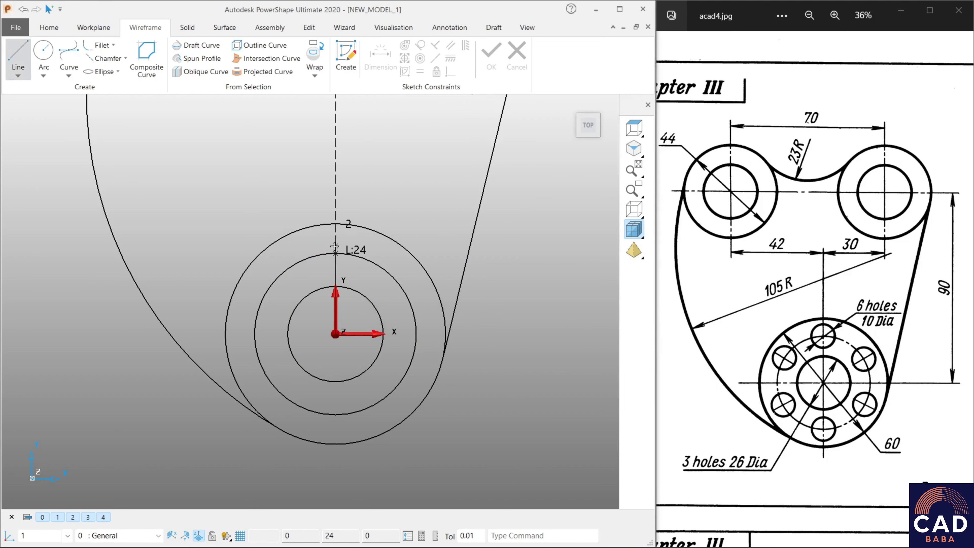
click(335, 223)
scroll(381, 234, up, 2)
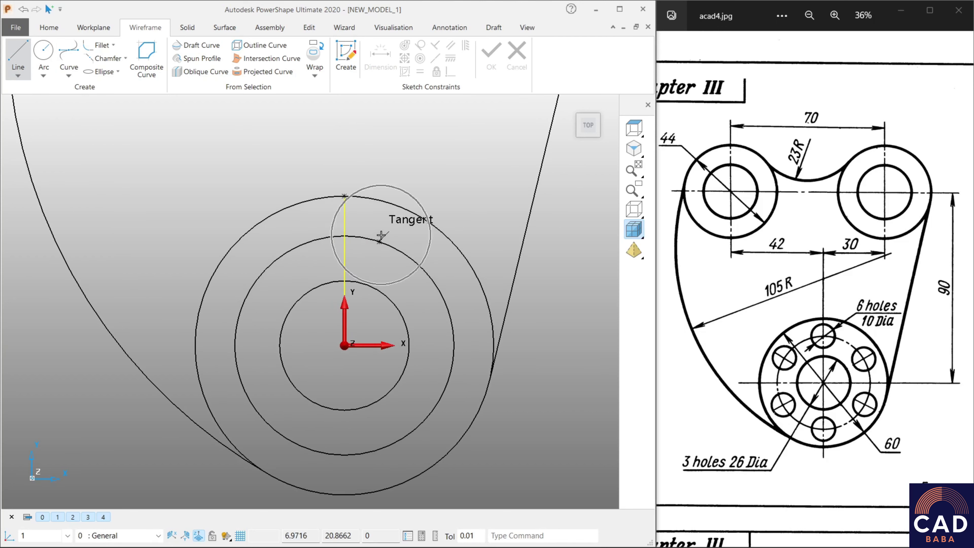
shift+middle_drag(436, 250, 428, 240)
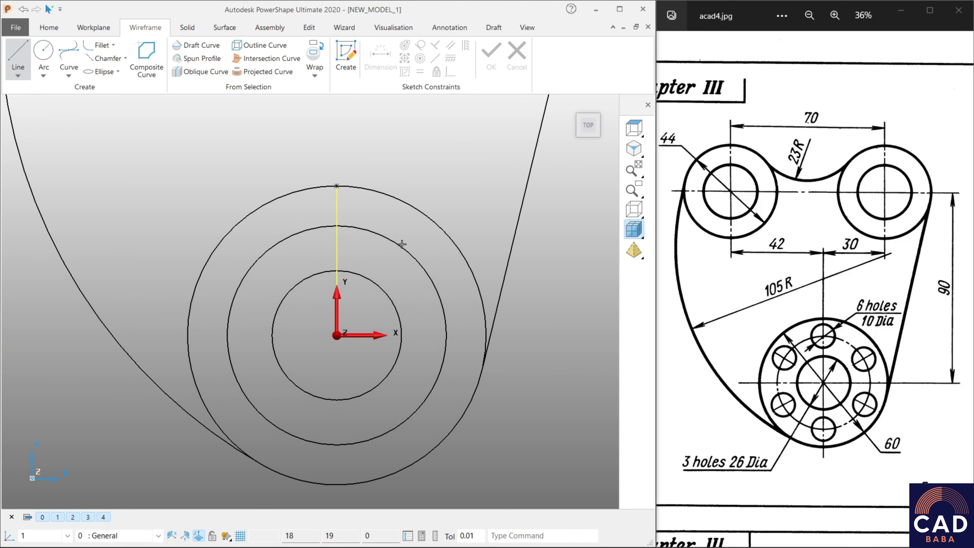
key(Escape)
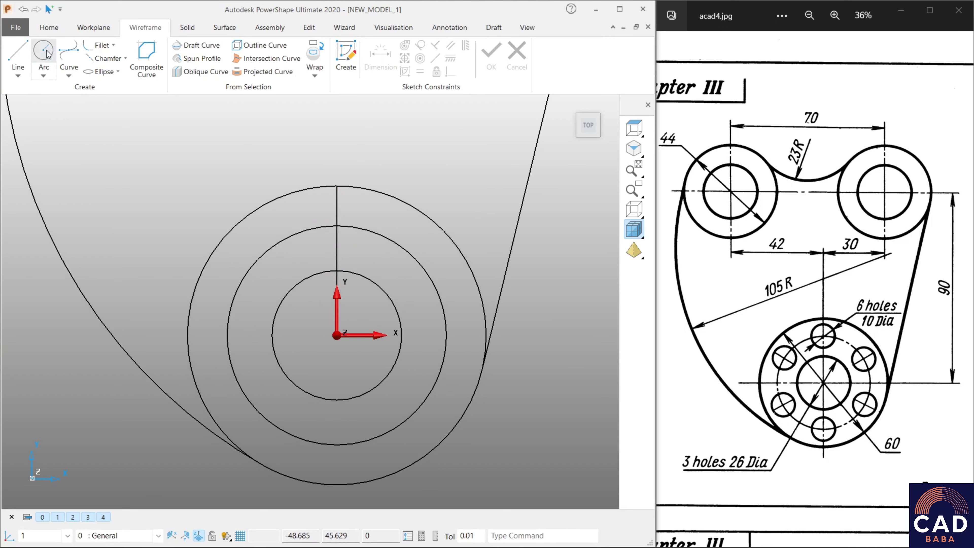
Place a radius-5 hole circle at 0, 22 and delete the construction line.
click(45, 51)
click(336, 226)
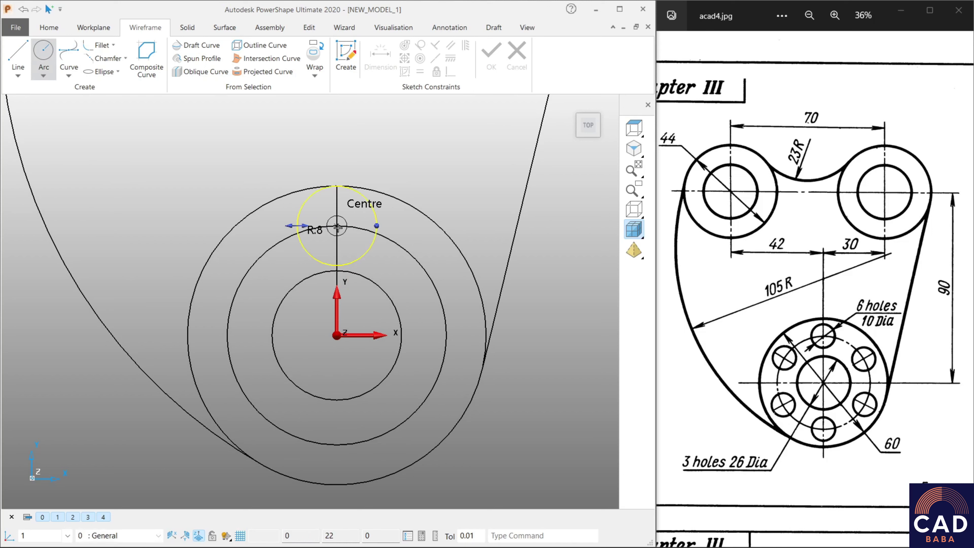
key(Escape)
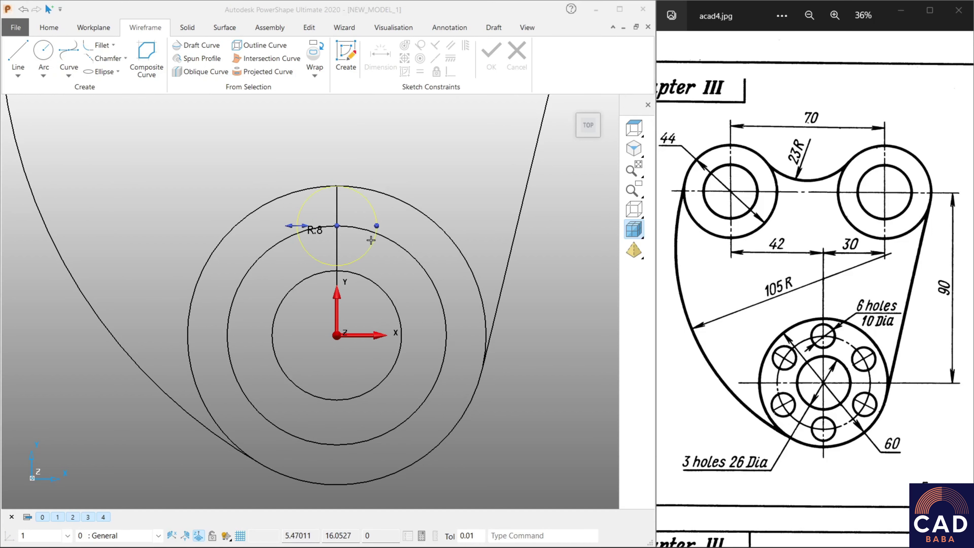
double_click(370, 240)
double_click(506, 158)
text(5)
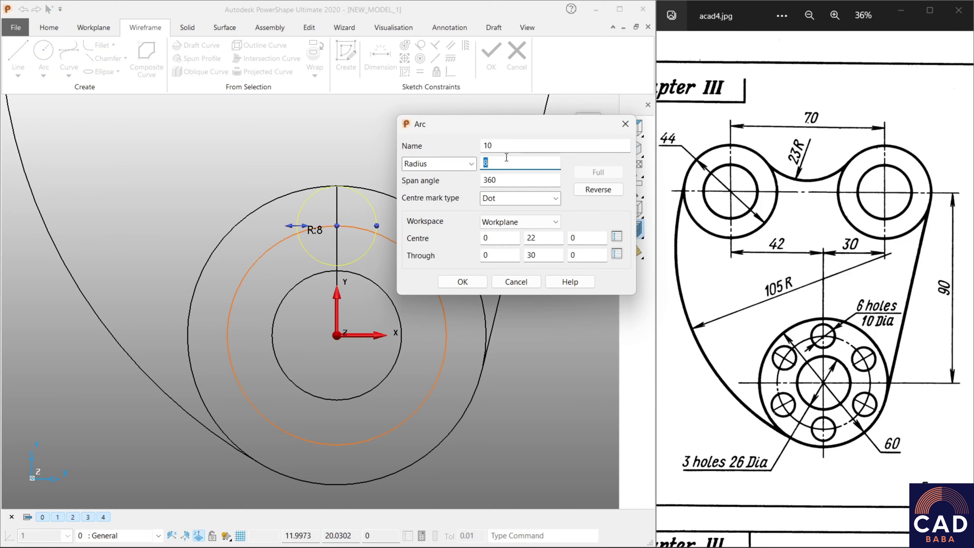
click(487, 282)
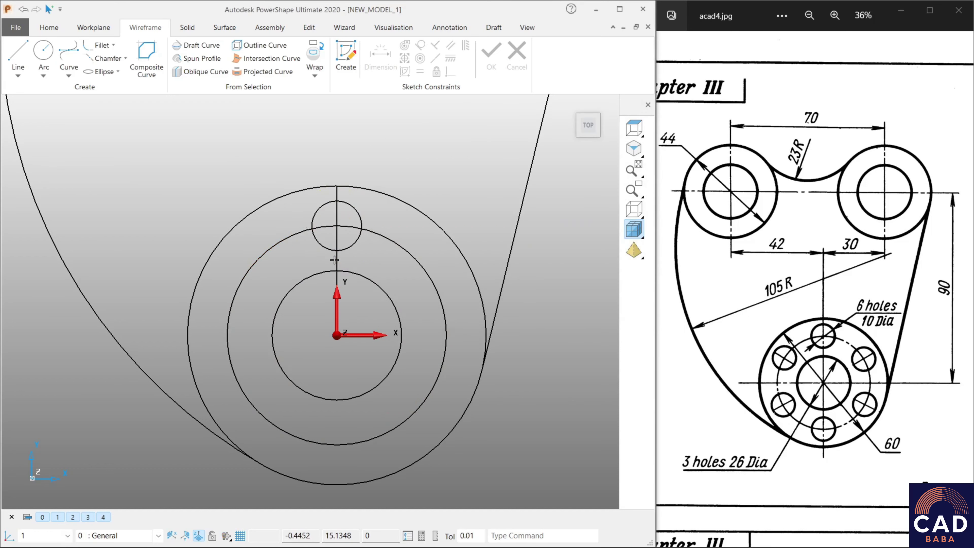
key(Delete)
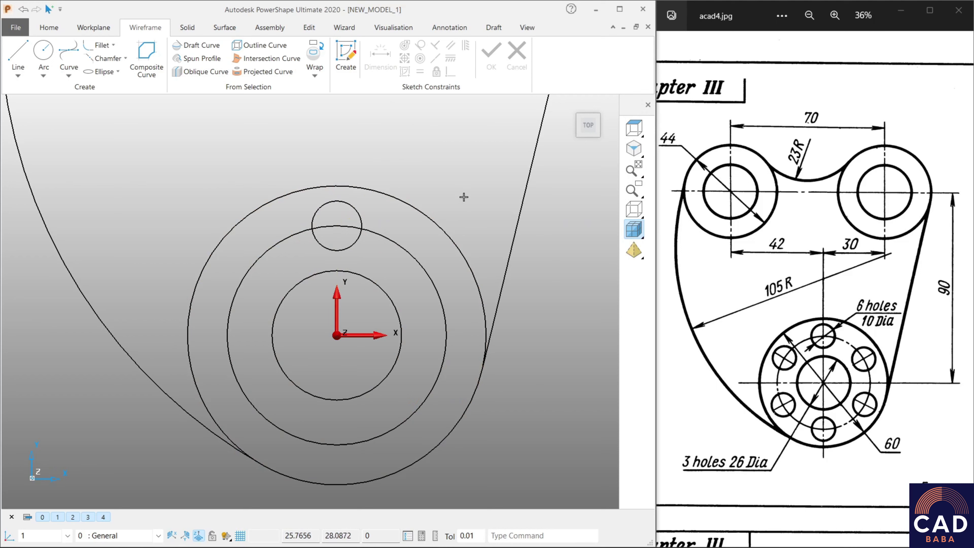
scroll(464, 197, down, 1)
scroll(441, 198, down, 1)
scroll(433, 207, down, 1)
scroll(384, 261, down, 1)
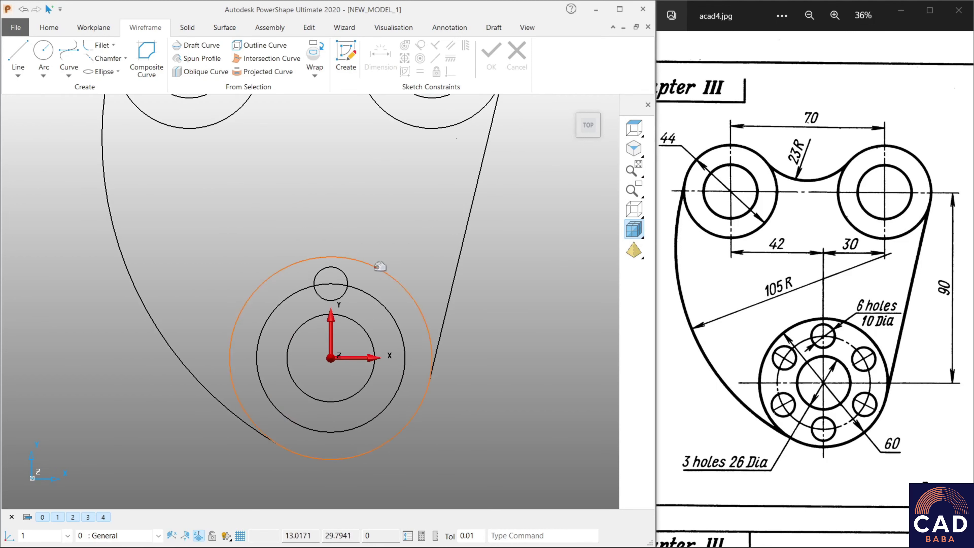
click(330, 267)
shift+middle_drag(430, 272, 383, 248)
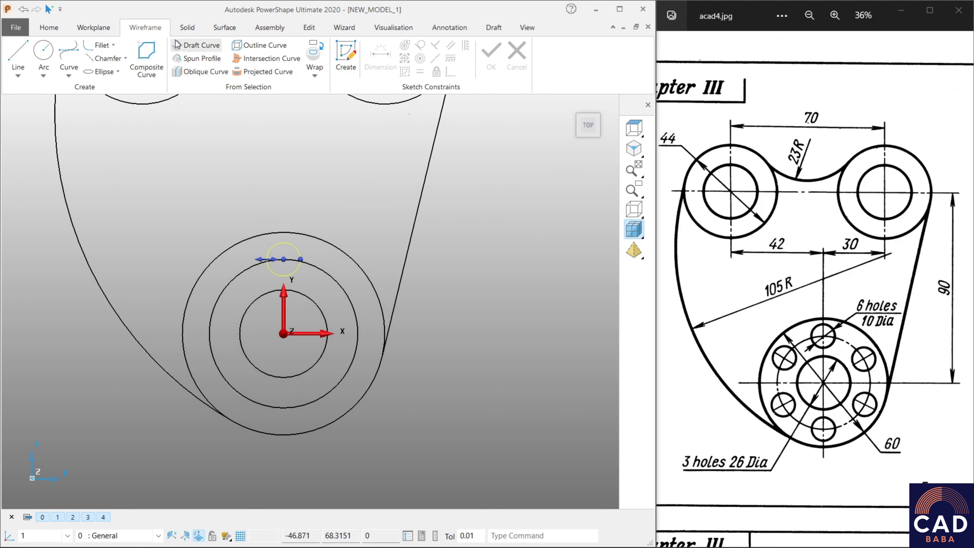
click(313, 30)
shift+middle_drag(255, 169, 280, 171)
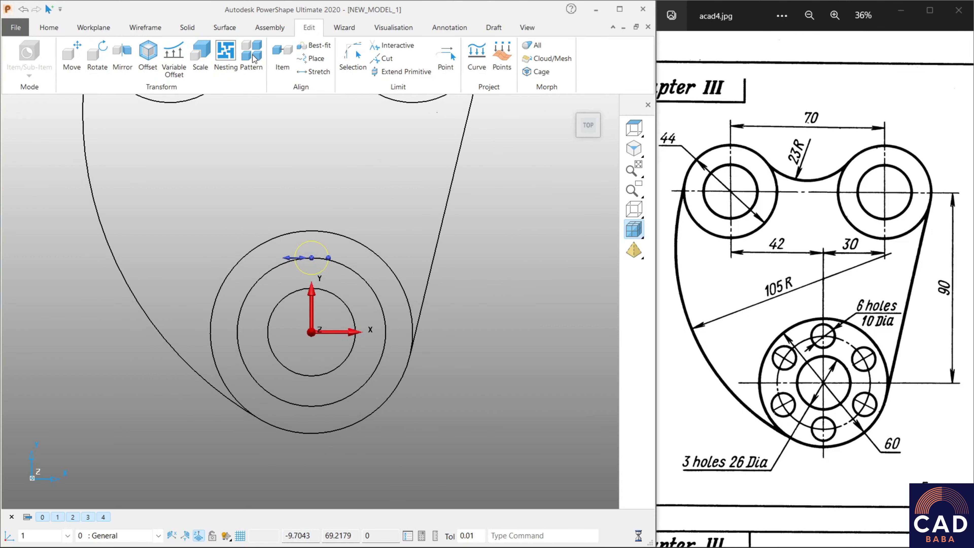
click(252, 56)
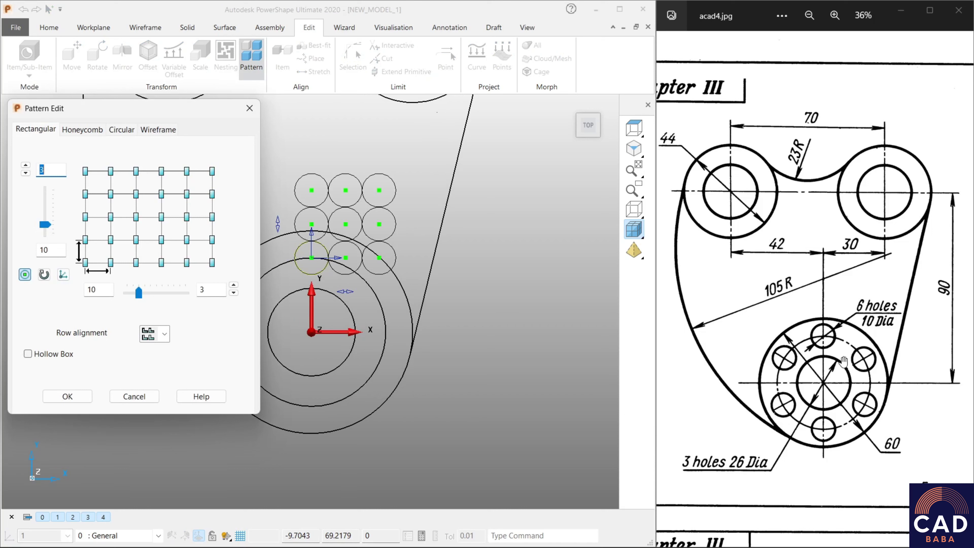
click(126, 132)
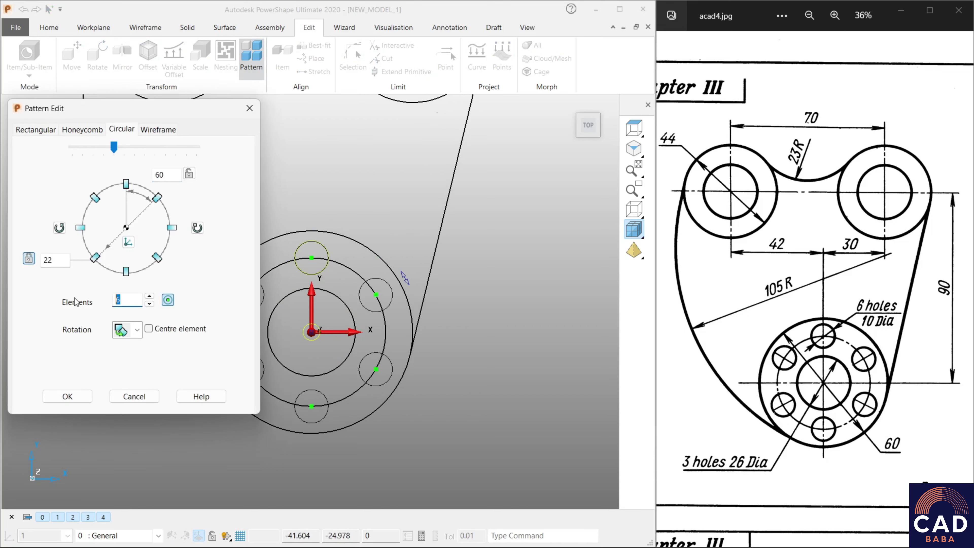
click(68, 397)
scroll(378, 222, down, 2)
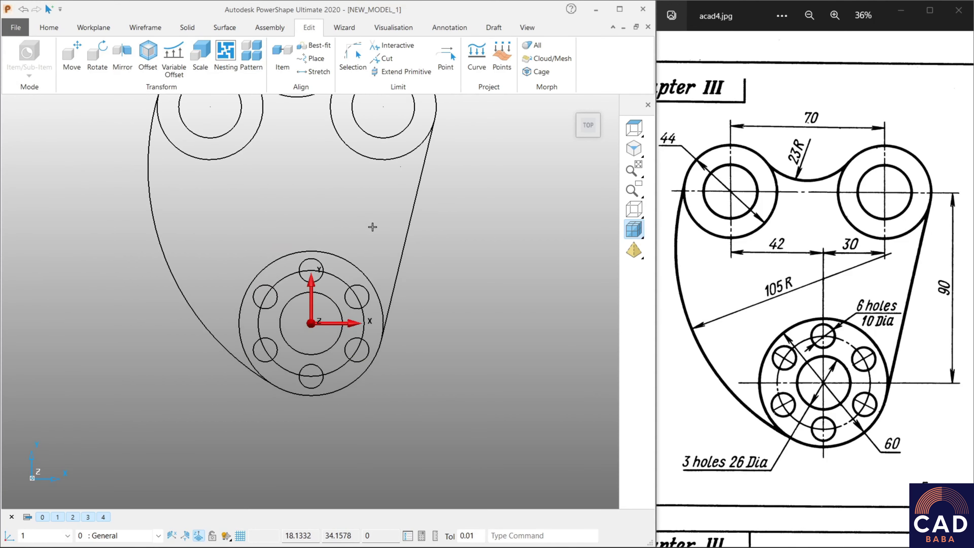
shift+middle_drag(346, 281, 442, 359)
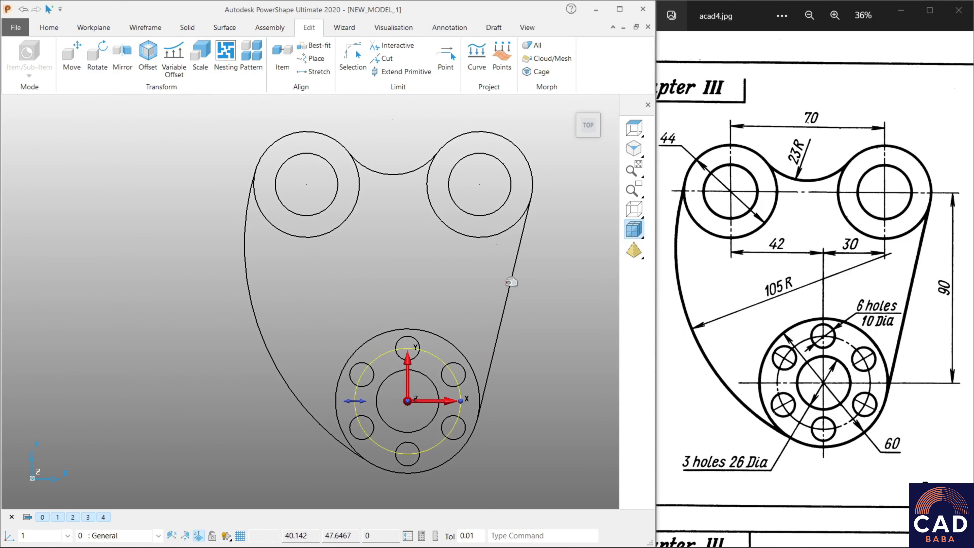
shift+middle_drag(556, 310, 489, 358)
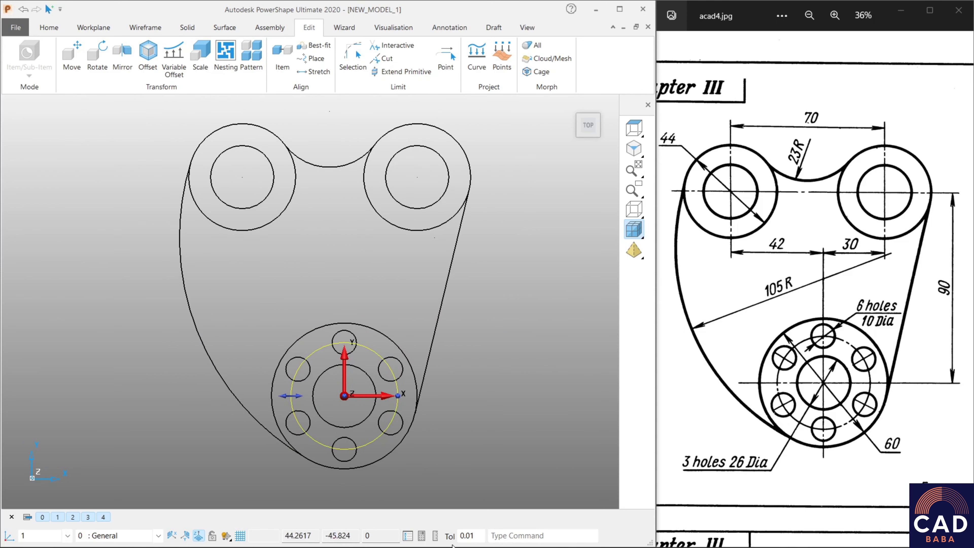
Give the pitch circle through the six holes CentreLine style at 0.5 width.
right_click(539, 526)
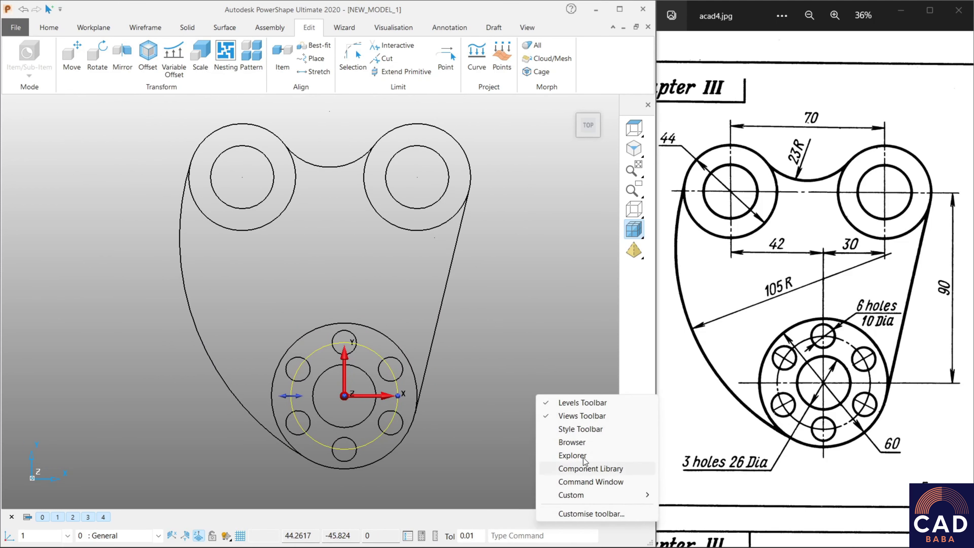
click(585, 428)
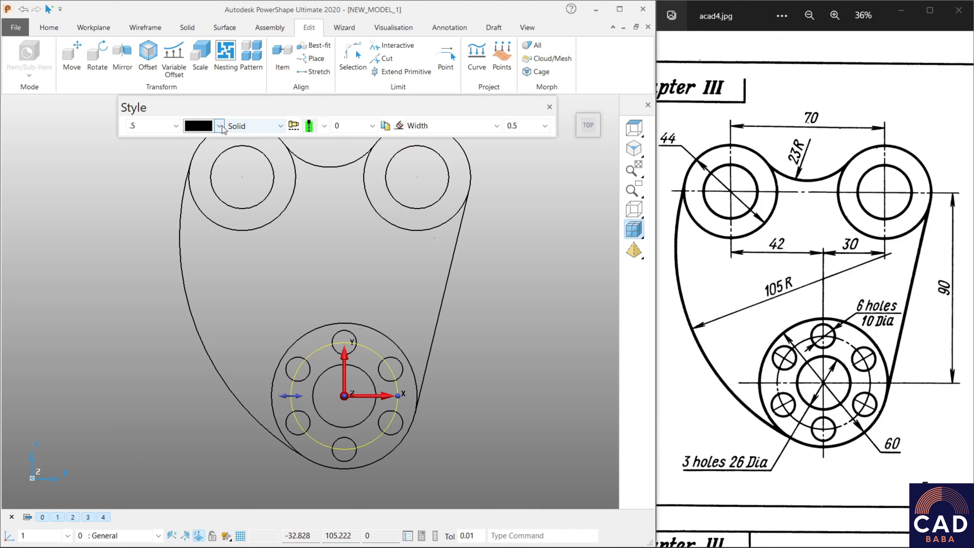
click(240, 127)
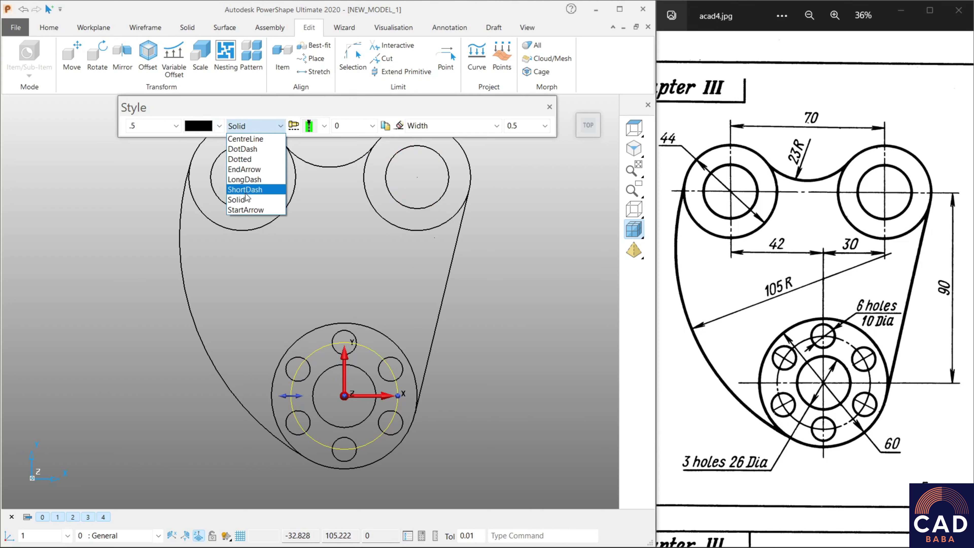
click(245, 139)
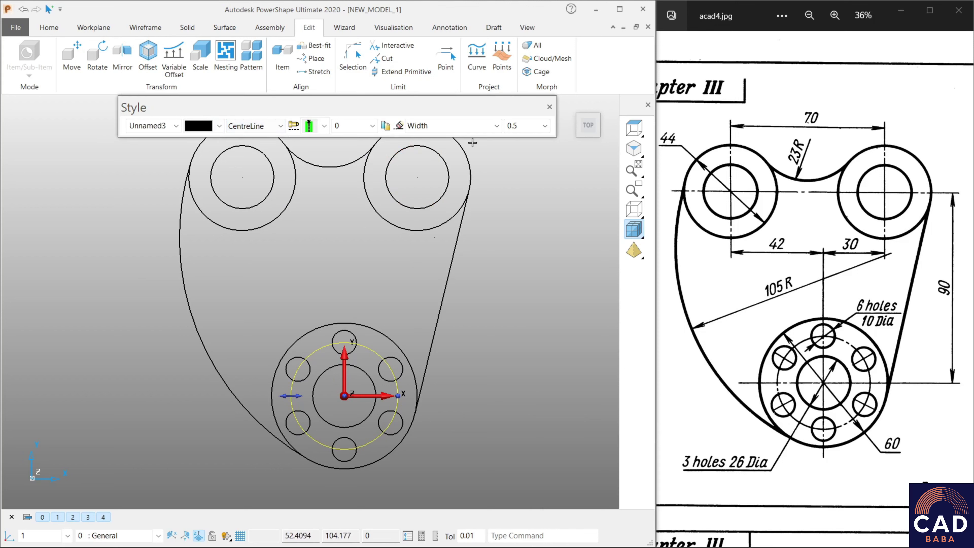
click(544, 127)
click(532, 143)
click(550, 107)
Reframe the plate drawing and bring back the Wireframe drawing tools.
scroll(483, 275, up, 3)
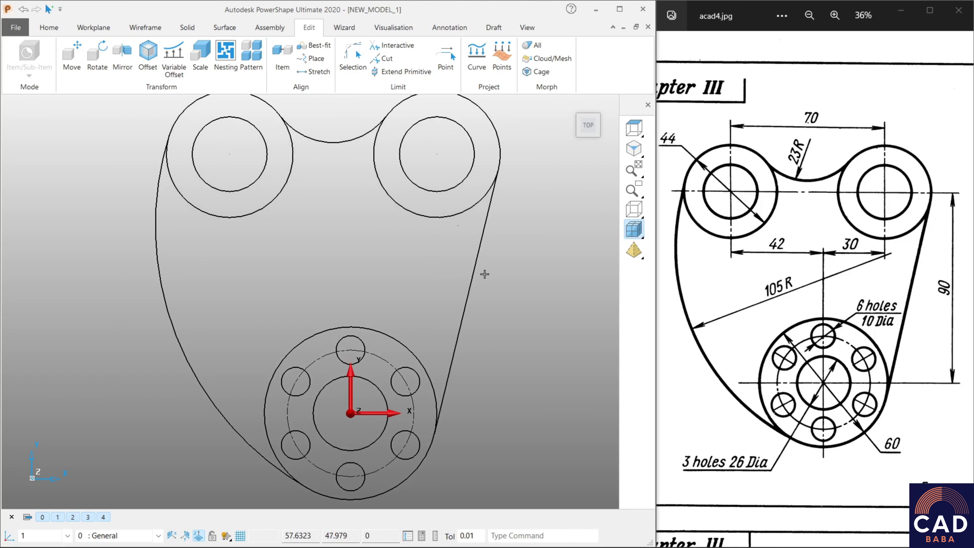
scroll(496, 260, down, 2)
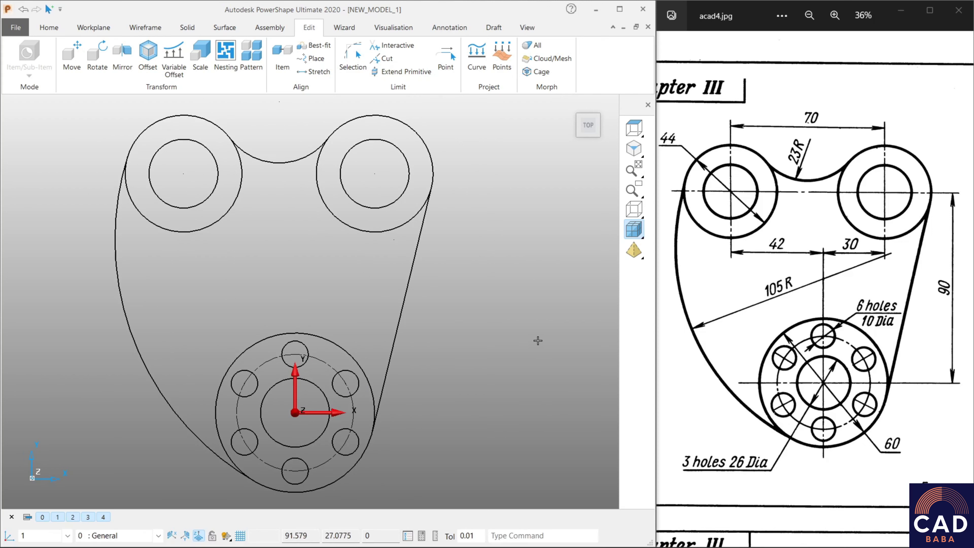
scroll(476, 252, up, 1)
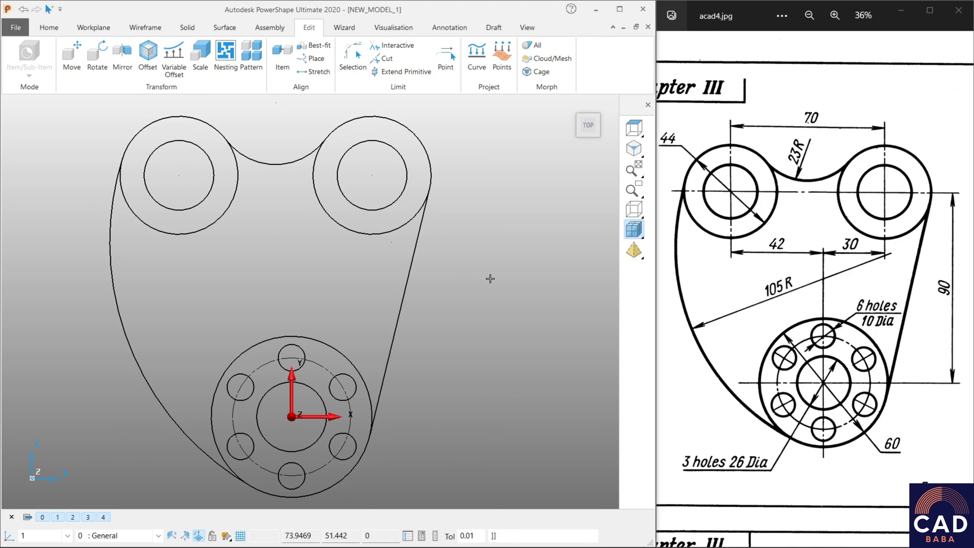
scroll(485, 269, down, 1)
scroll(488, 270, up, 1)
shift+middle_drag(487, 269, 504, 259)
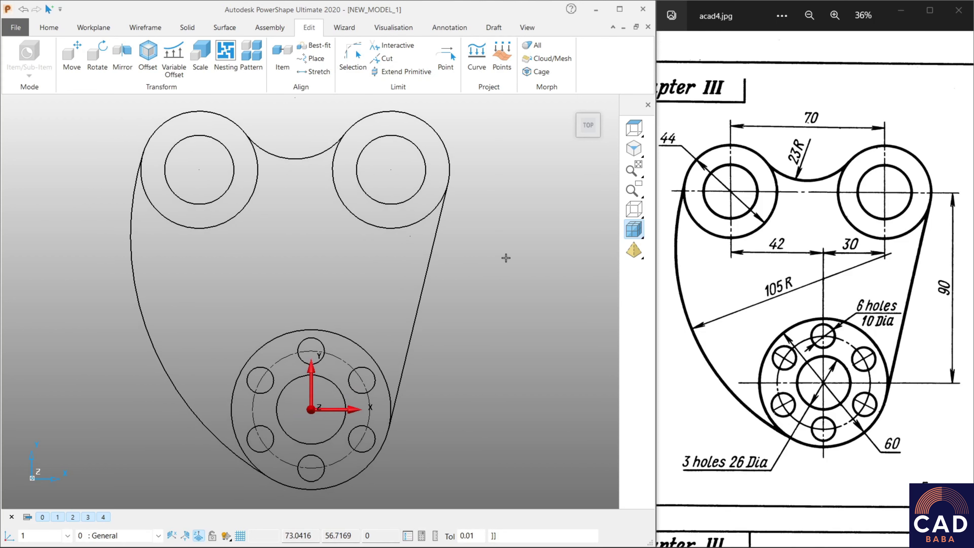
click(144, 27)
Draw a horizontal line through both upper bosses and vertical lines through each one.
click(18, 54)
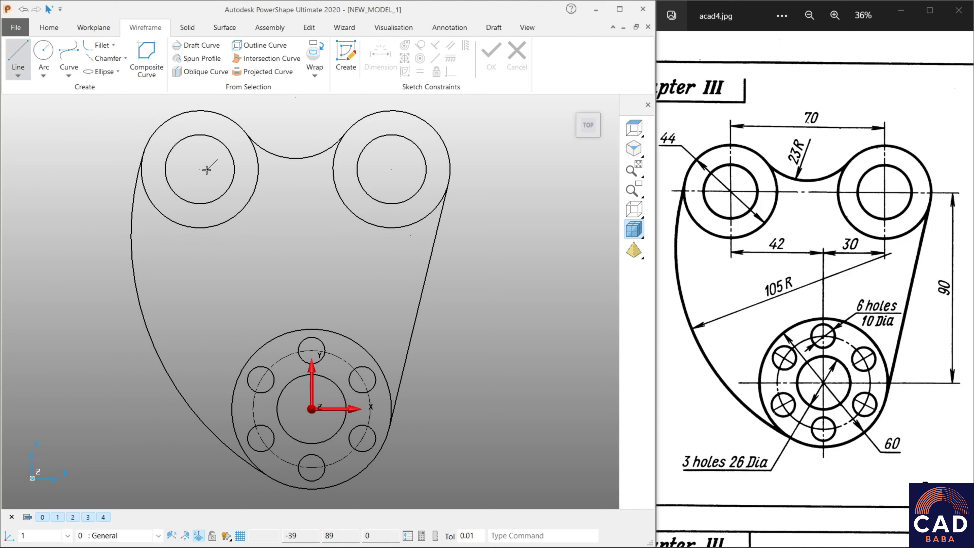
click(117, 166)
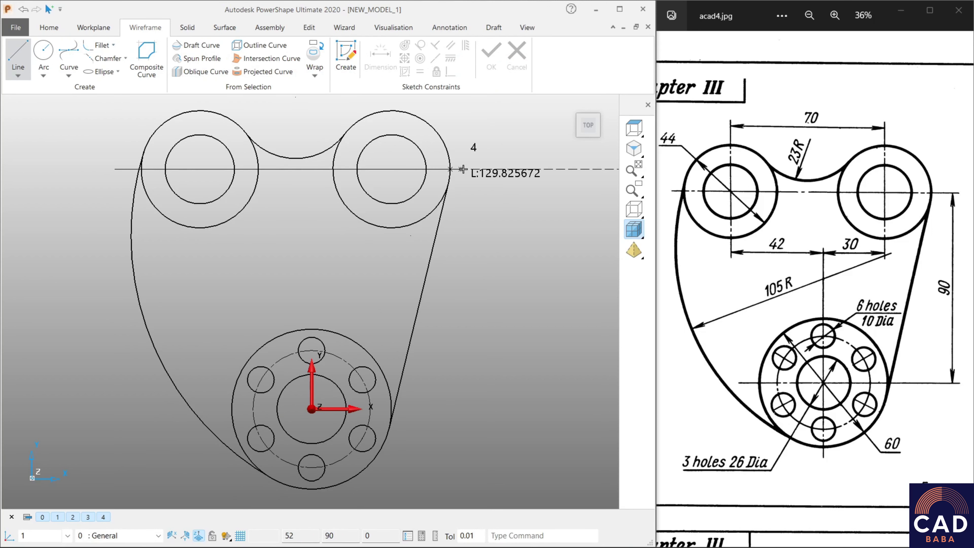
click(493, 168)
scroll(357, 170, up, 1)
shift+middle_drag(357, 170, 373, 185)
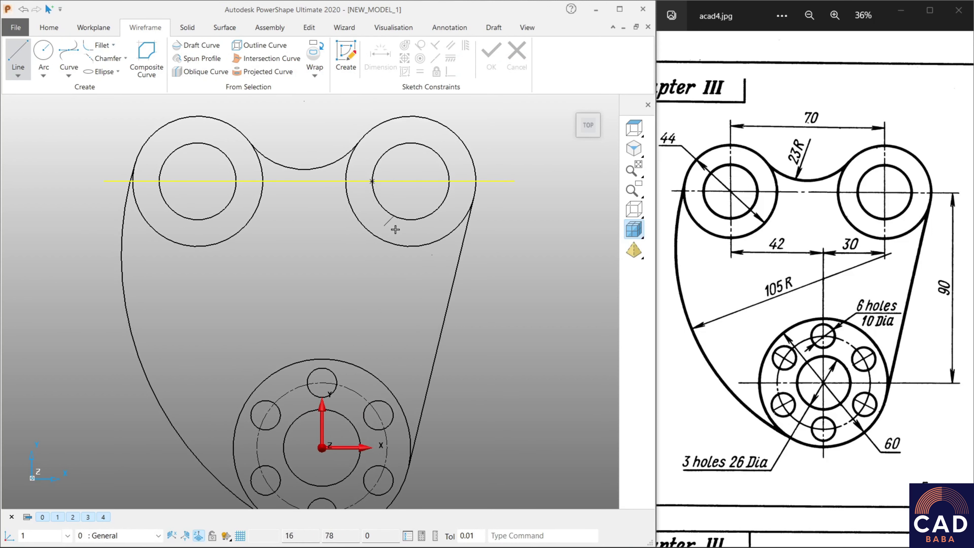
click(410, 269)
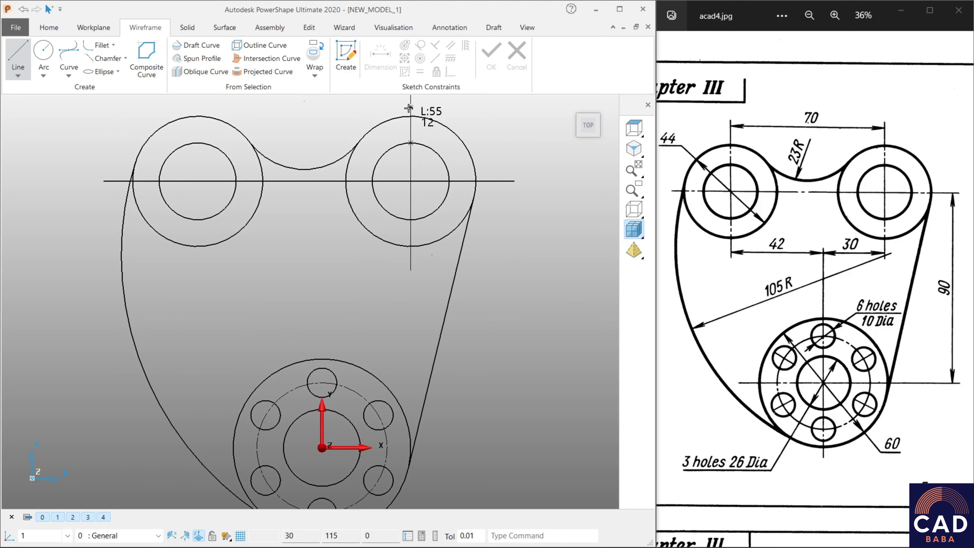
click(411, 104)
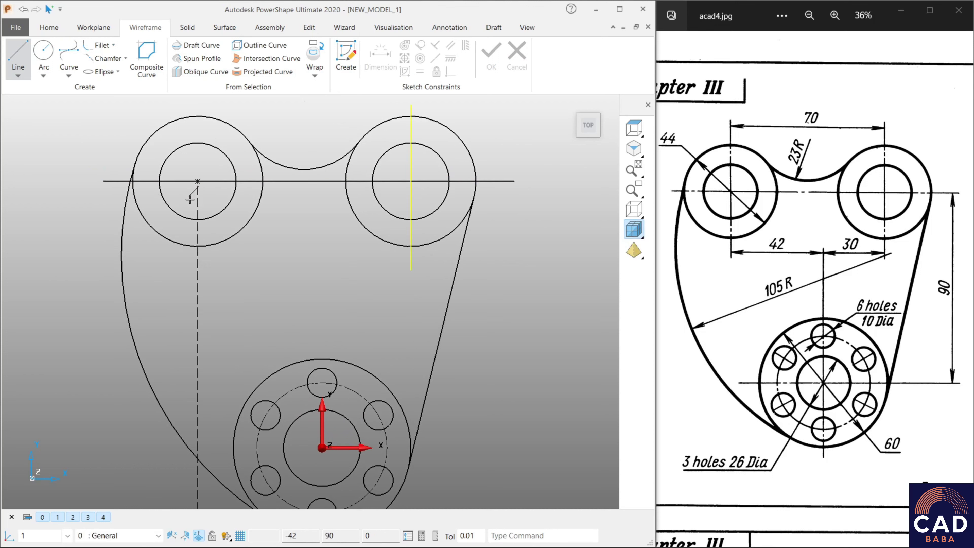
click(198, 267)
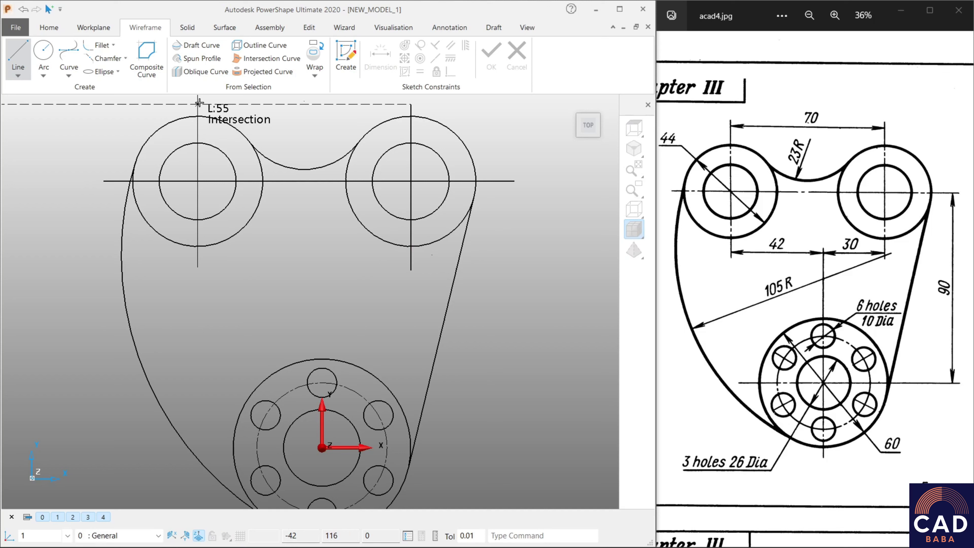
click(199, 107)
Draw vertical and horizontal centre lines crossing the lower hole group.
mouse_move(451, 406)
shift+middle_down()
mouse_move(450, 342)
mouse_move(426, 357)
shift+middle_up()
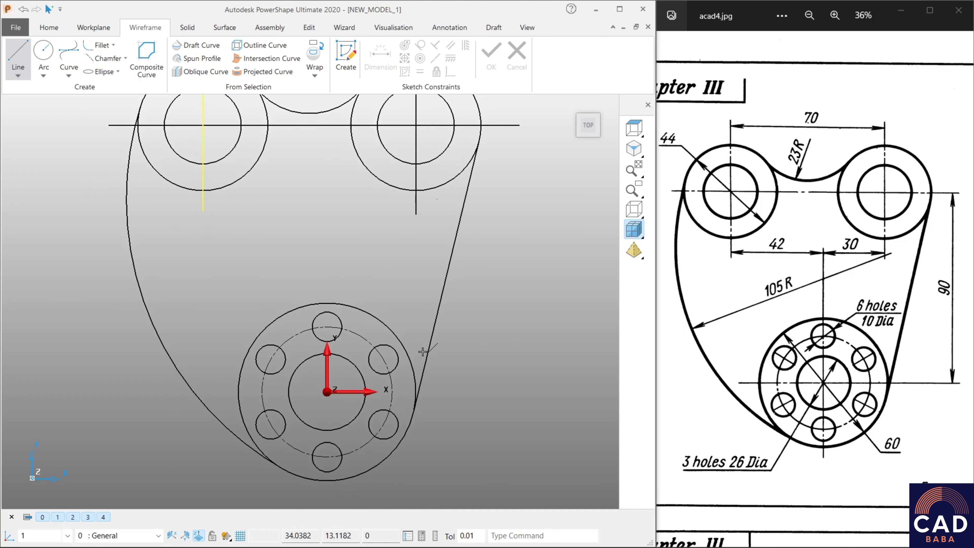
click(328, 461)
click(326, 254)
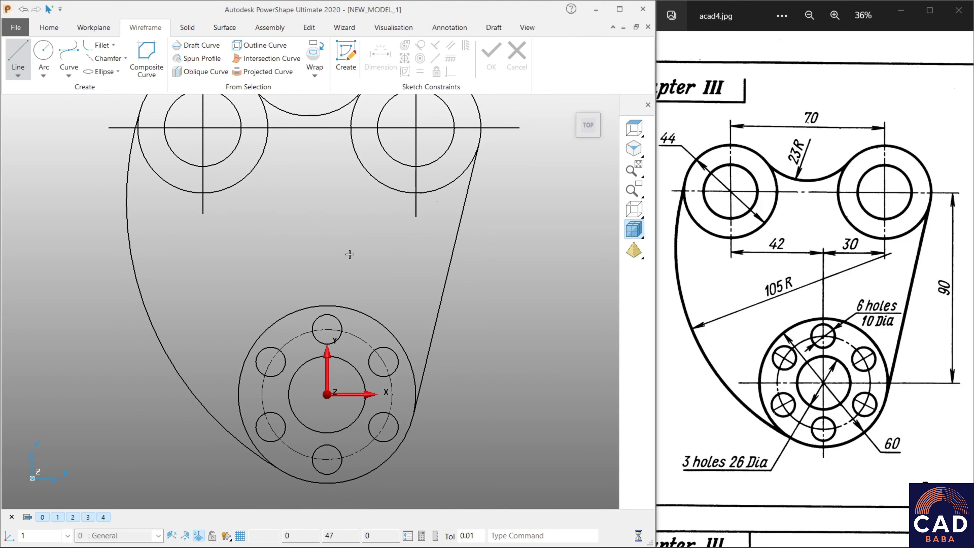
click(161, 394)
click(451, 395)
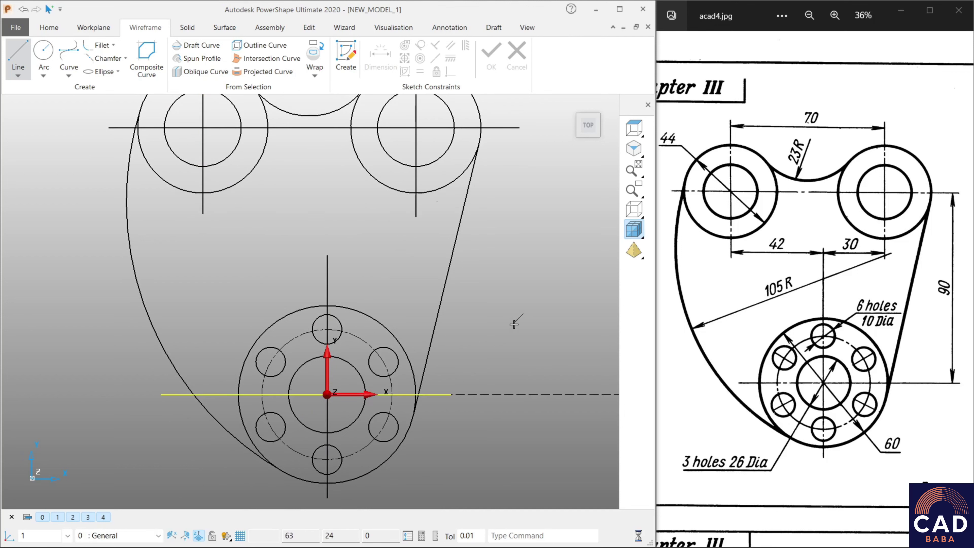
key(Escape)
Select all five new centre lines.
scroll(504, 326, down, 2)
scroll(452, 342, down, 1)
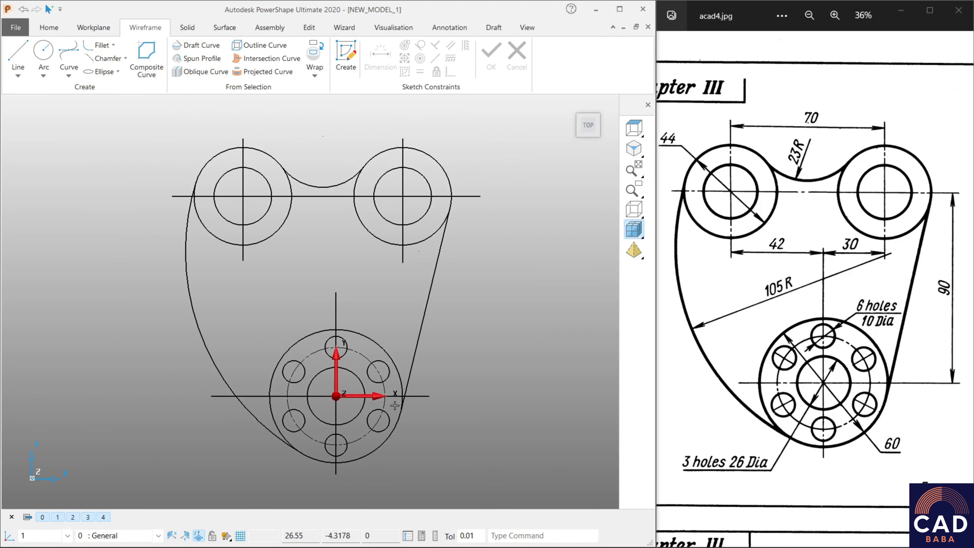
click(424, 396)
shift+click(336, 315)
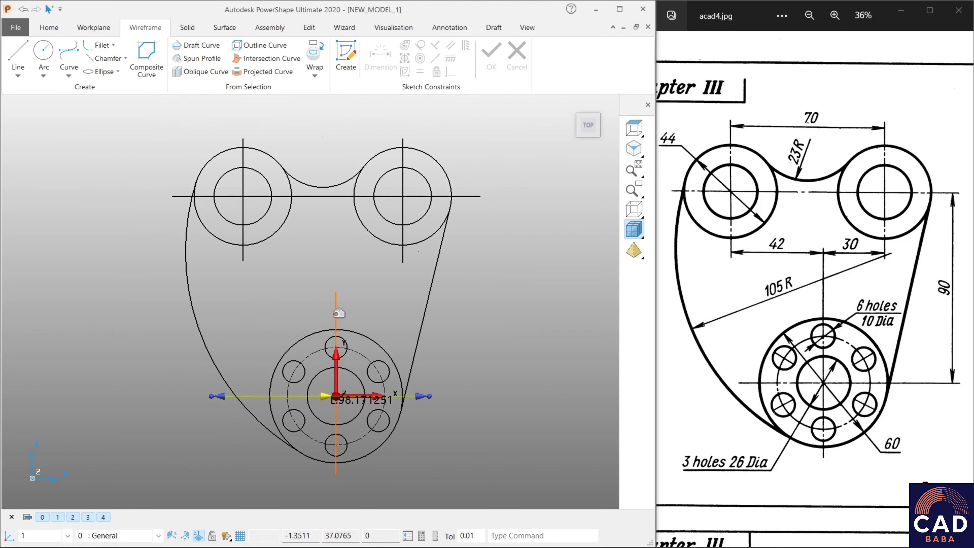
shift+click(306, 196)
shift+click(243, 254)
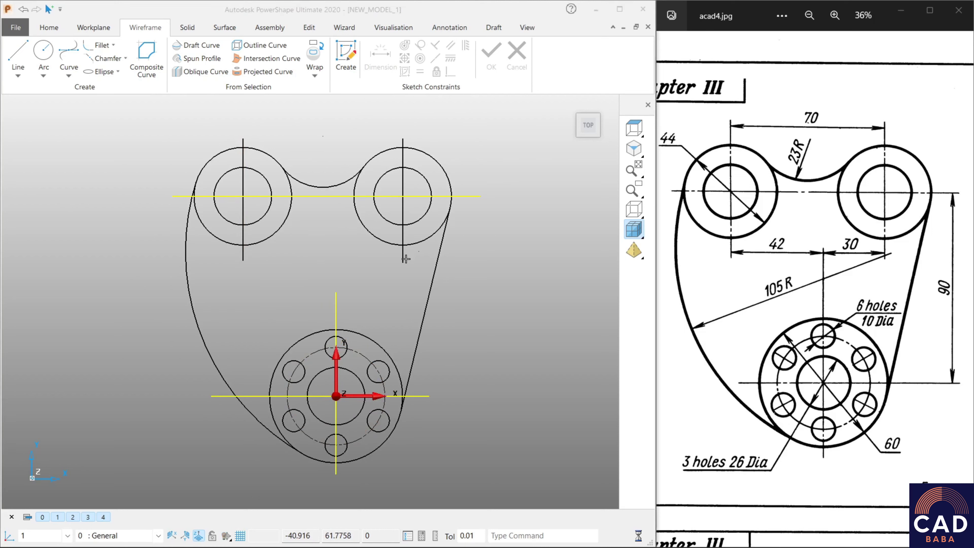
shift+click(404, 254)
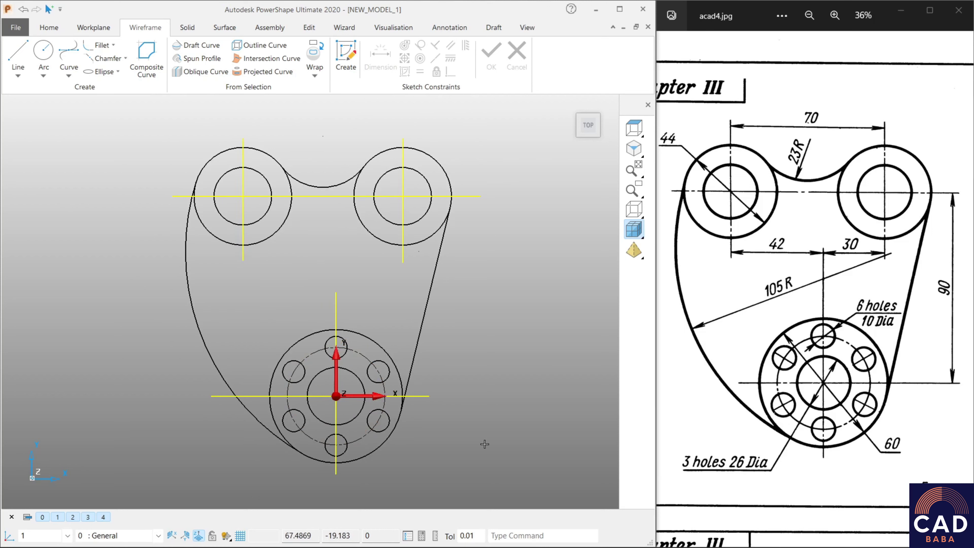
Set the selected centre lines to CentreLine style with 0.5 line width.
right_click(504, 516)
click(548, 420)
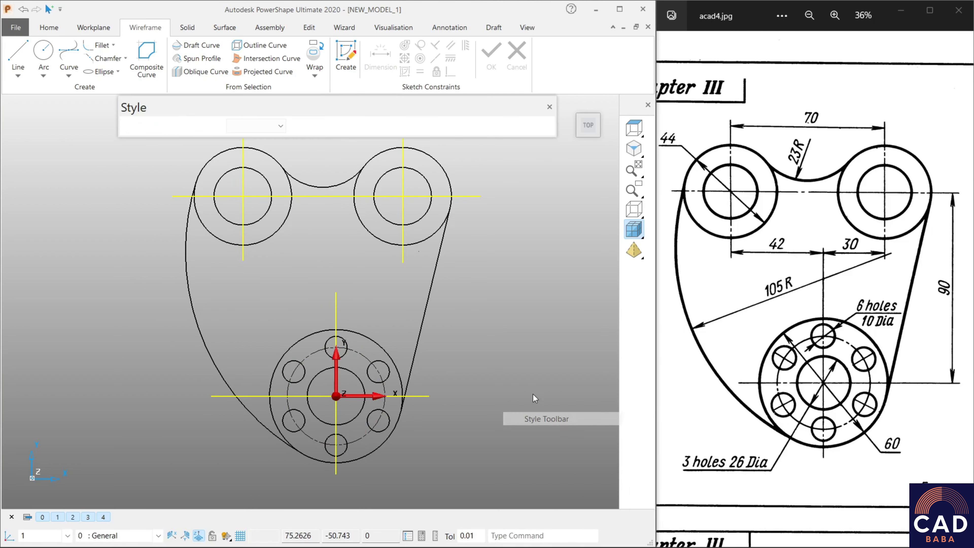
click(269, 126)
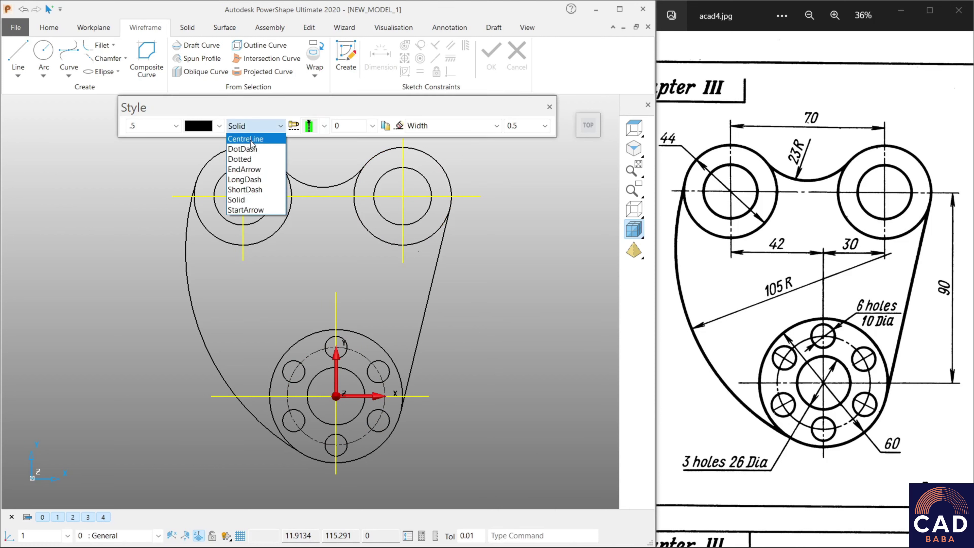
click(253, 138)
click(543, 127)
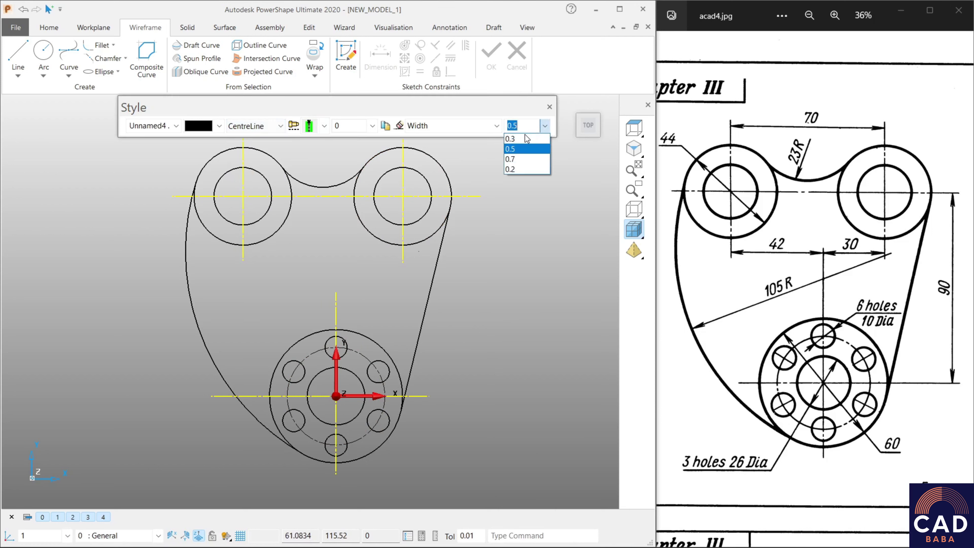
click(520, 150)
click(549, 107)
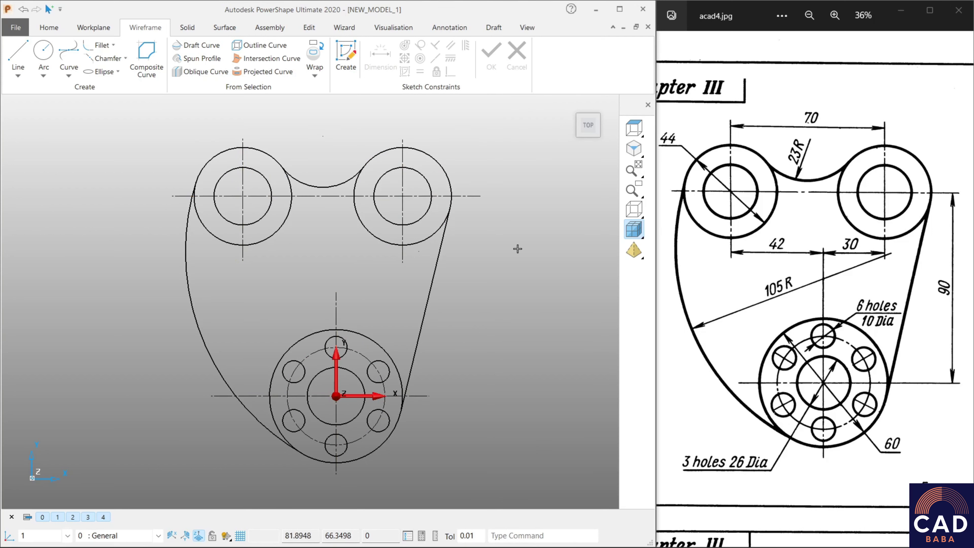
shift+middle_drag(521, 261, 487, 261)
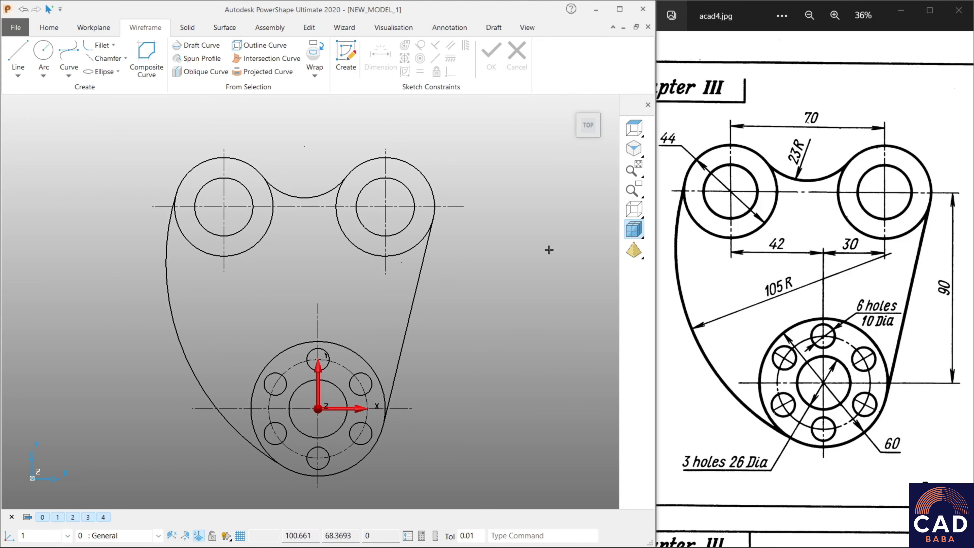
right_click(522, 163)
click(514, 168)
Add an automatic 72.00 dimension between the two upper circle centres, placed above the drawing.
click(451, 30)
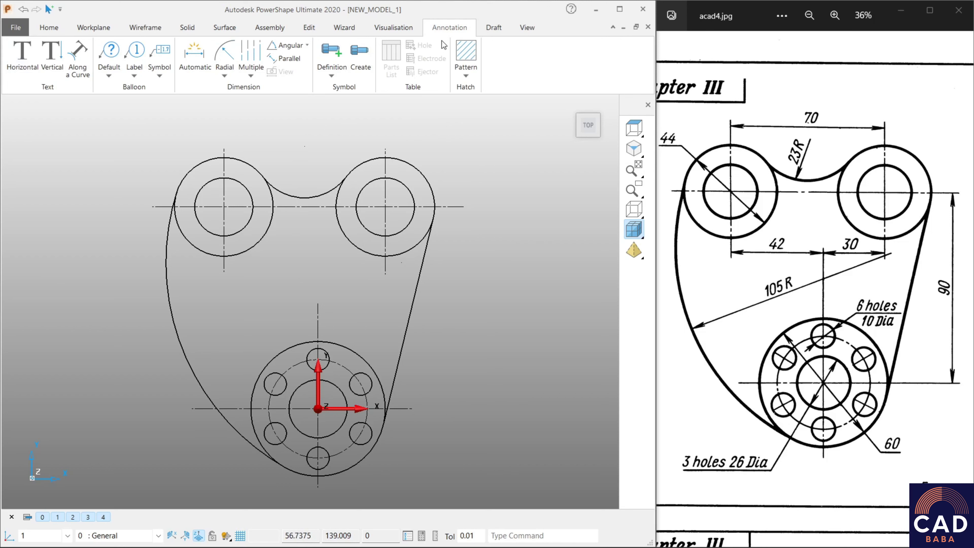
scroll(456, 286, down, 1)
scroll(456, 286, down, 1)
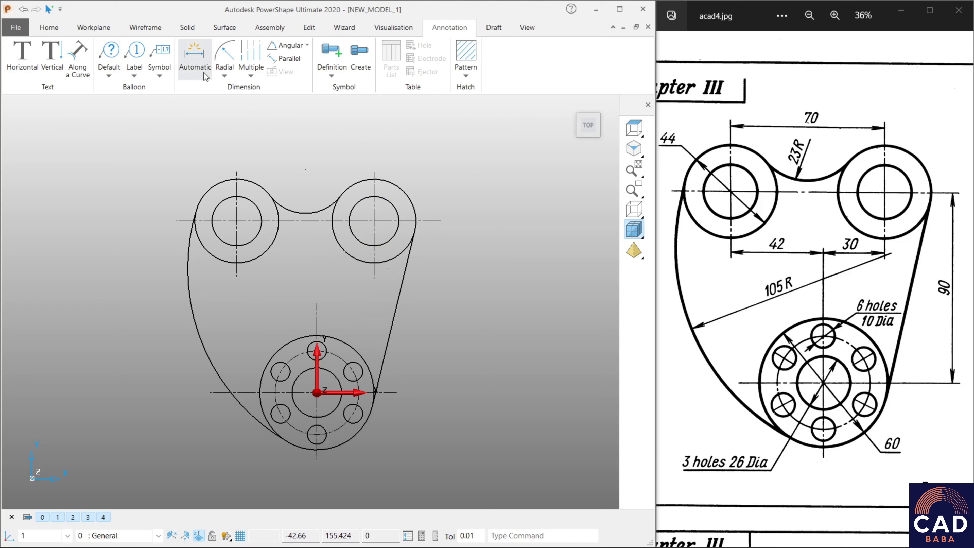
click(194, 57)
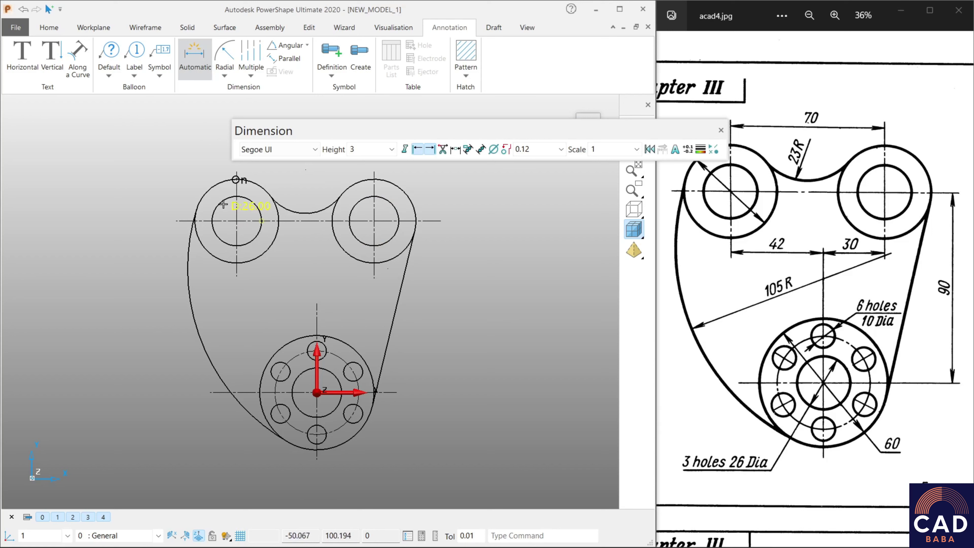
click(241, 221)
click(374, 221)
scroll(310, 269, down, 2)
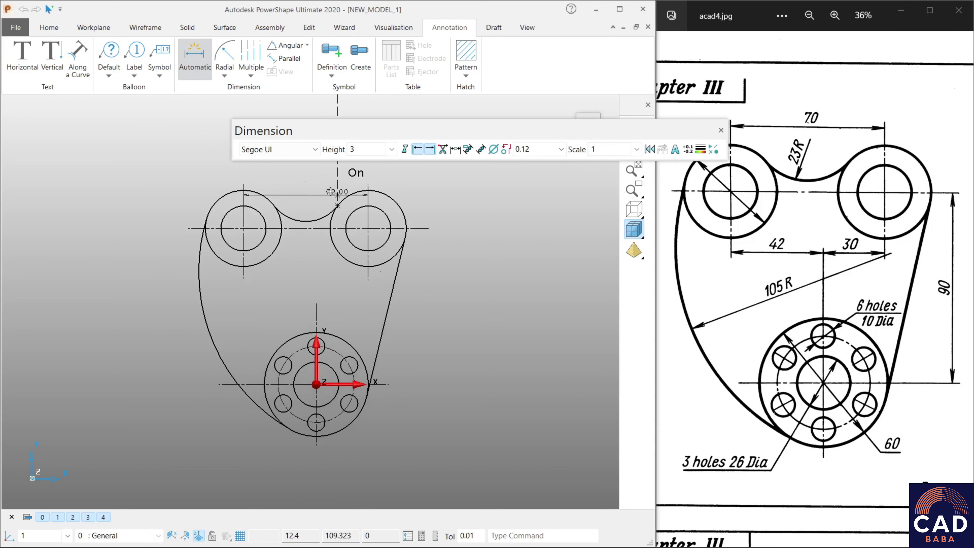
click(310, 194)
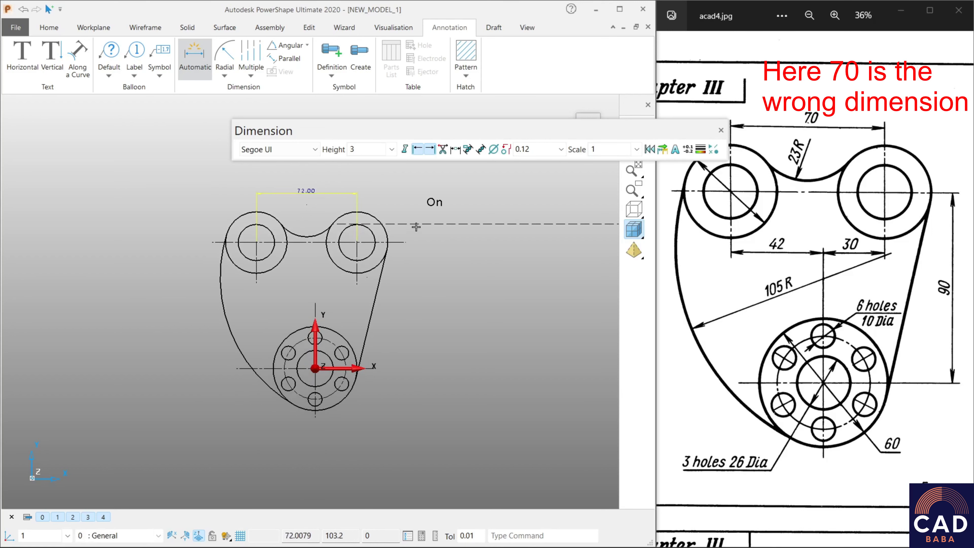
key(Escape)
scroll(350, 221, up, 3)
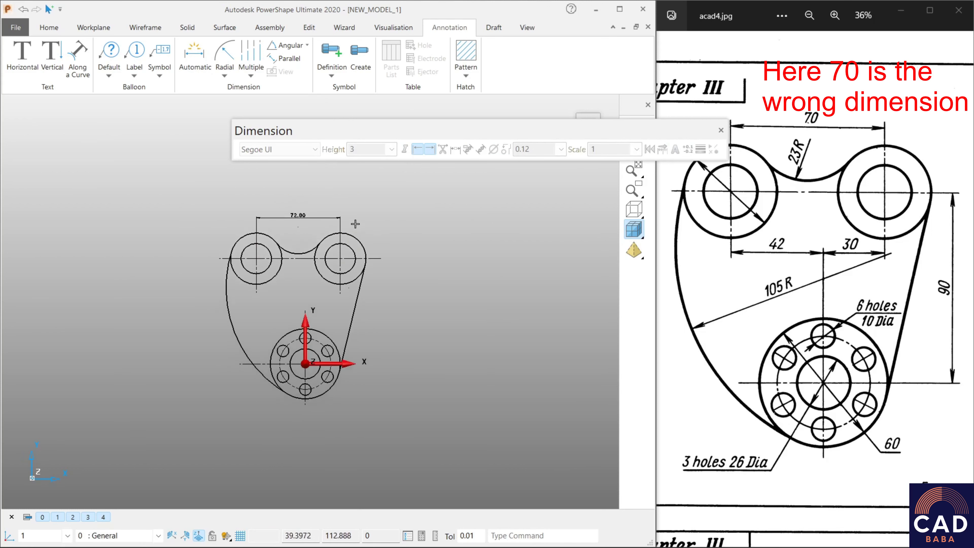
scroll(350, 221, up, 1)
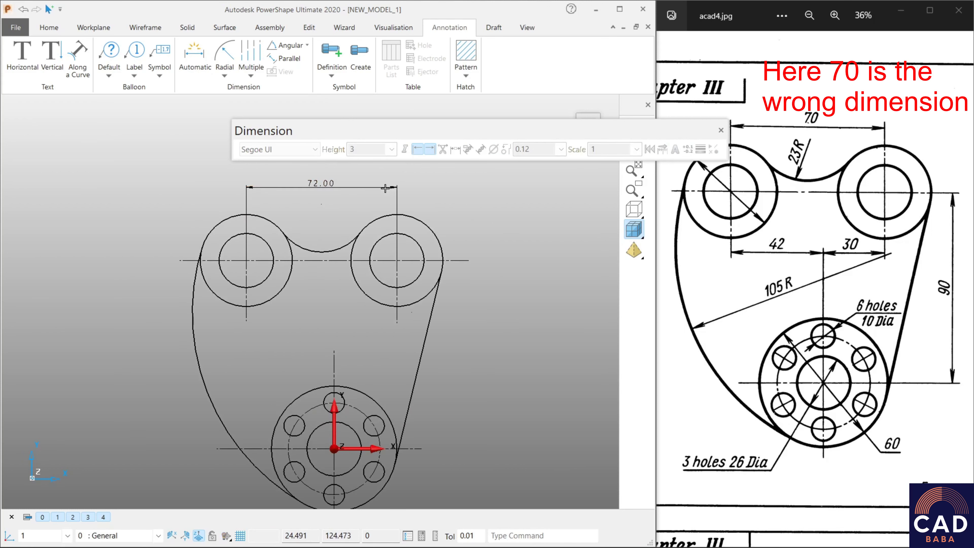
click(387, 189)
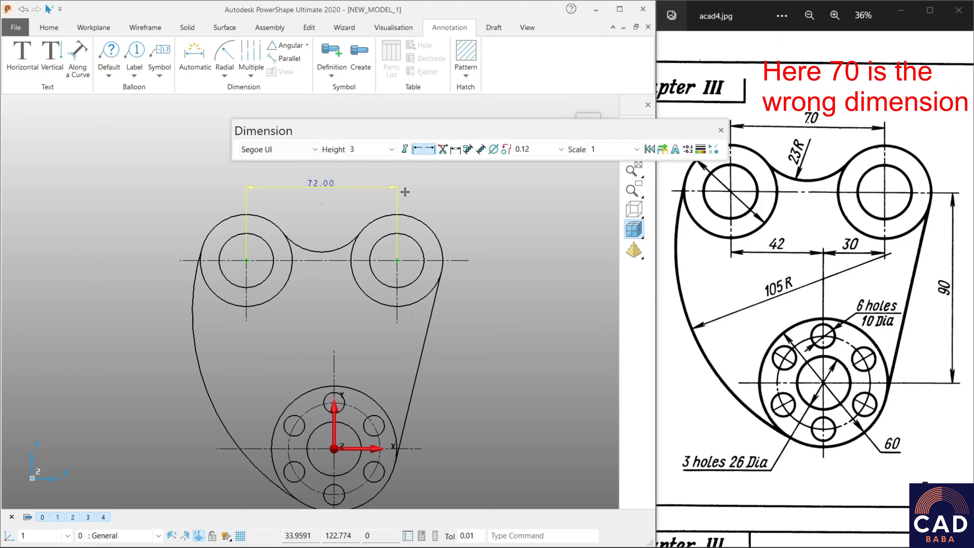
Give the 72.00 dimension arrow marks and text height 5.
click(717, 151)
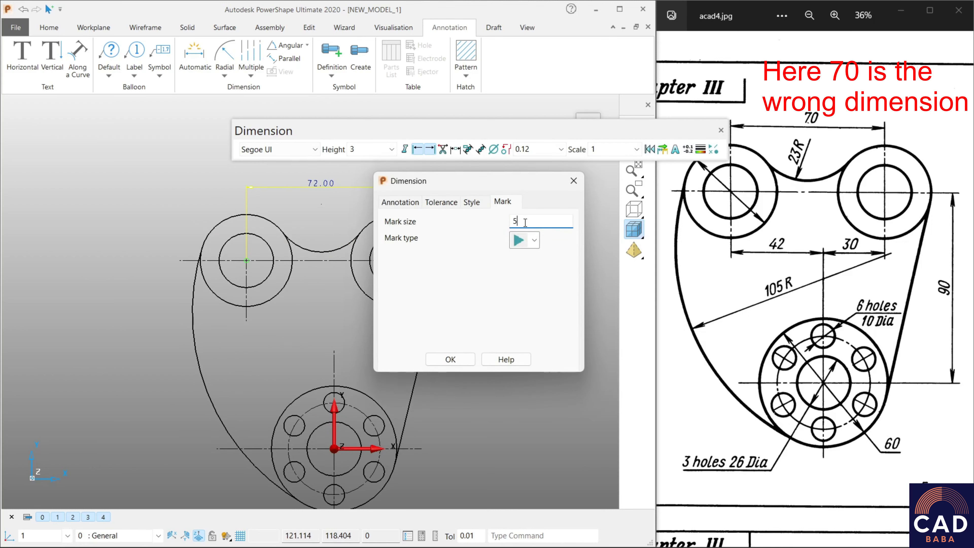
click(450, 359)
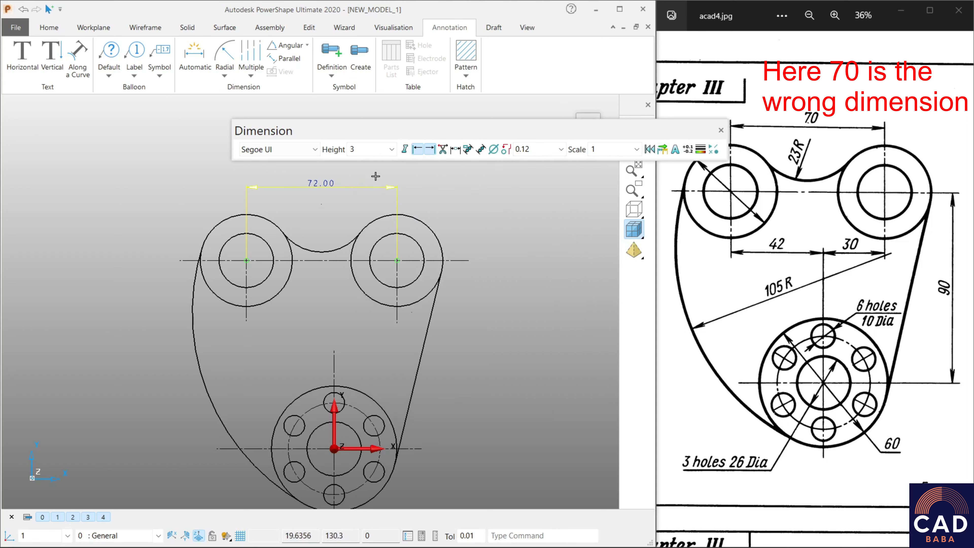
double_click(361, 151)
text(5)
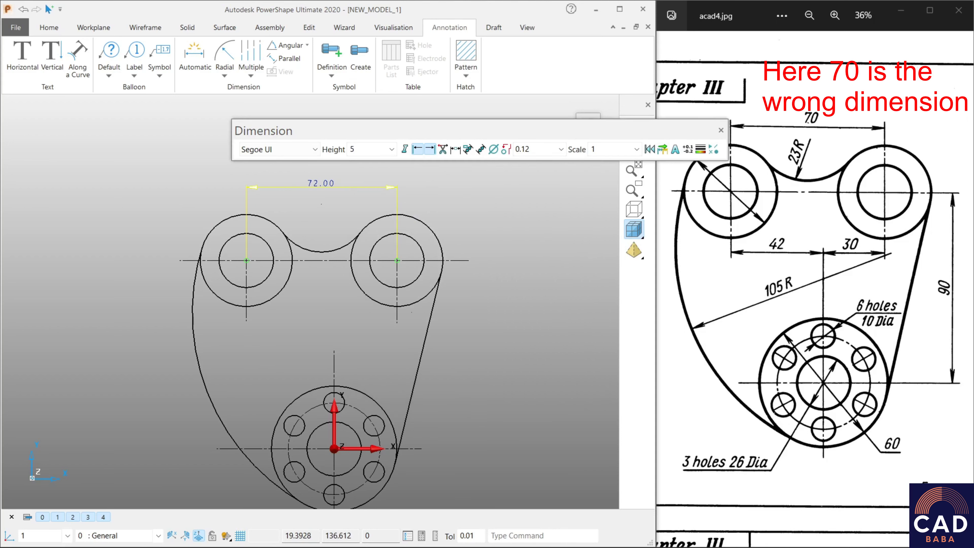
click(721, 130)
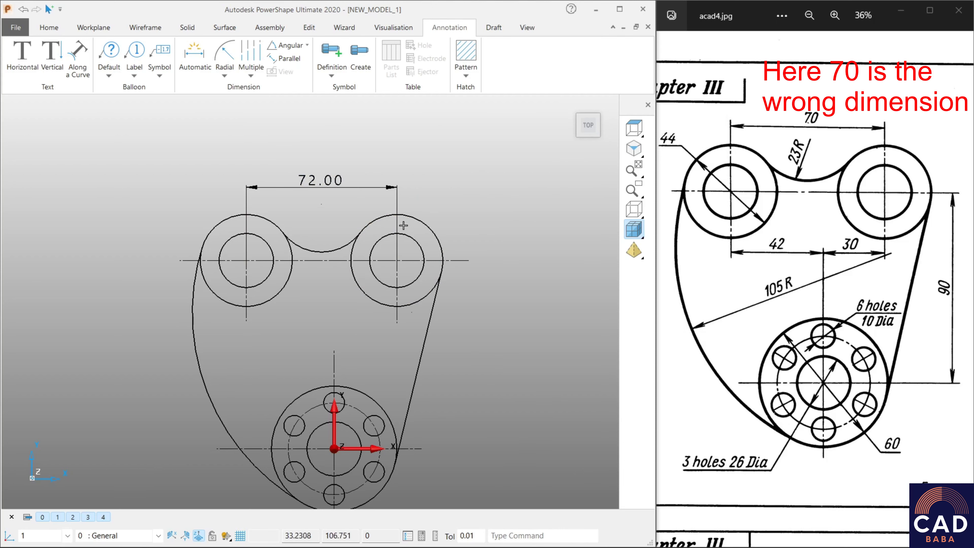
Set text height 5 and arrow mark size as defaults for new dimensions.
click(194, 57)
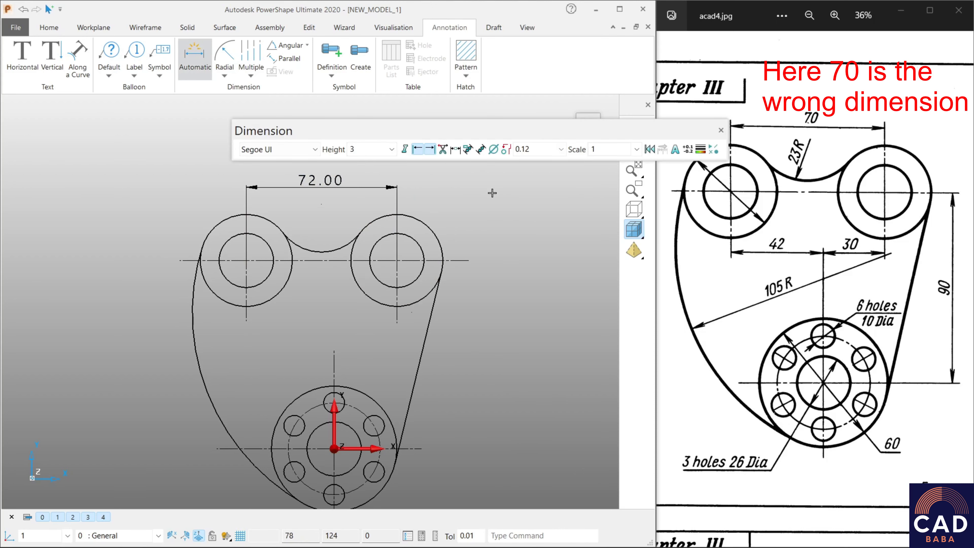
double_click(356, 151)
text(5)
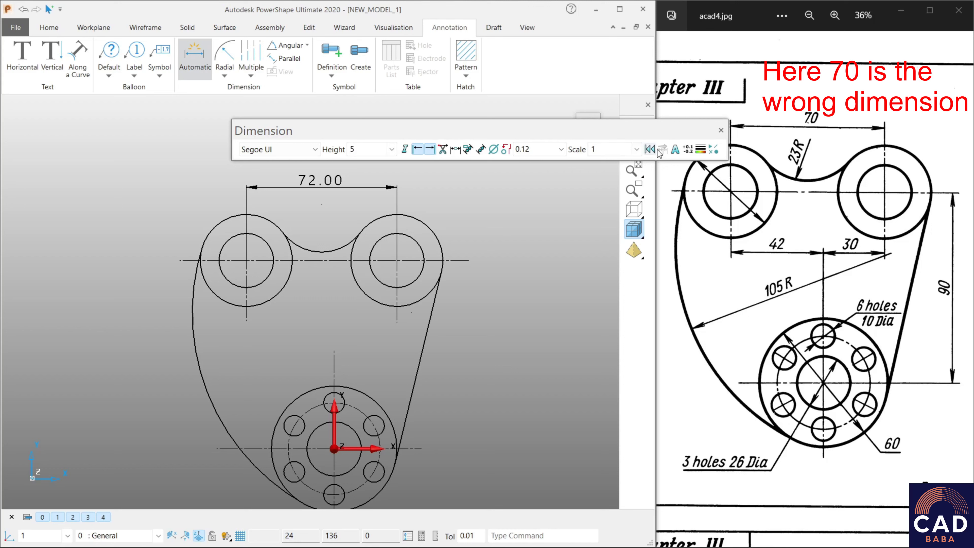
click(716, 149)
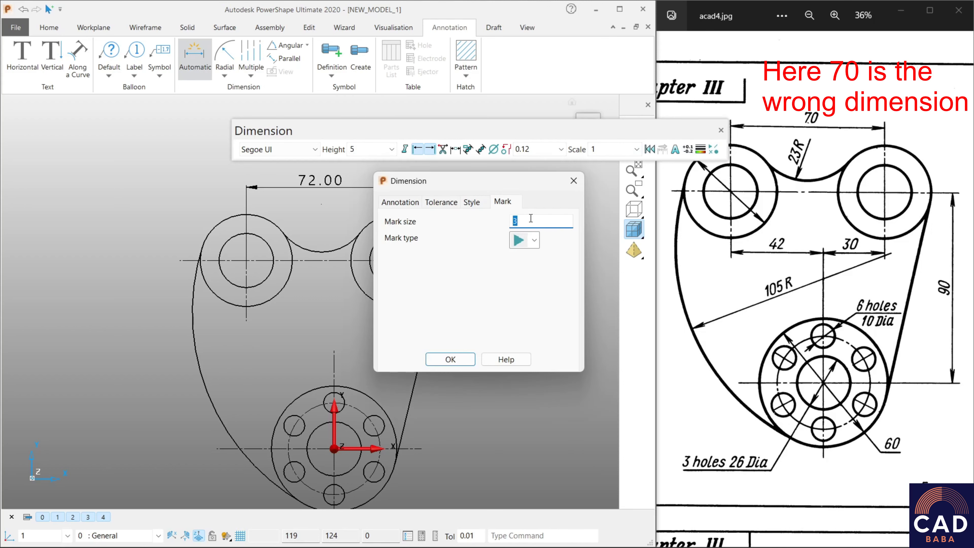
click(460, 366)
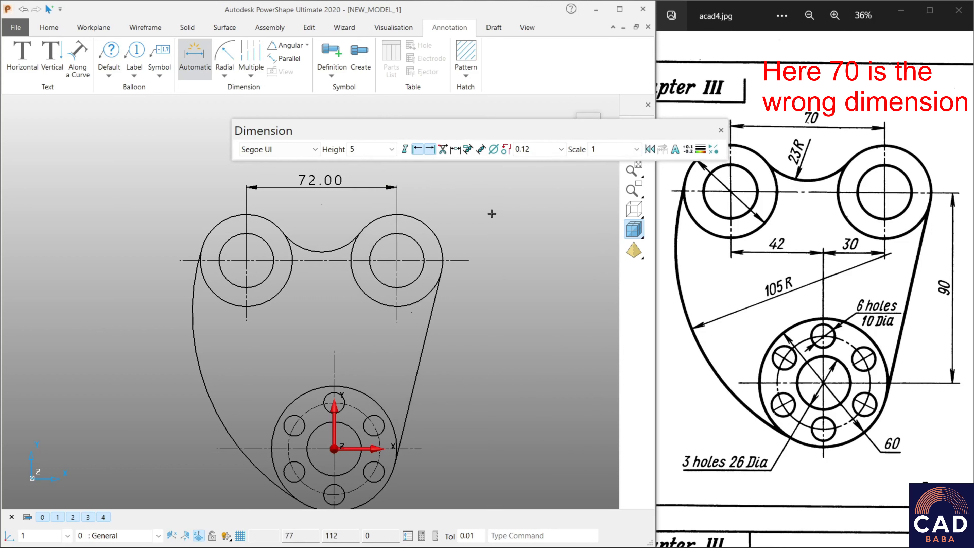
drag(498, 133, 364, 118)
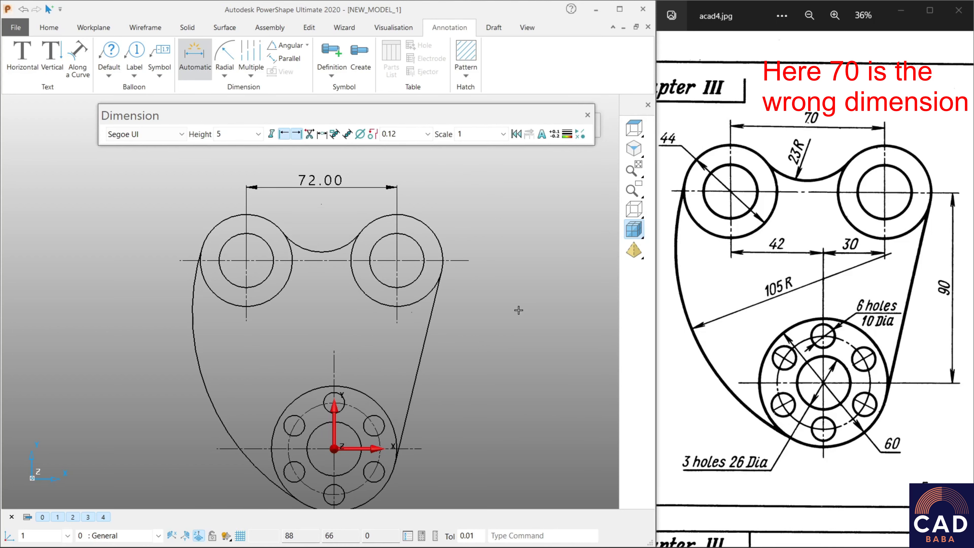
Add a vertical 90.00 dimension from the right circle's centre down to the origin.
scroll(518, 311, down, 2)
scroll(514, 315, down, 2)
scroll(498, 310, down, 1)
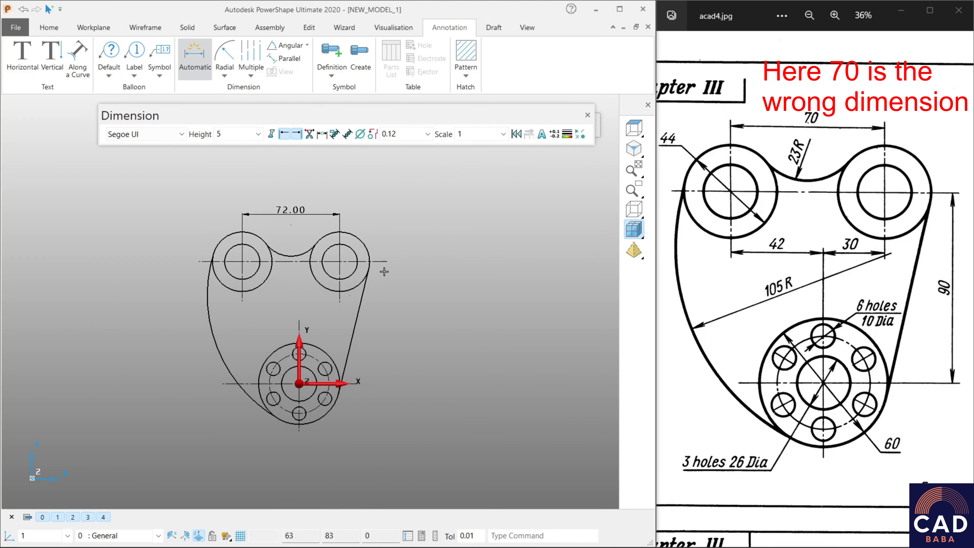
click(339, 262)
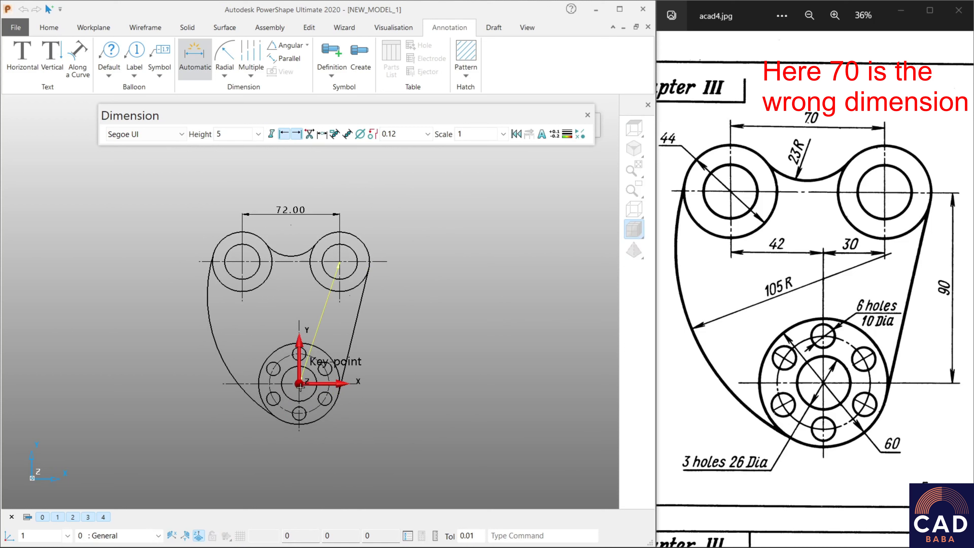
click(300, 384)
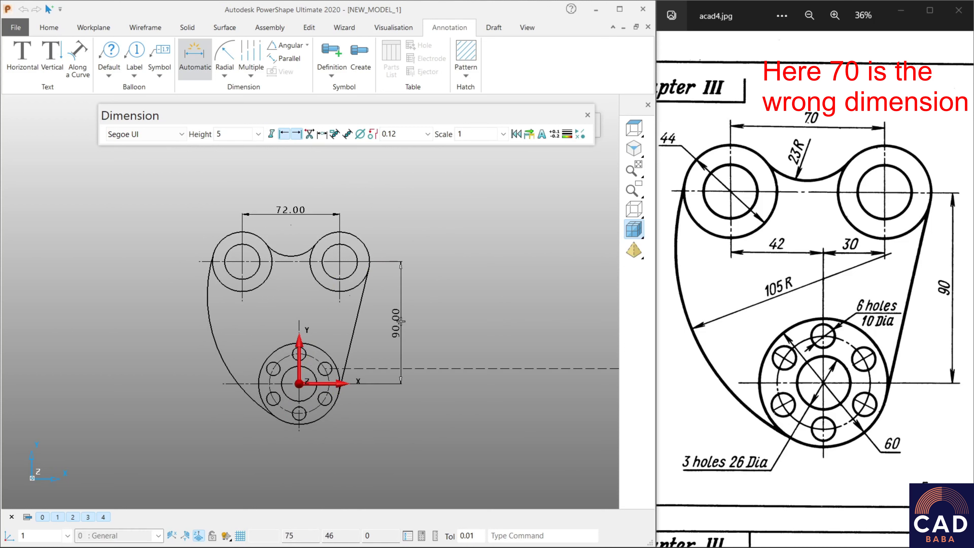
click(401, 321)
Add a horizontal 30.00 dimension between the origin and right circle centrelines, and start the 42.00 one.
scroll(388, 325, up, 1)
scroll(330, 276, up, 2)
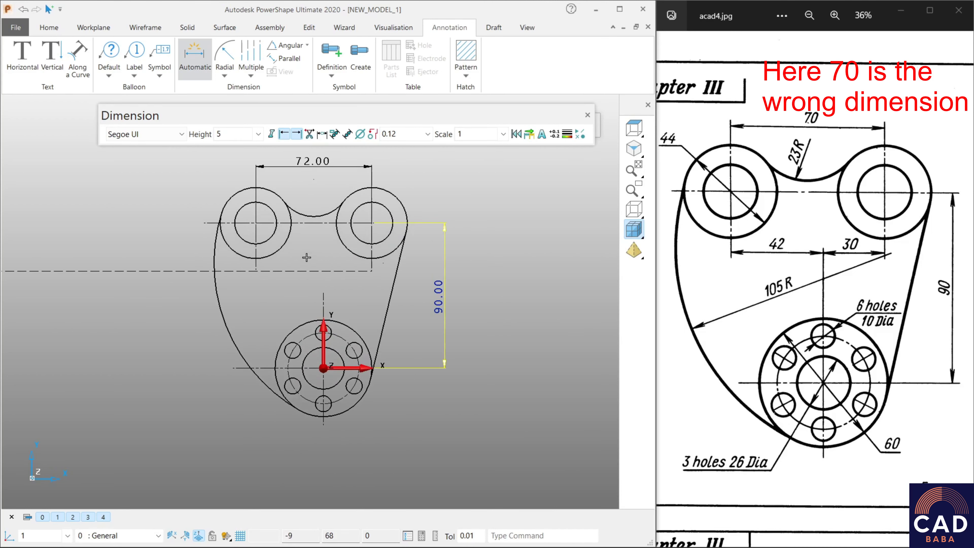
click(326, 292)
click(371, 269)
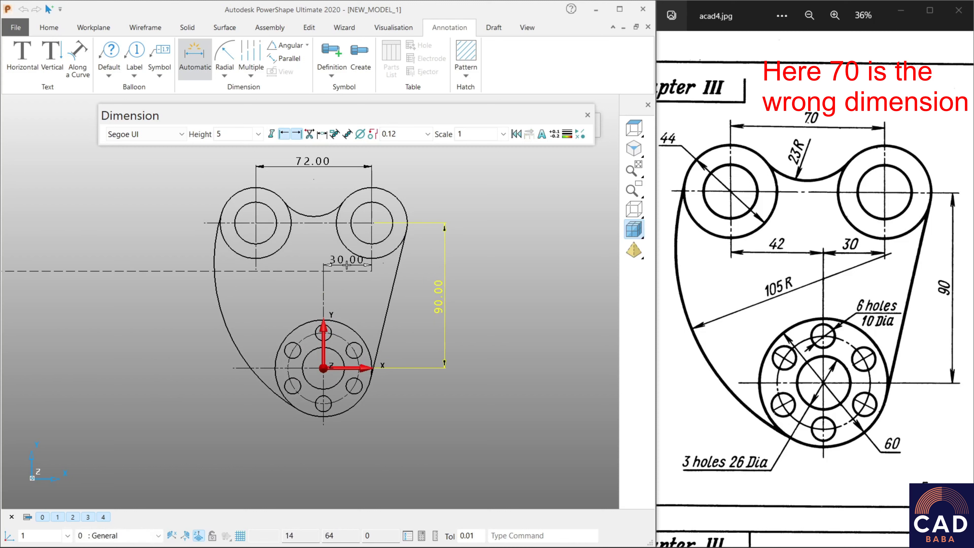
click(344, 270)
click(325, 296)
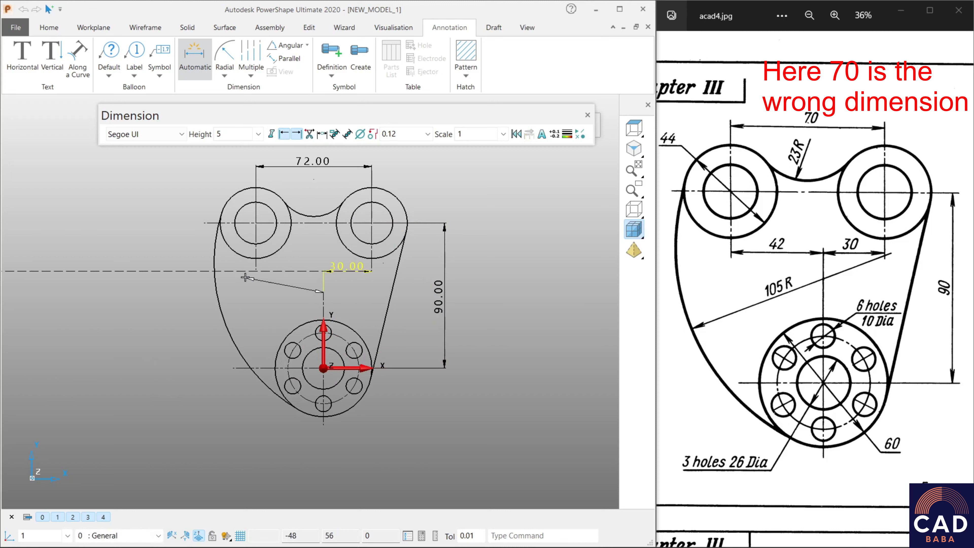
click(257, 270)
Place the 42.00 offset, an R105.00 radius on the left arc and Ø44.00 on the upper-left circle.
click(289, 276)
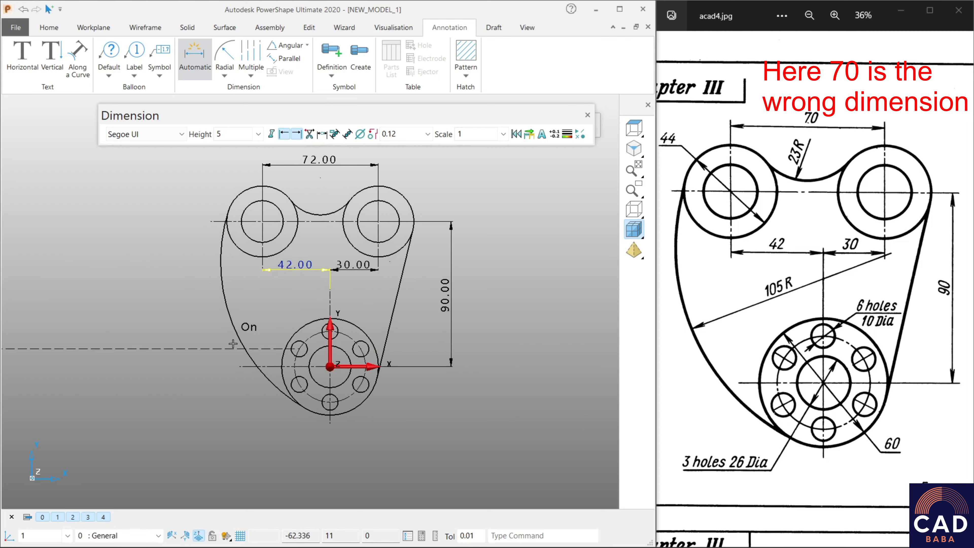
click(237, 334)
click(272, 313)
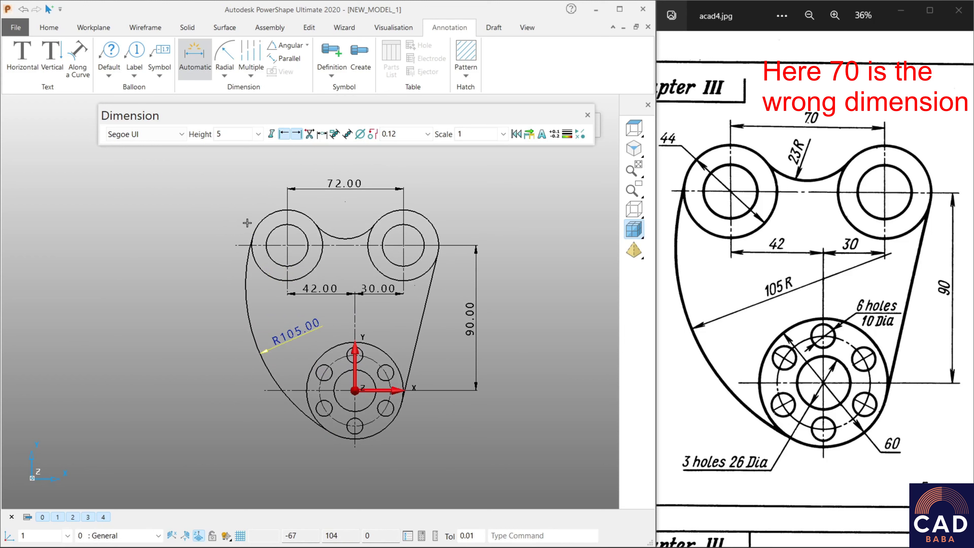
click(254, 225)
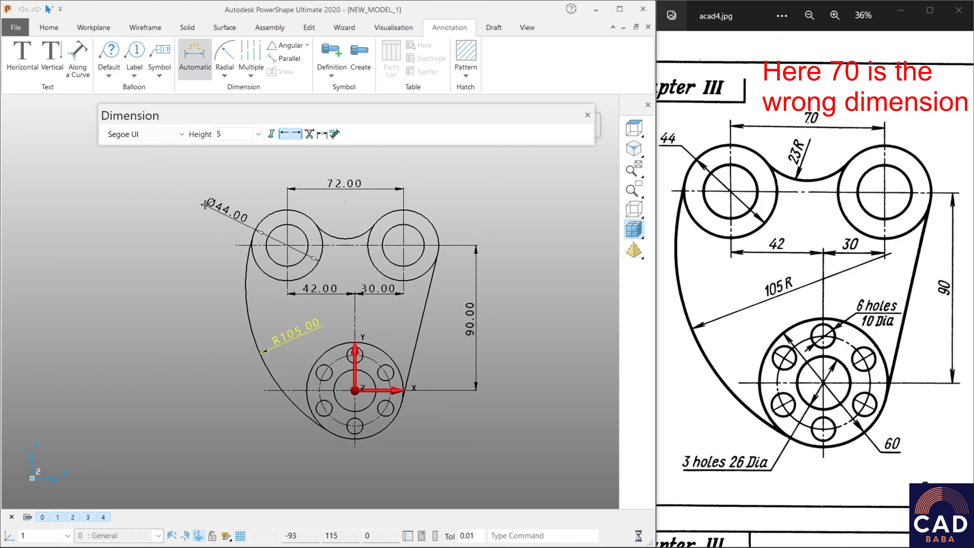
click(205, 205)
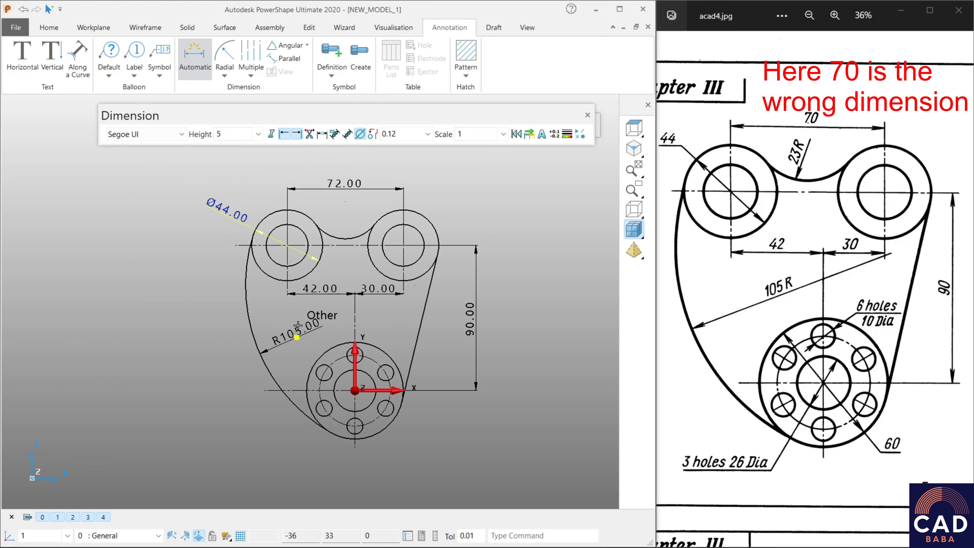
right_click(190, 235)
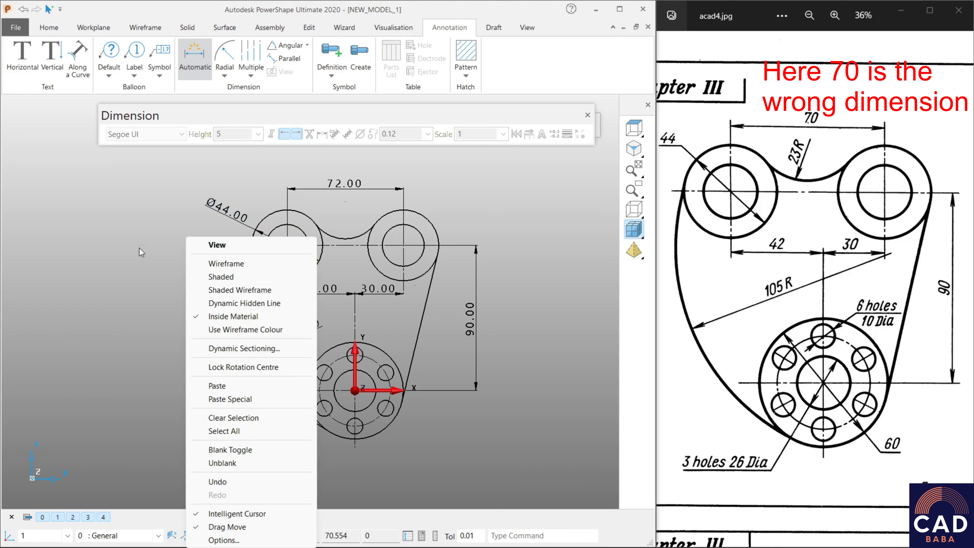
key(Escape)
click(247, 228)
shift+click(293, 332)
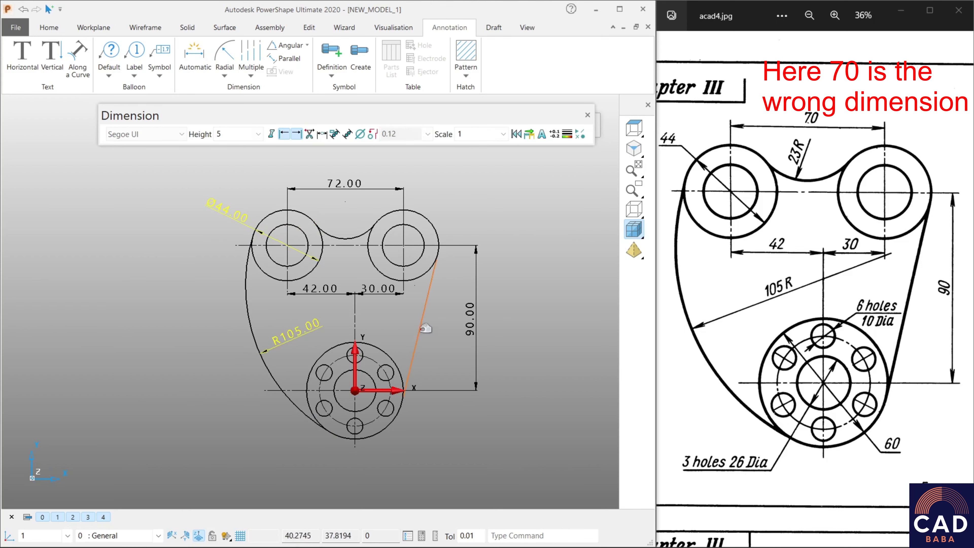
shift+click(468, 329)
shift+click(377, 288)
shift+click(320, 288)
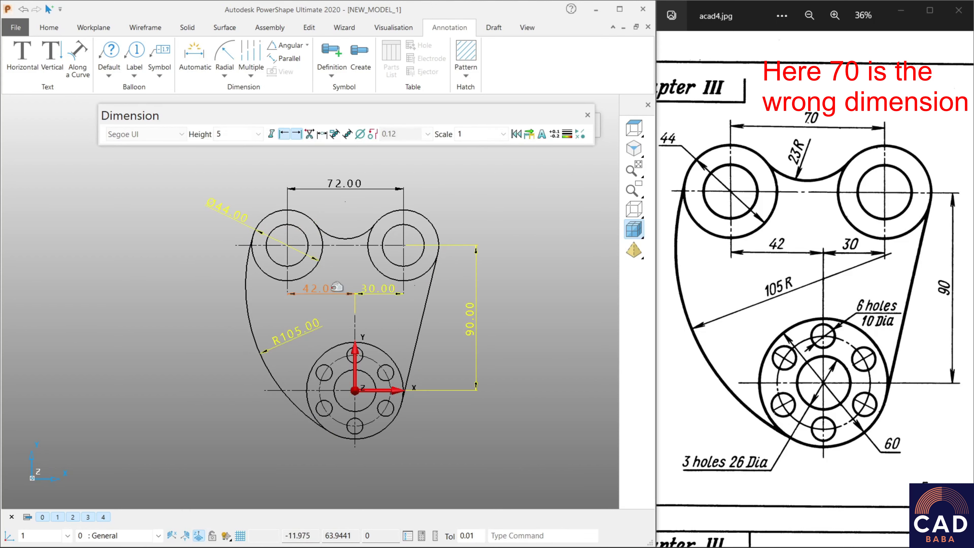
shift+click(348, 185)
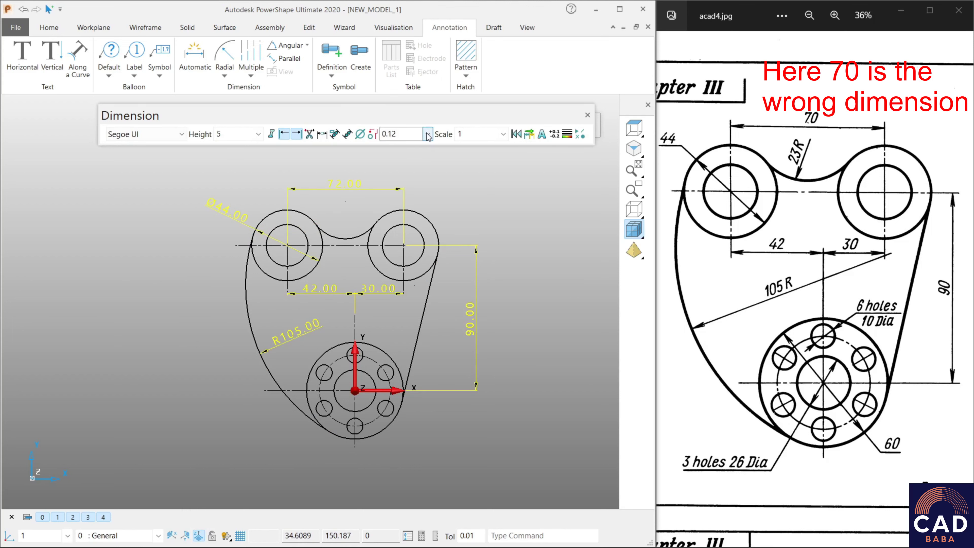
click(428, 135)
click(393, 90)
click(511, 244)
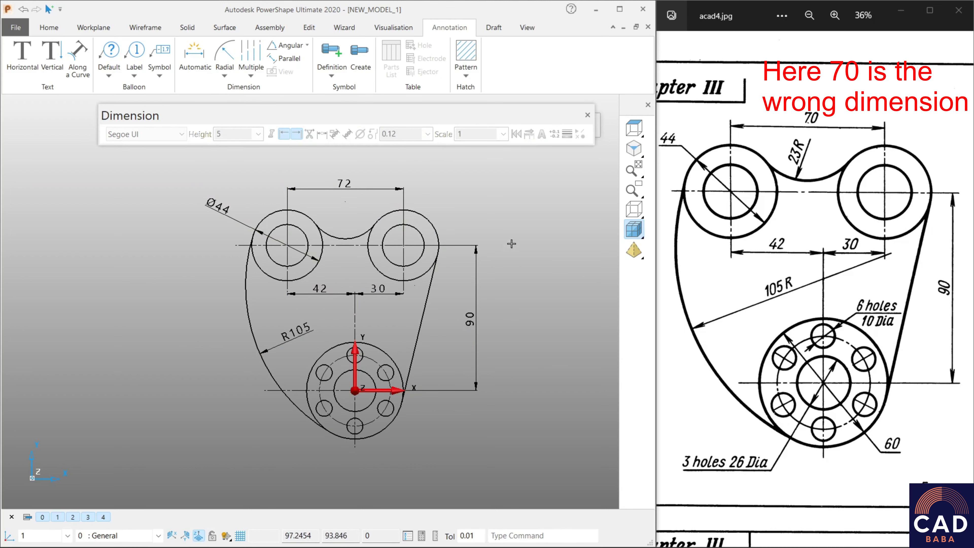
shift+middle_drag(499, 318, 485, 309)
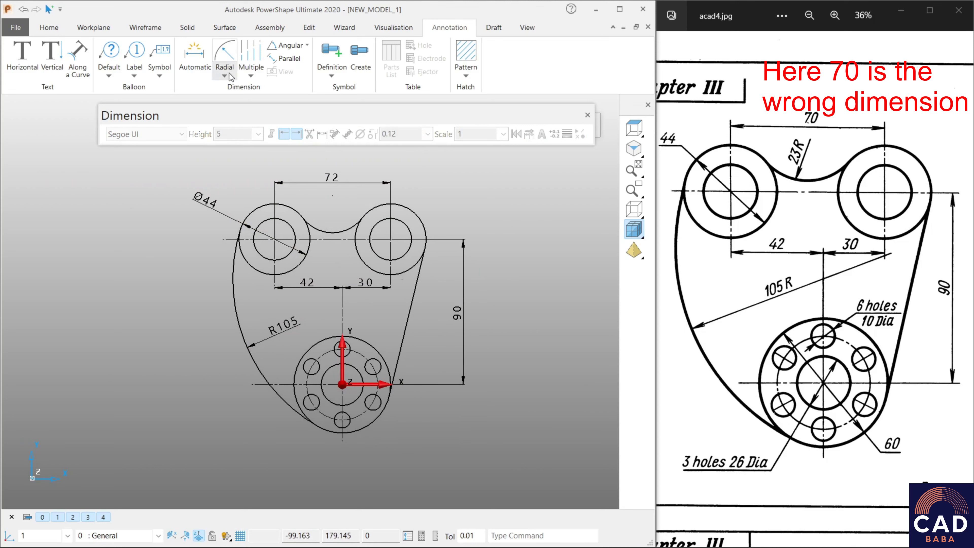
Add diameter dimensions Ø60.00 to the dashed pitch circle and Ø26.00 to the central hole.
click(229, 58)
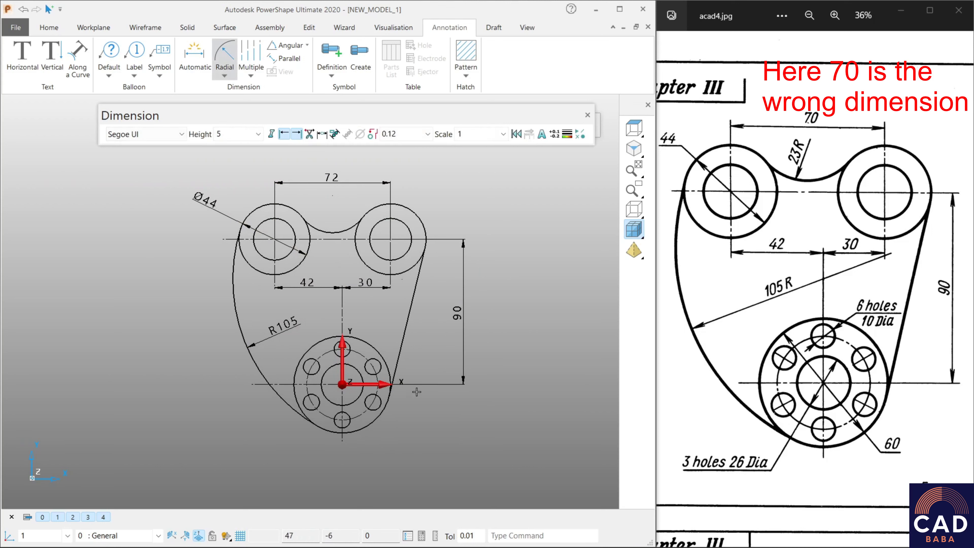
click(225, 76)
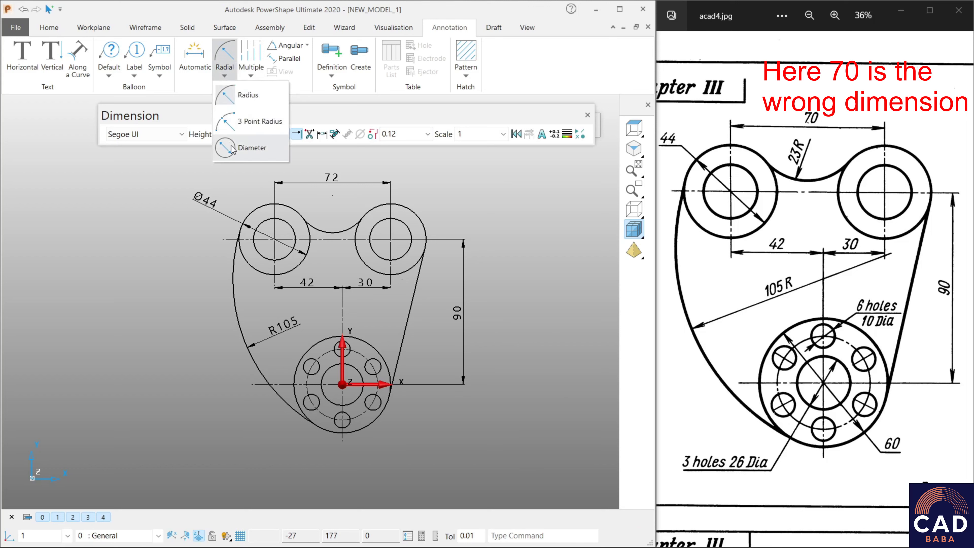
click(232, 149)
shift+middle_drag(406, 399, 384, 361)
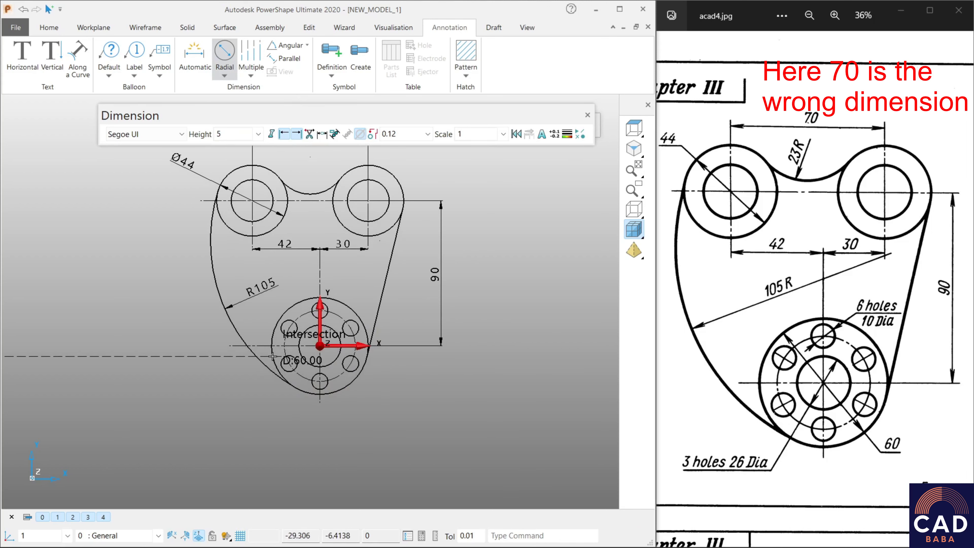
click(285, 340)
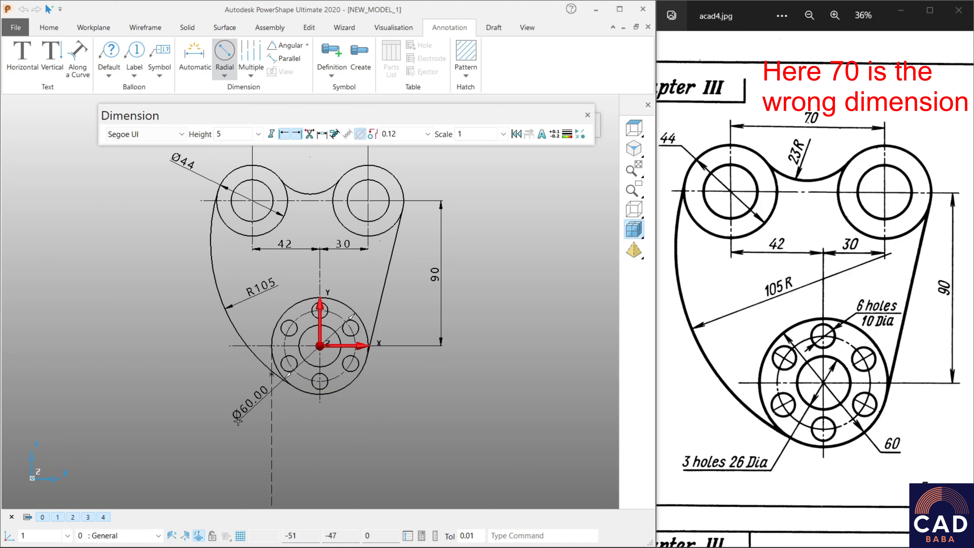
click(242, 415)
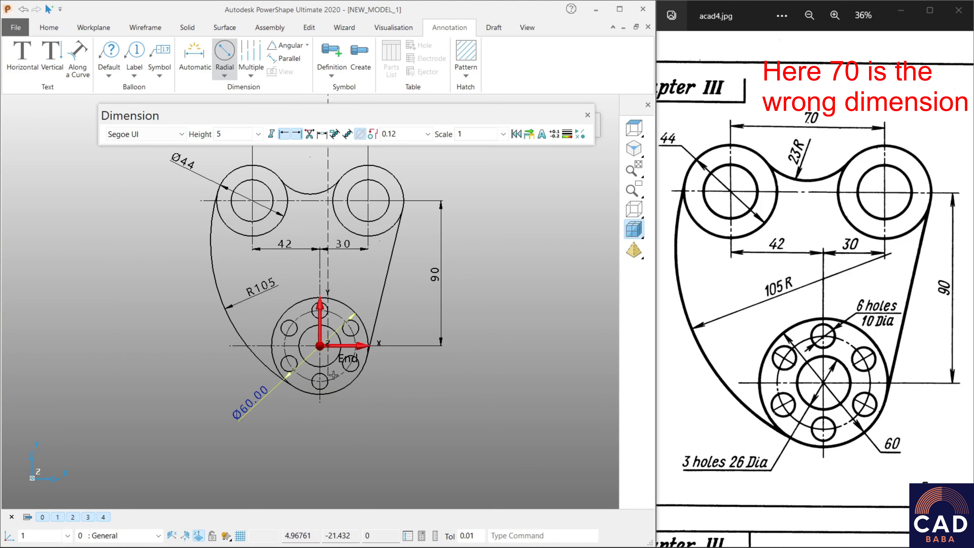
click(335, 358)
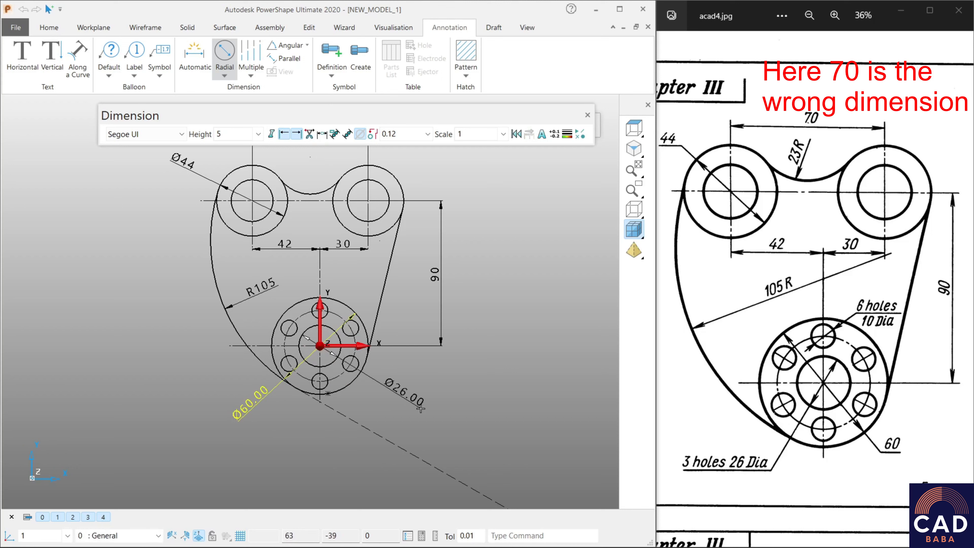
click(381, 424)
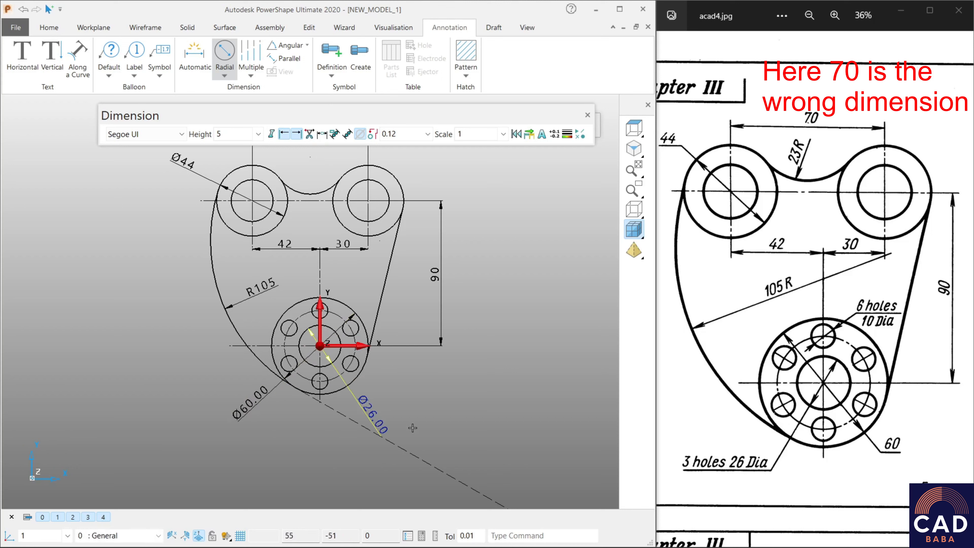
Place a stray Ø46.00 diameter on the top arc, then discard it.
scroll(463, 355, up, 3)
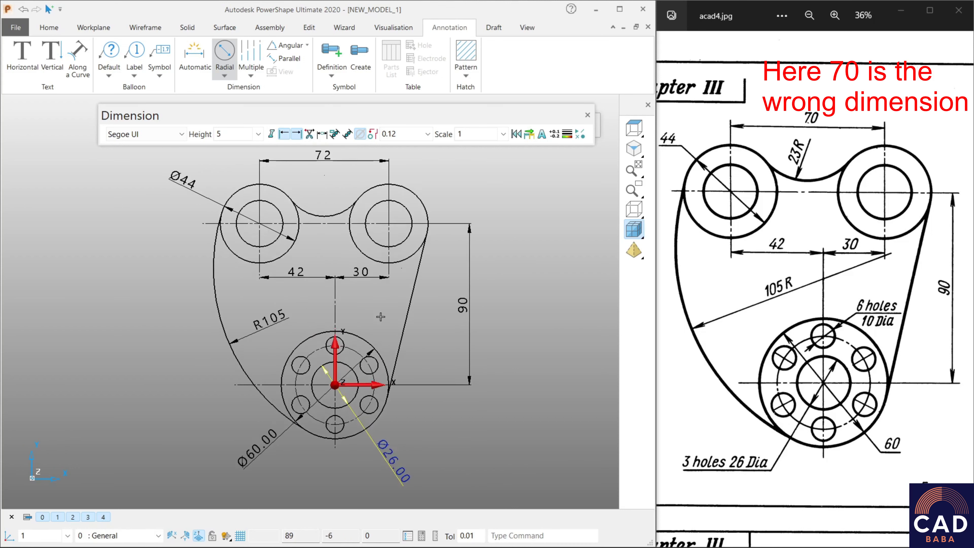
click(305, 202)
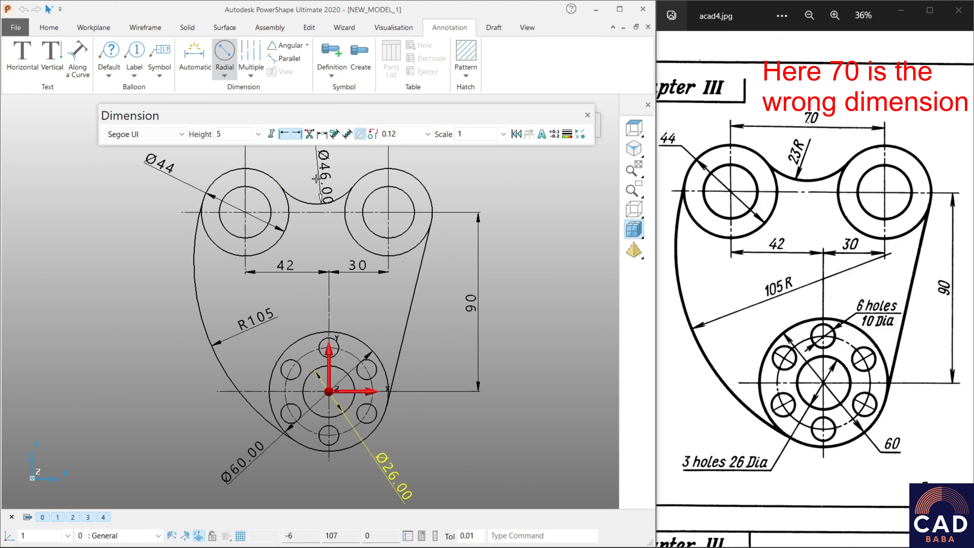
scroll(313, 179, down, 1)
shift+middle_drag(314, 179, 315, 262)
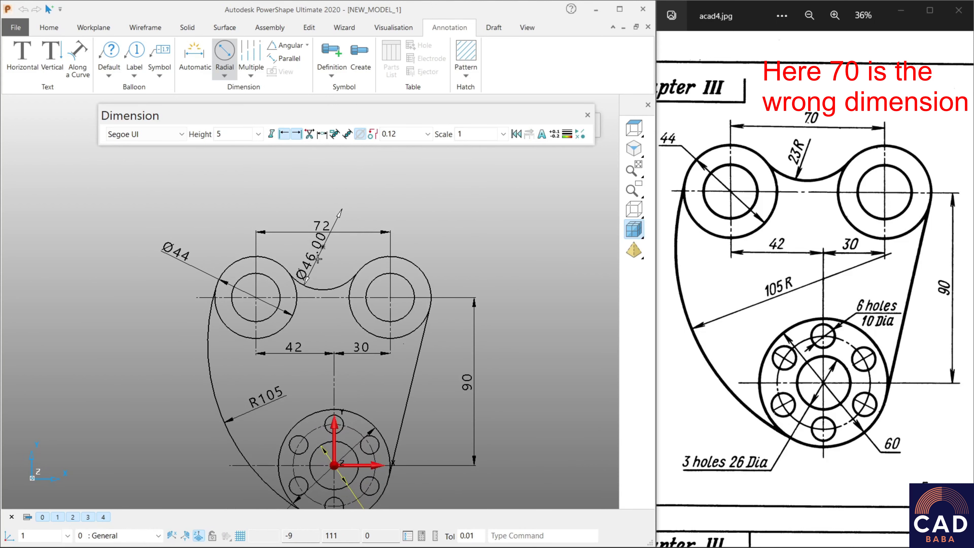
click(316, 262)
scroll(370, 215, up, 3)
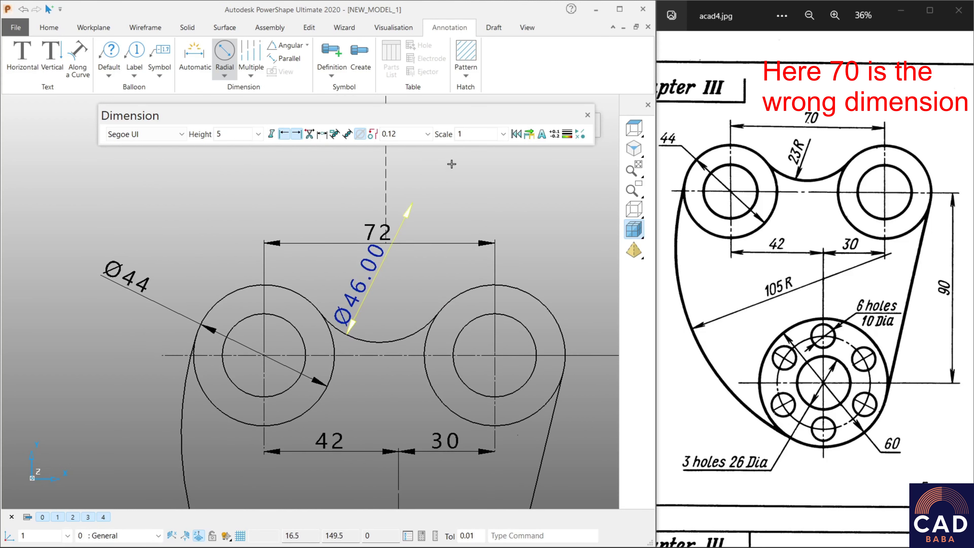
click(359, 140)
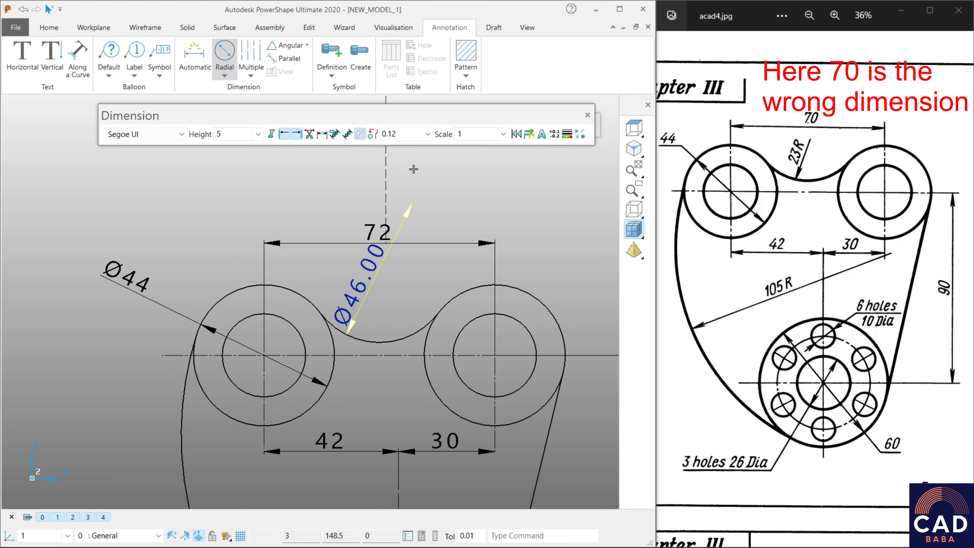
right_click(445, 201)
click(456, 212)
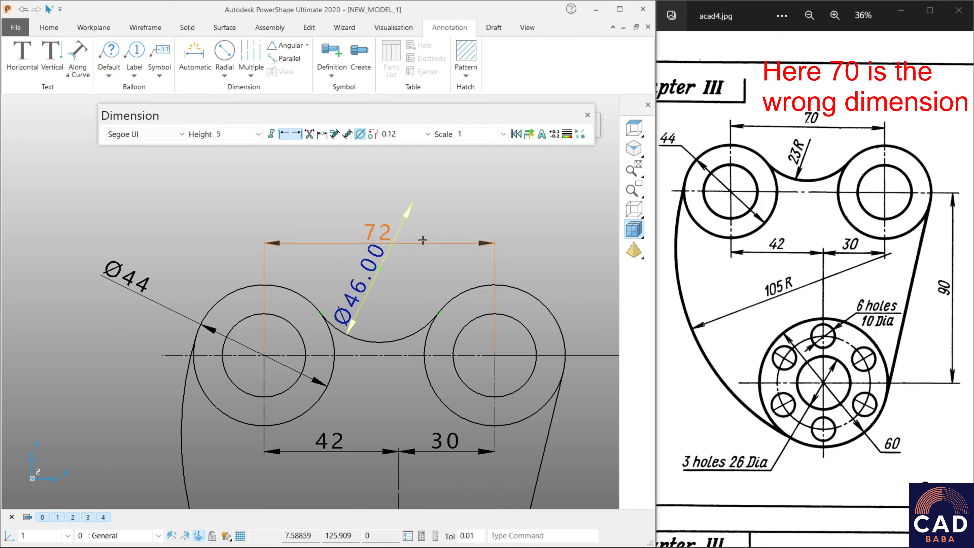
key(Escape)
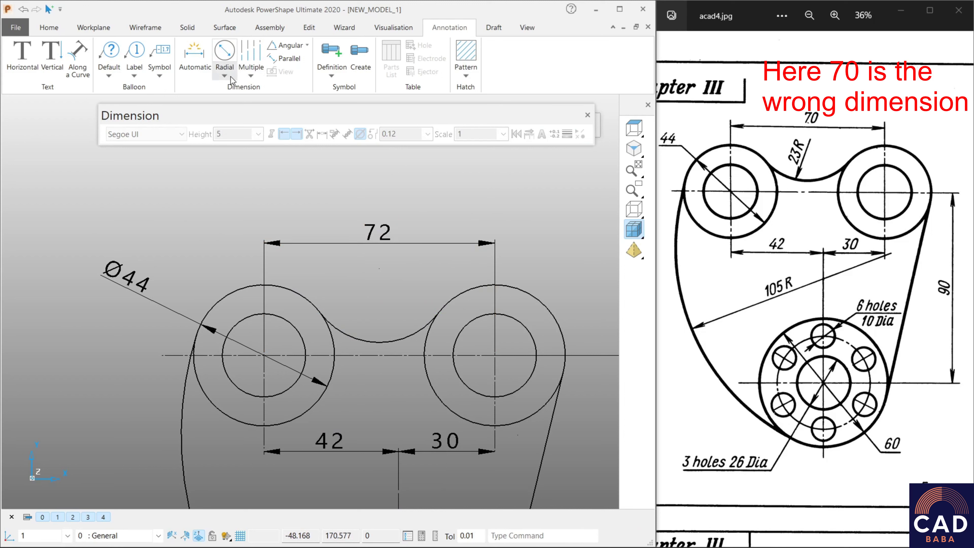
click(225, 76)
Dimension the concave arc between the top bosses as radius R23 with no decimals.
click(245, 103)
click(347, 330)
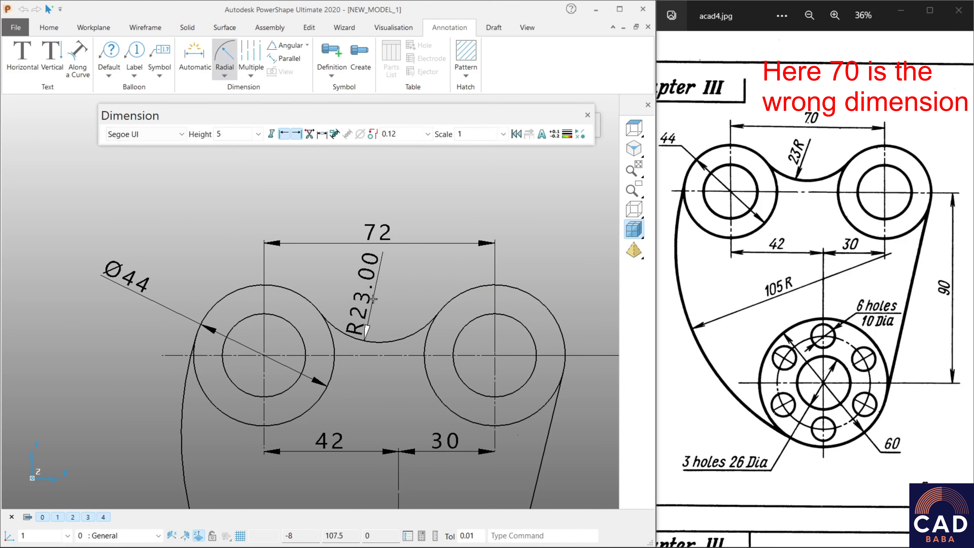
click(372, 303)
click(428, 134)
click(413, 154)
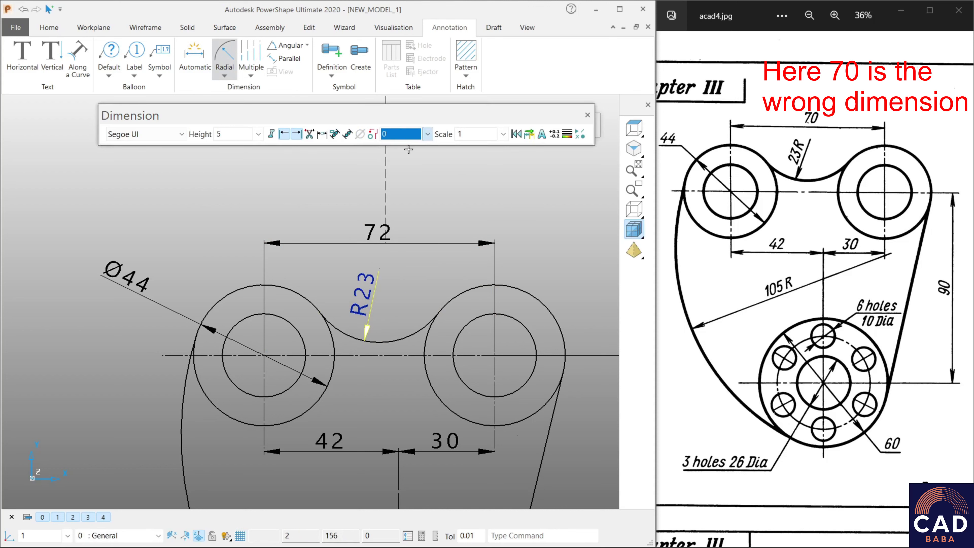
click(484, 211)
scroll(484, 212, down, 3)
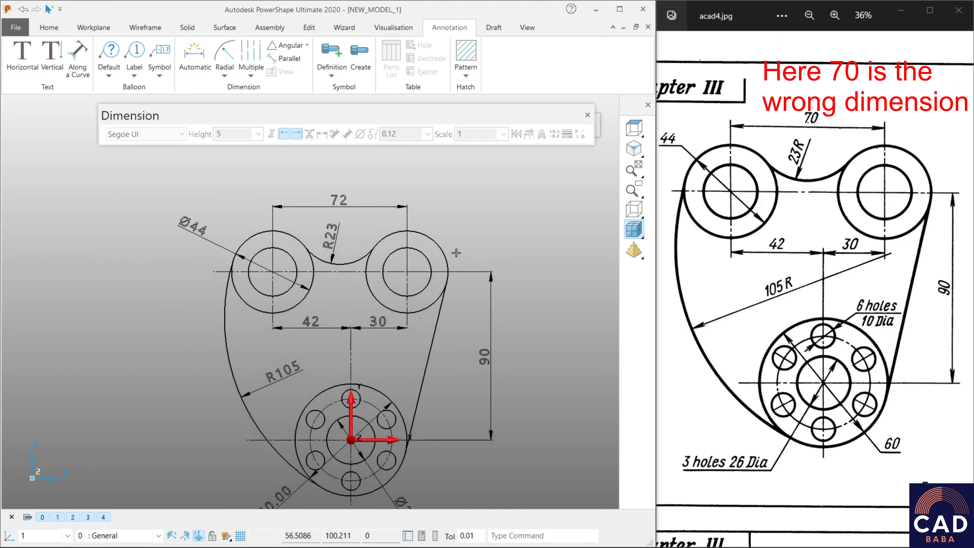
scroll(414, 314, up, 1)
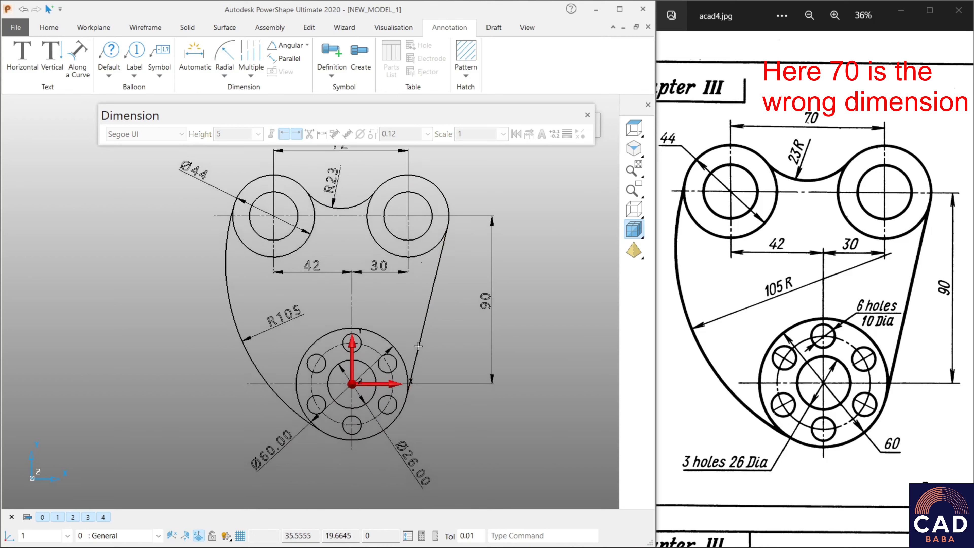
scroll(393, 345, up, 1)
scroll(393, 346, up, 2)
shift+middle_drag(393, 345, 289, 223)
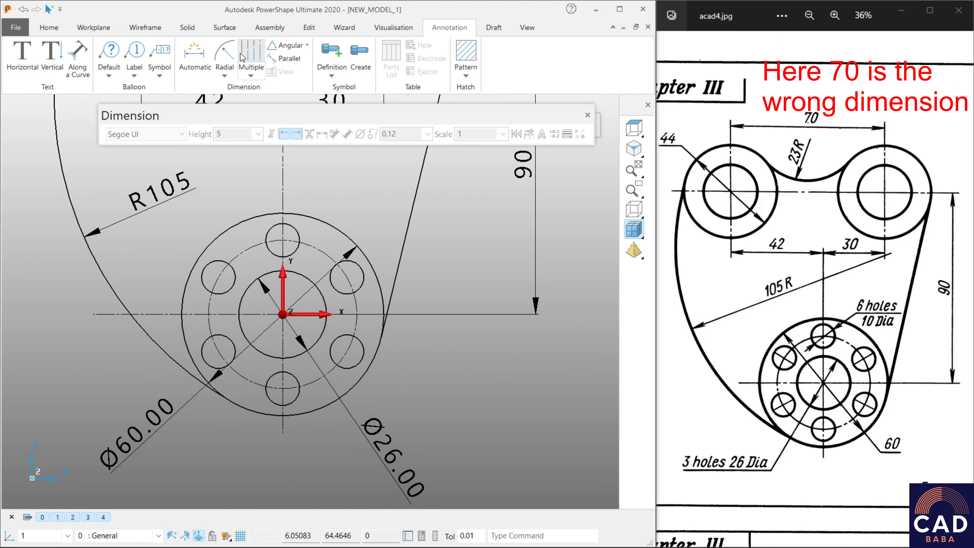
Add a Ø10.00 diameter dimension to a lower-right small hole.
click(231, 78)
click(252, 148)
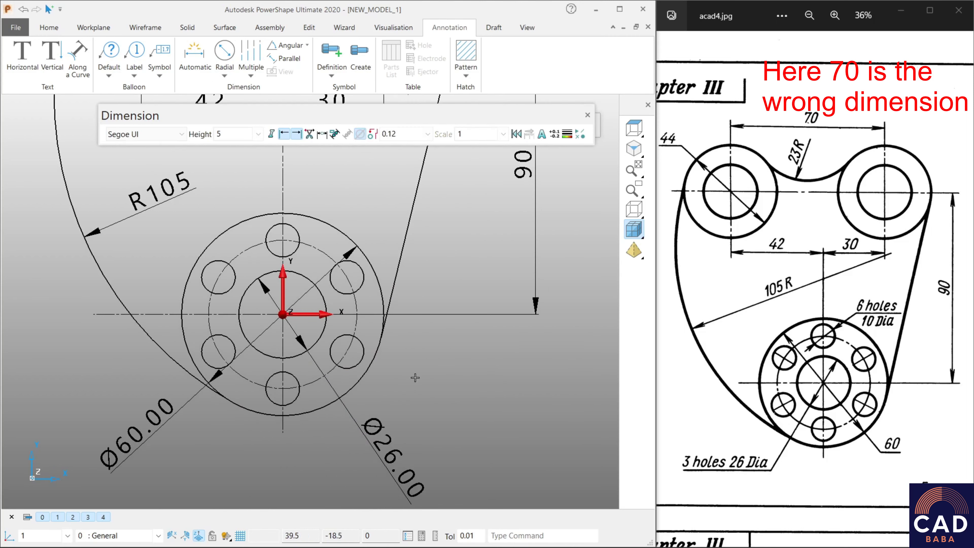
click(363, 348)
click(490, 417)
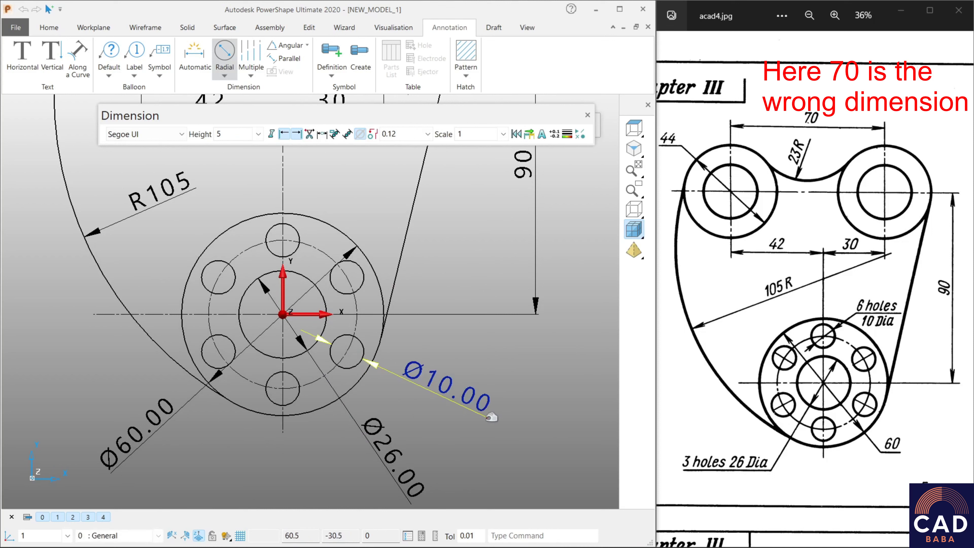
shift+middle_drag(494, 389, 468, 312)
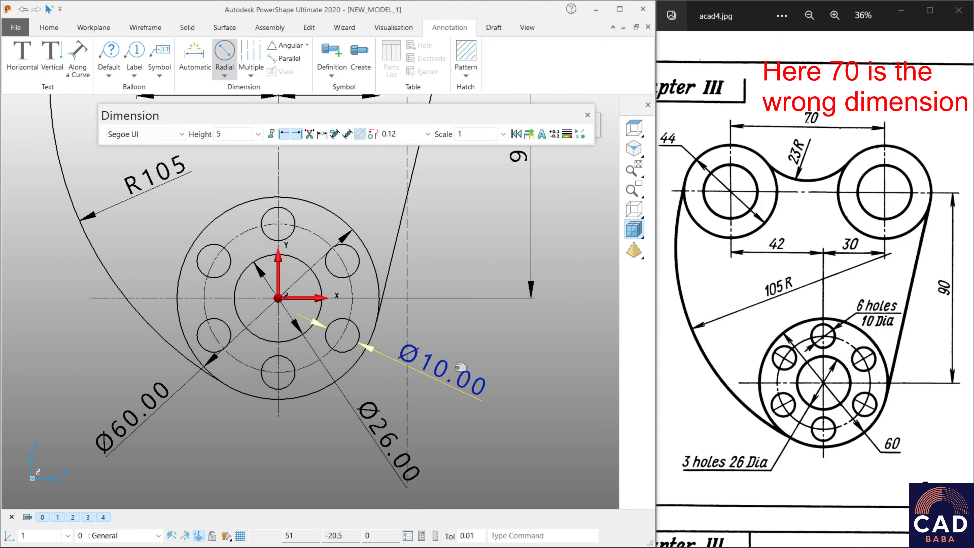
Prefix the hole label with '6holes', drop its decimals, and move it down-right.
click(542, 135)
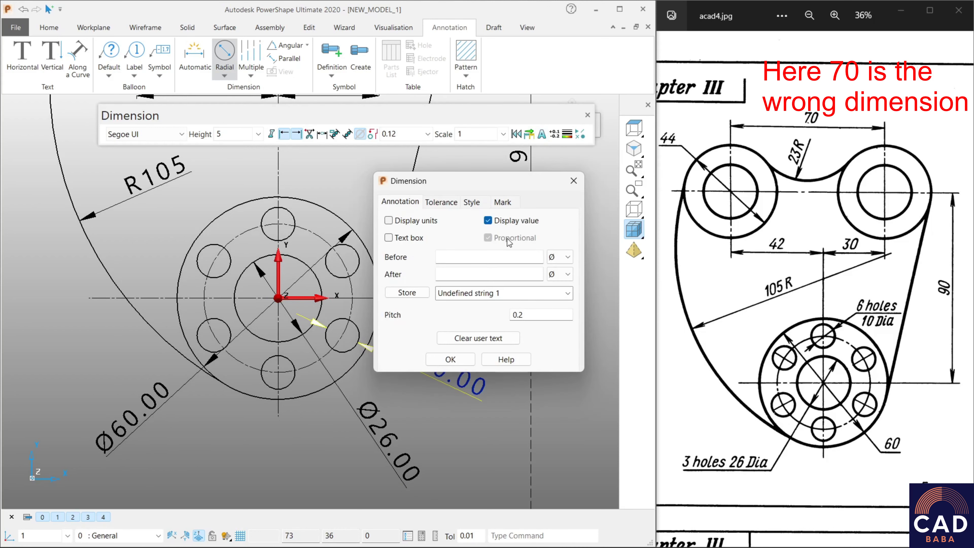
drag(523, 179, 291, 158)
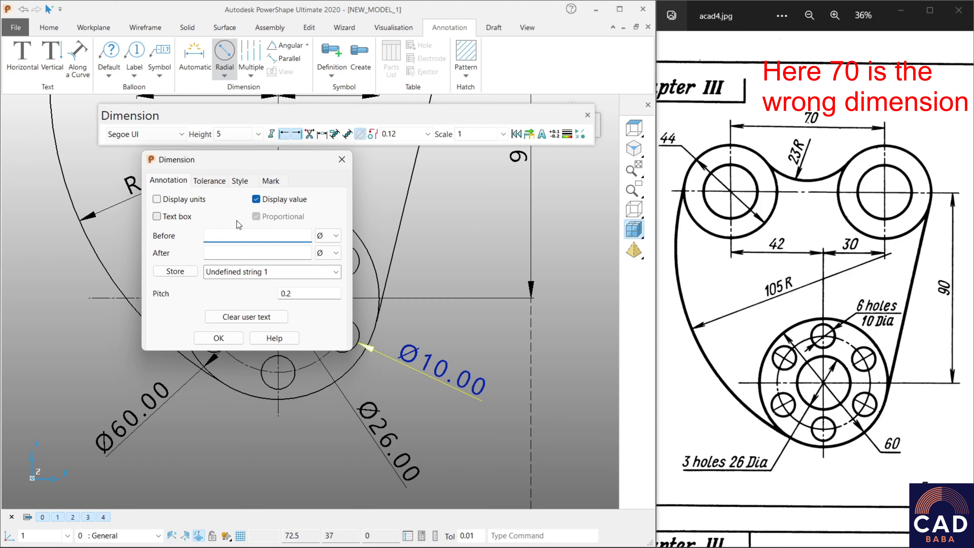
text(6ho)
text(les)
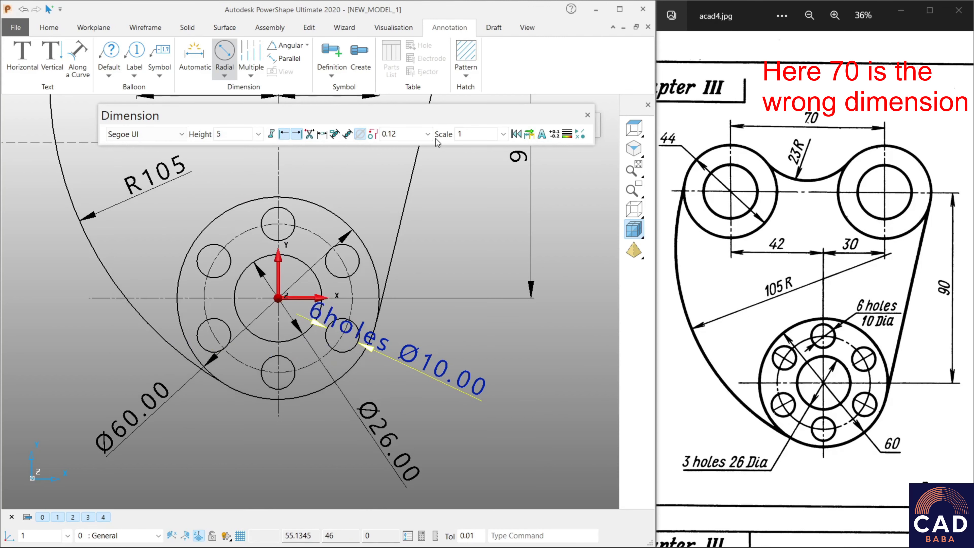
click(428, 134)
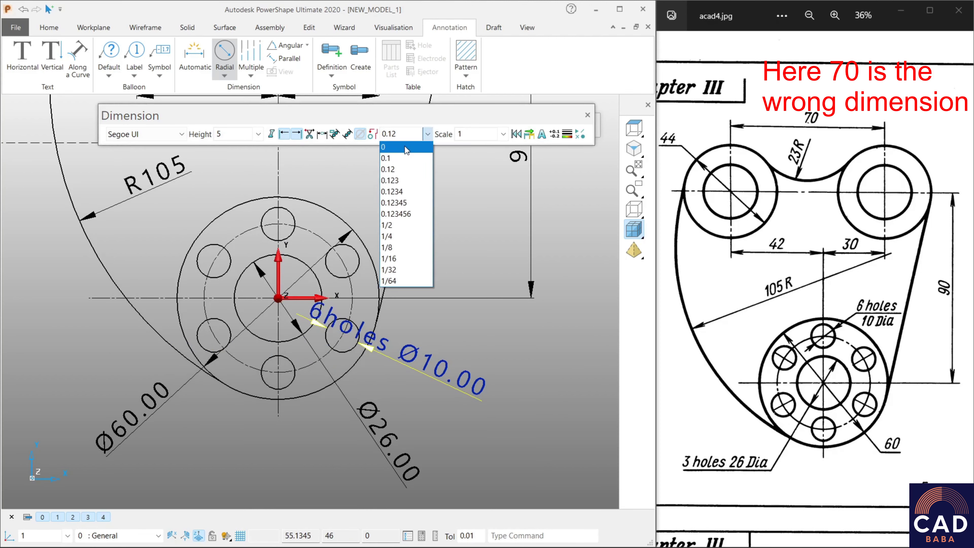
click(398, 148)
right_click(456, 233)
click(441, 361)
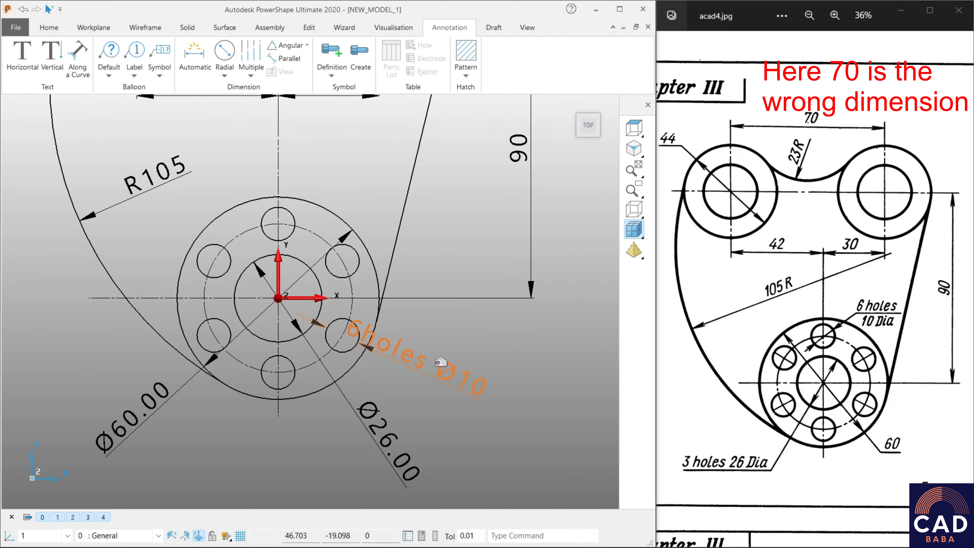
drag(415, 361, 518, 423)
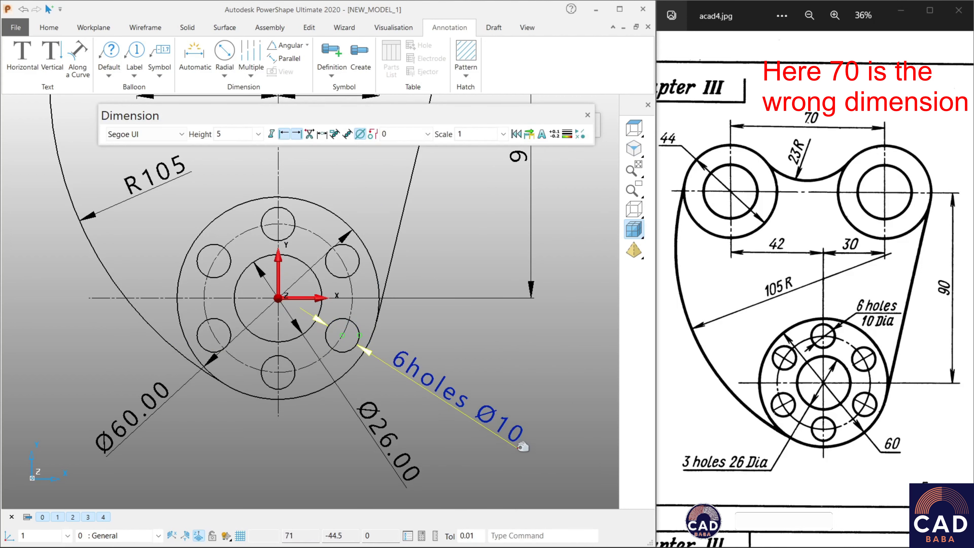
scroll(463, 290, down, 2)
Close the floating Dimension toolbar and zoom in on the dimensioned plate drawing.
scroll(453, 319, down, 2)
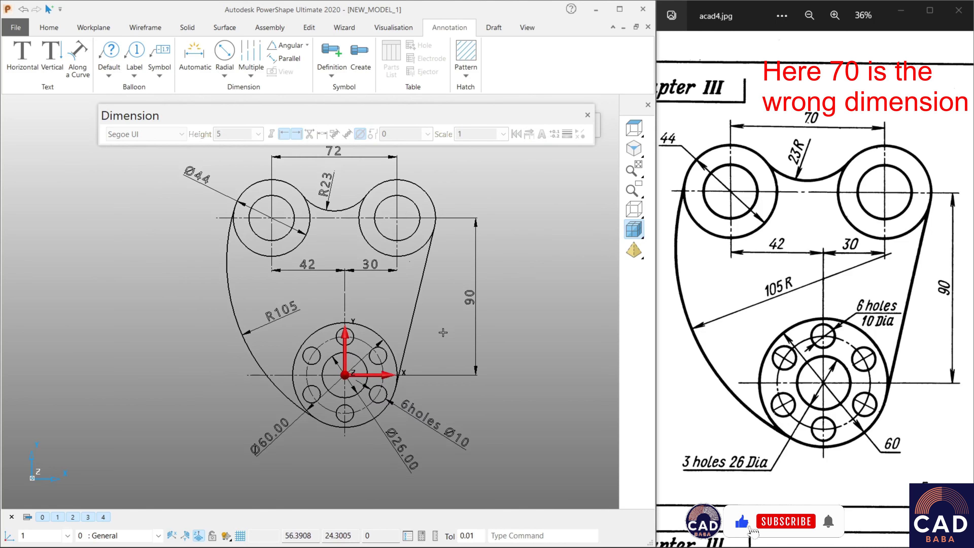
scroll(441, 344, down, 1)
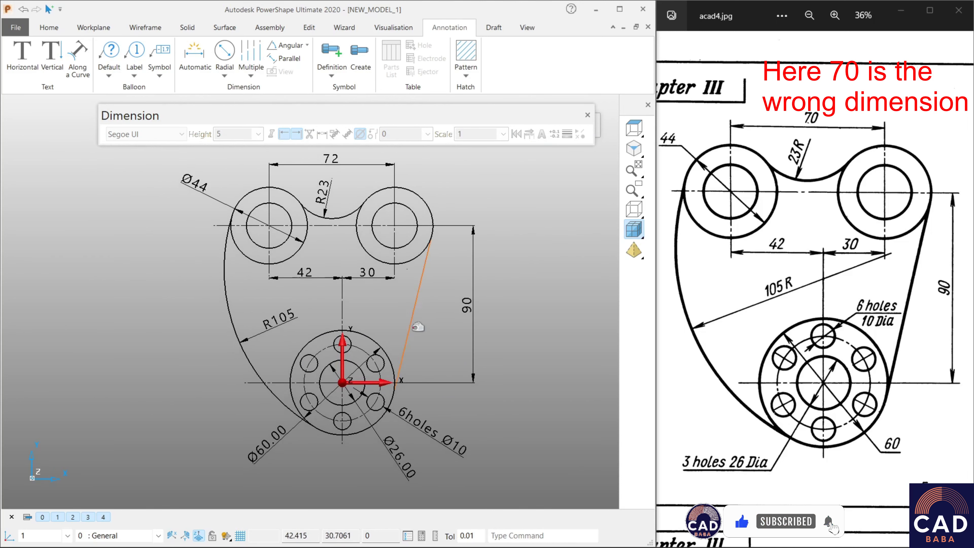
click(588, 114)
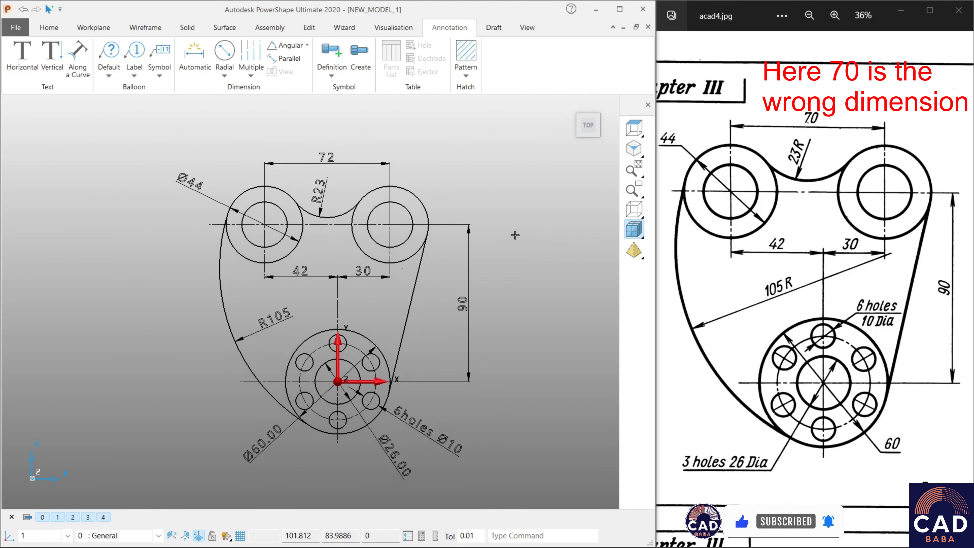
scroll(458, 224, up, 1)
scroll(483, 215, up, 1)
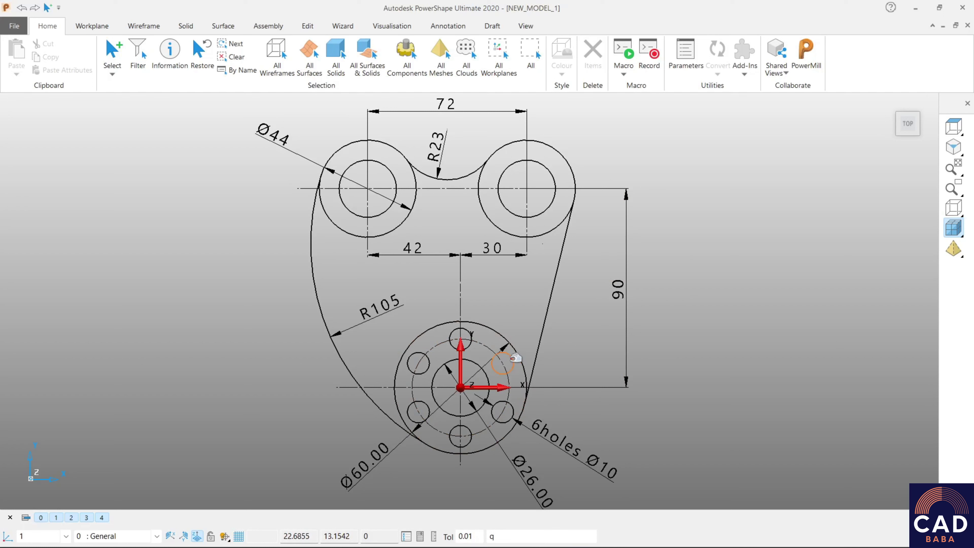
Select the flange's bolt holes, its overlapping arc, and the Ø60 and Ø26 circles.
click(514, 359)
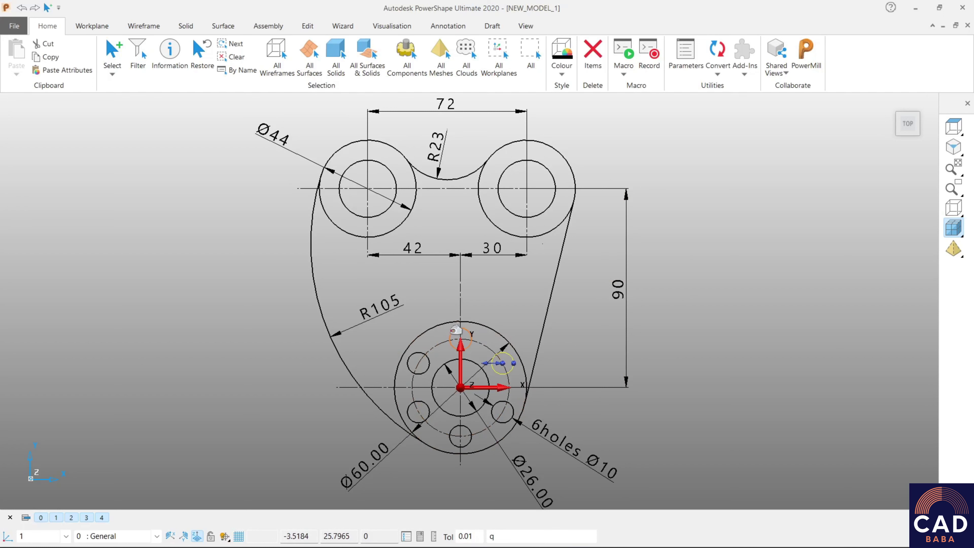
shift+click(451, 337)
shift+click(425, 354)
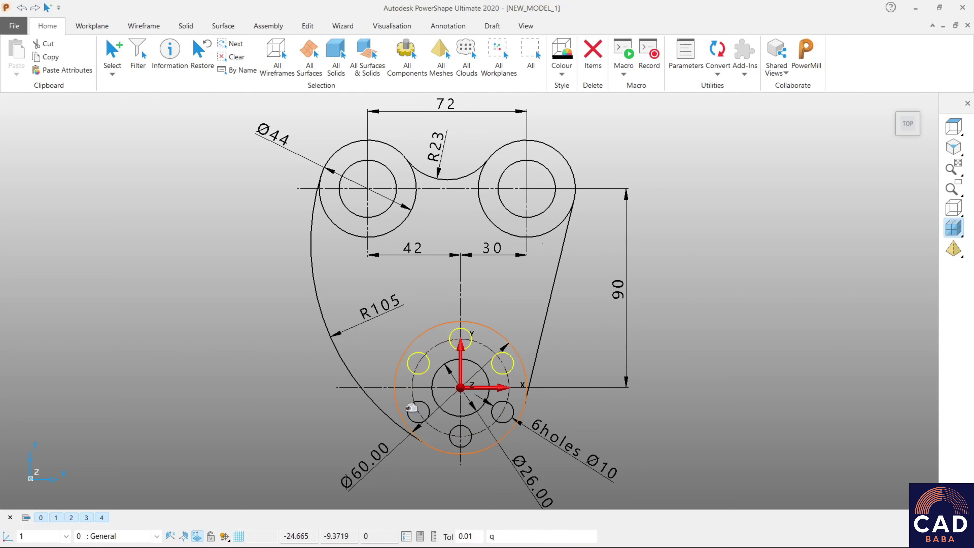
shift+click(401, 409)
shift+click(457, 445)
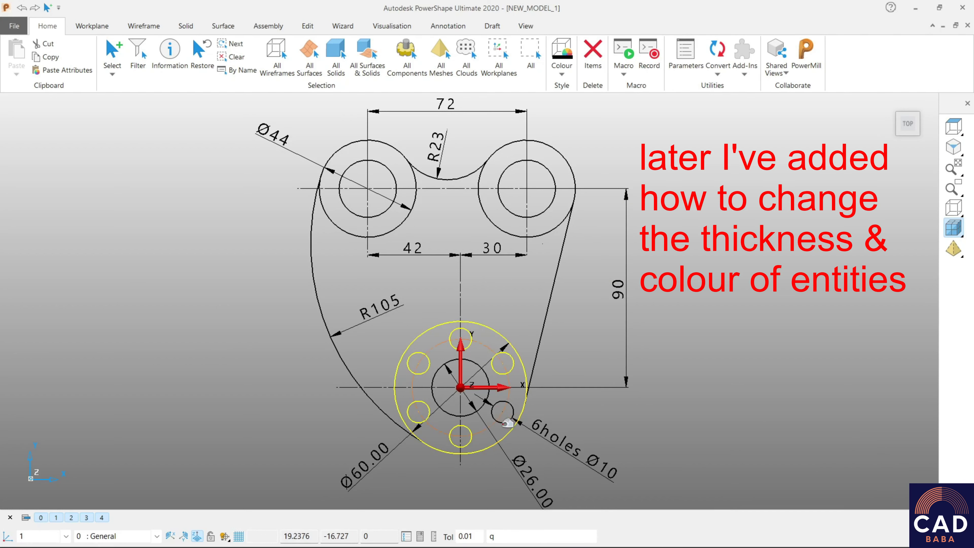
shift+click(515, 417)
click(526, 439)
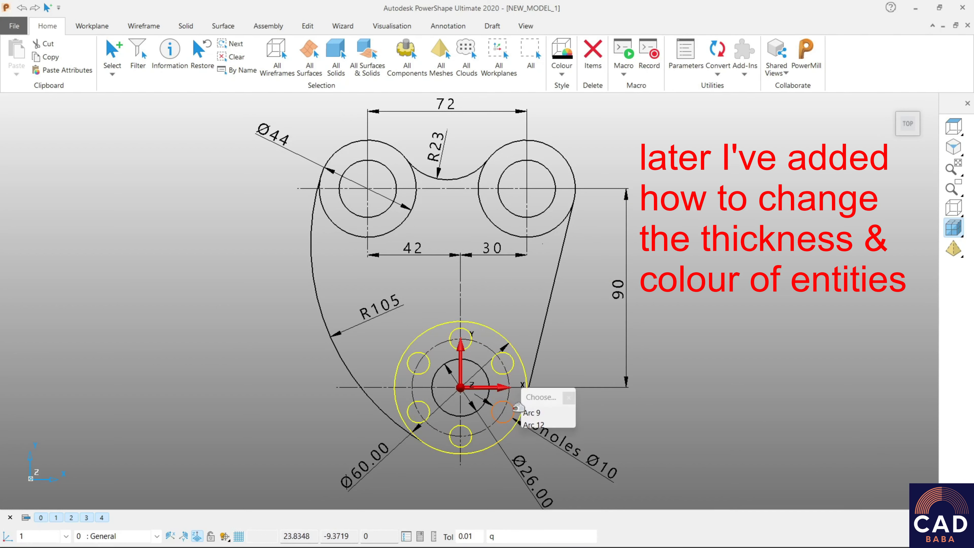
shift+click(476, 364)
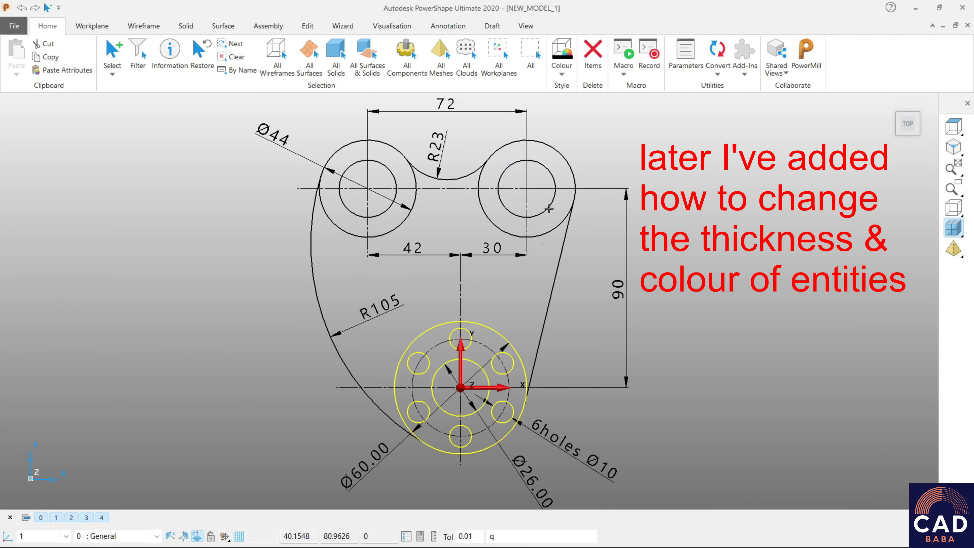
Add the upper-right circles, R23 and R105 arcs, Ø44 circles and right tangent line.
shift+click(506, 209)
shift+click(483, 169)
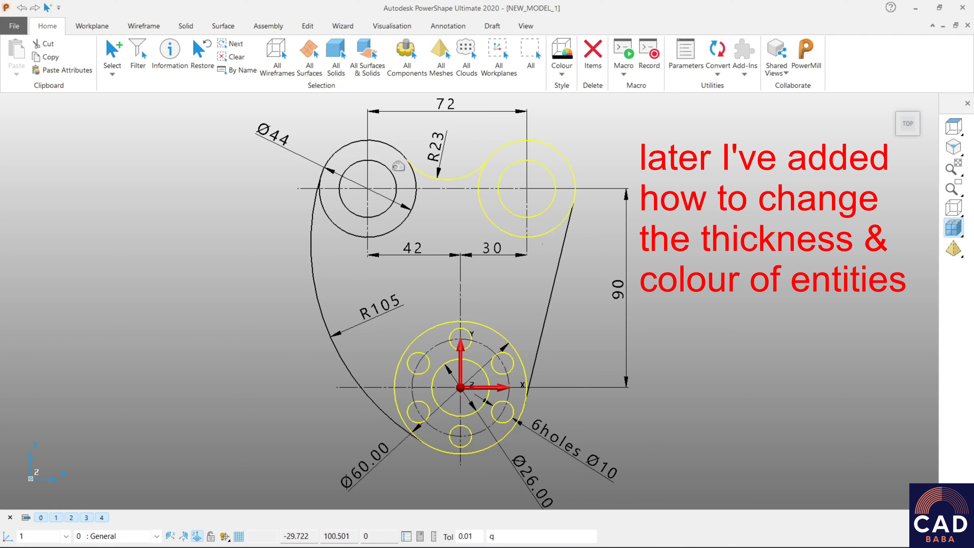
shift+click(388, 169)
shift+click(320, 201)
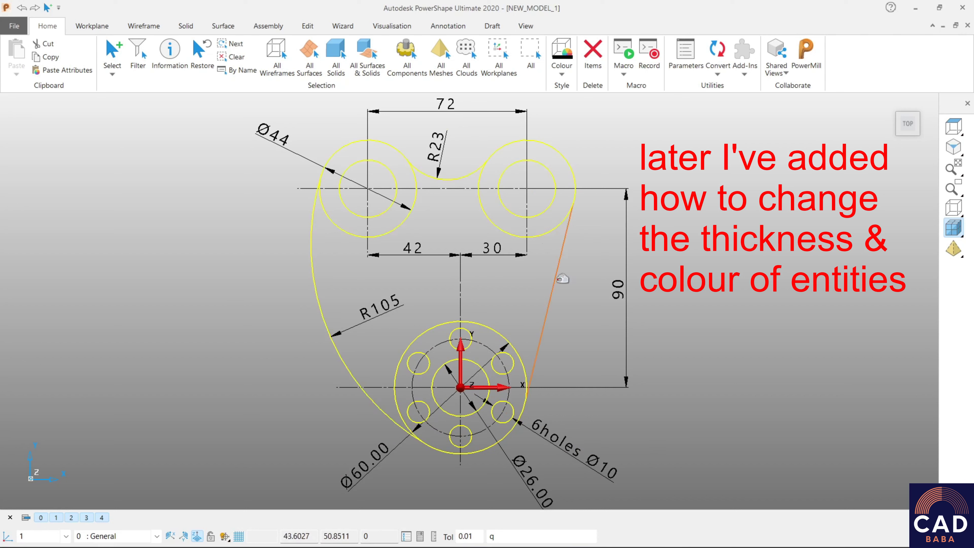
shift+click(556, 283)
Enable the Style Toolbar and change the selected outlines' line width from 0.5 to 0.7.
right_click(692, 537)
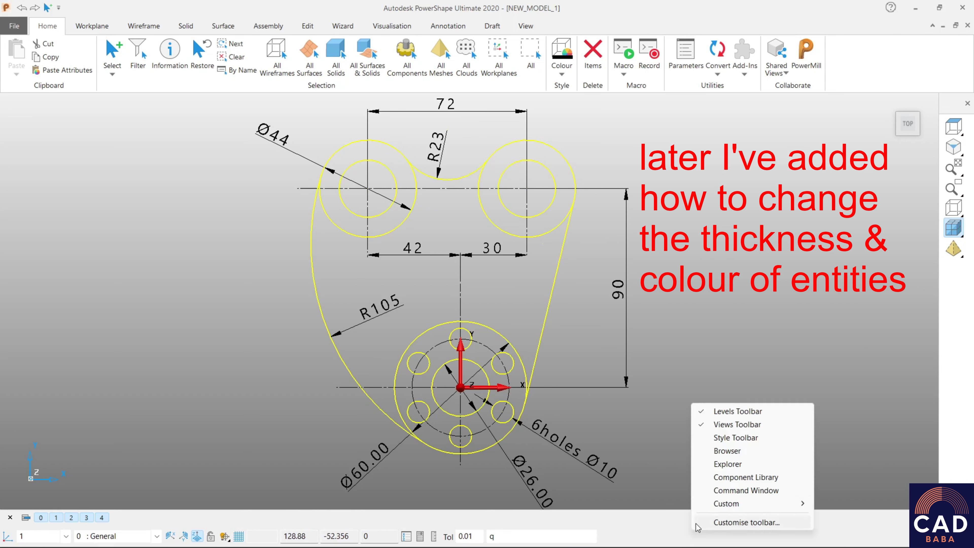
click(721, 437)
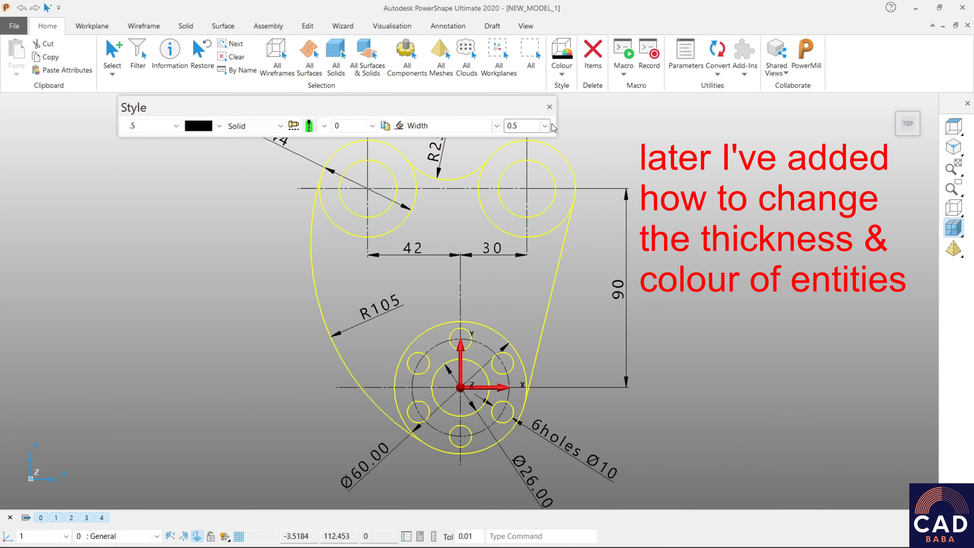
click(544, 126)
click(516, 152)
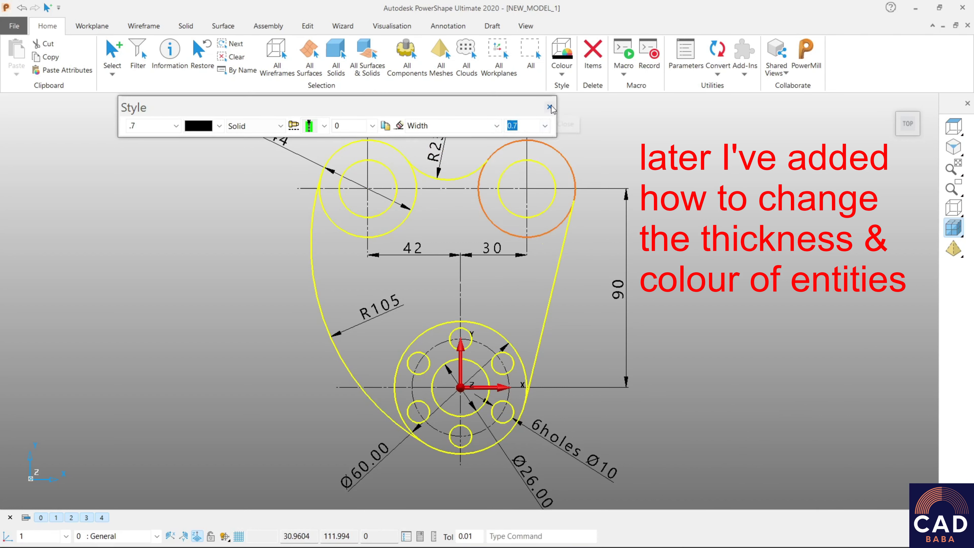
click(550, 107)
drag(671, 397, 567, 307)
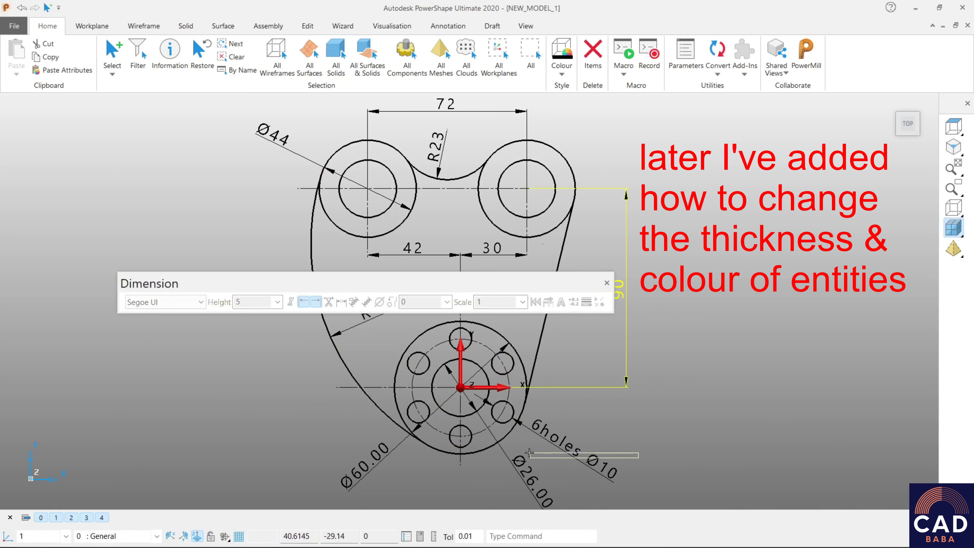
Select the 6holes Ø10, Ø26.00, Ø60.00, R105, 42, 30, 72, R23 and Ø44 dimensions.
shift+click(590, 444)
shift+click(533, 480)
shift+click(364, 466)
shift+click(358, 331)
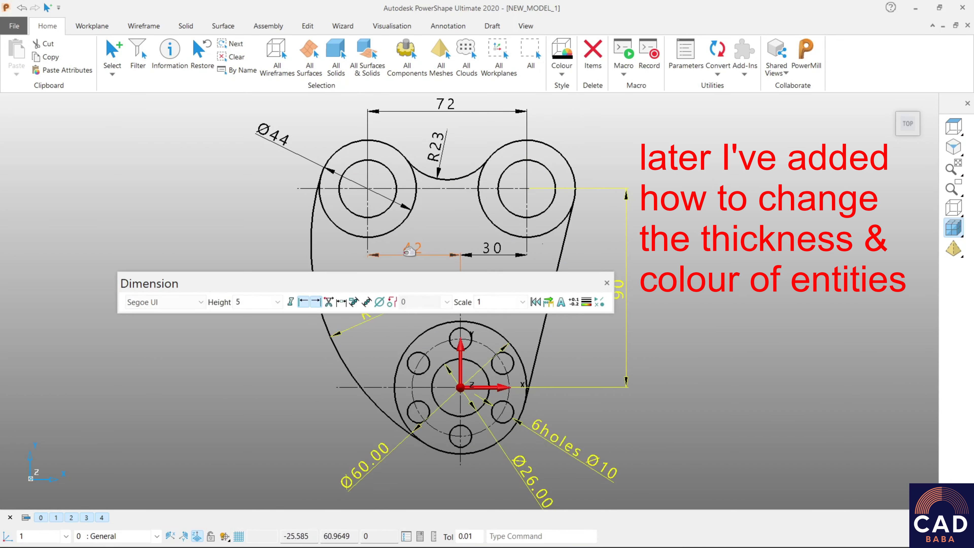
shift+click(413, 252)
shift+click(492, 251)
shift+click(443, 140)
shift+click(445, 111)
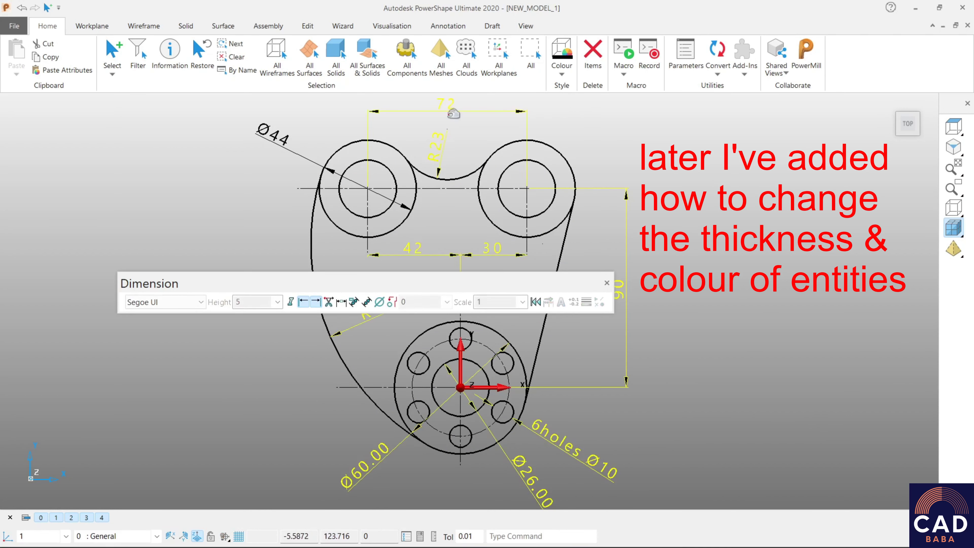
shift+click(273, 135)
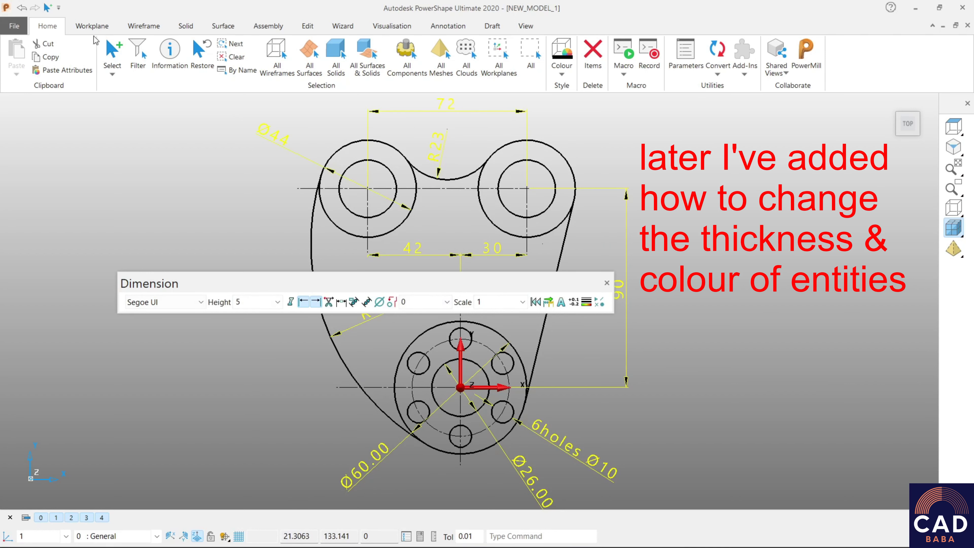
Colour the selected dimensions blue using the Home Colour swatches.
click(562, 64)
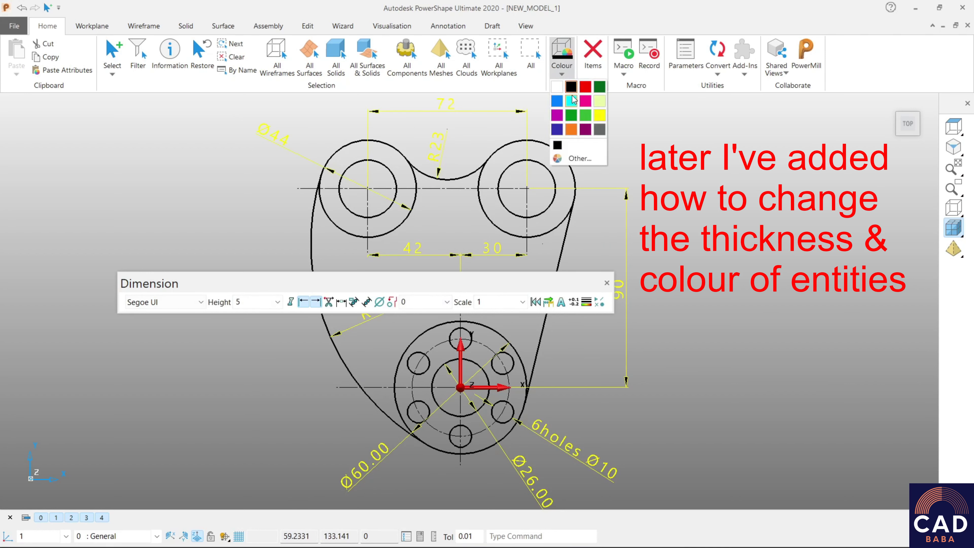
click(558, 101)
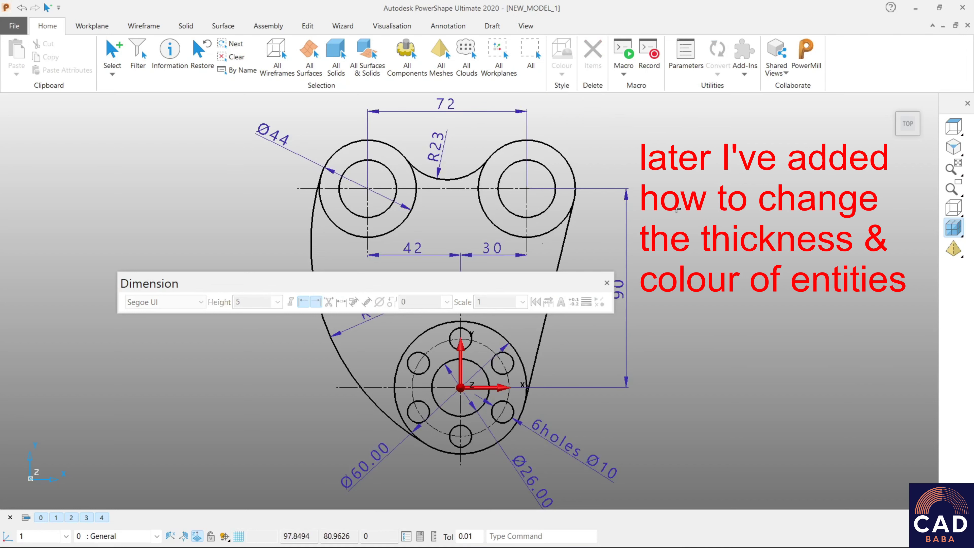
right_click(670, 160)
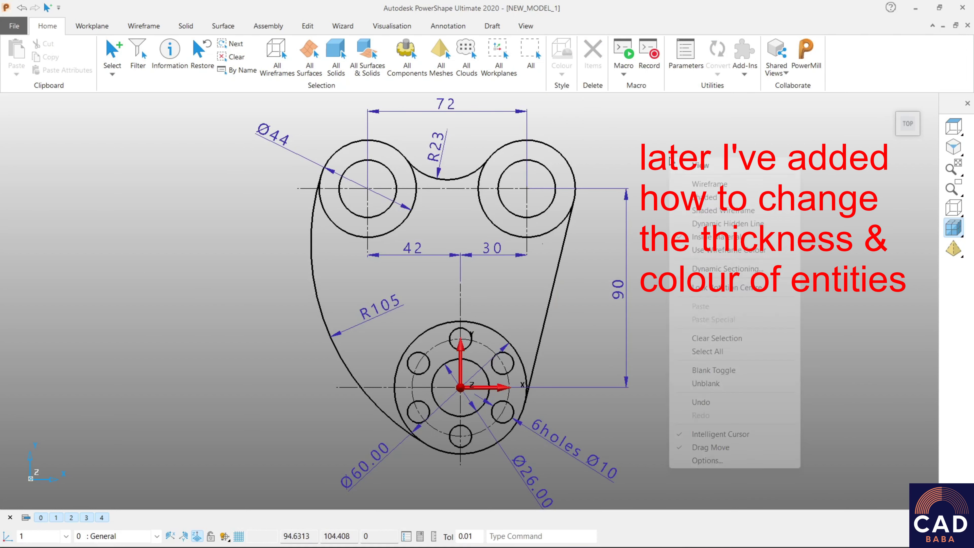
key(Escape)
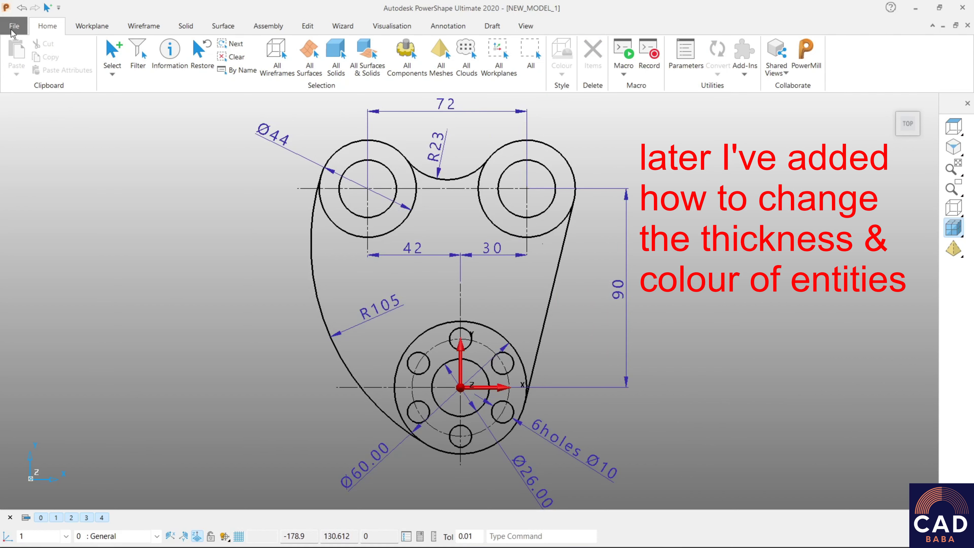
Set the print-to-file image width to 3000 in Print Set-up's file settings.
click(14, 26)
click(29, 176)
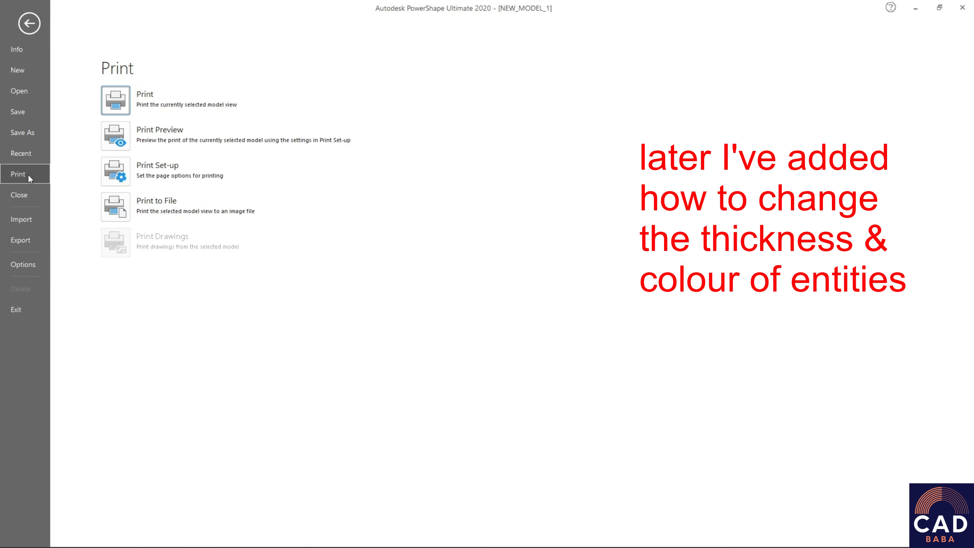
click(116, 171)
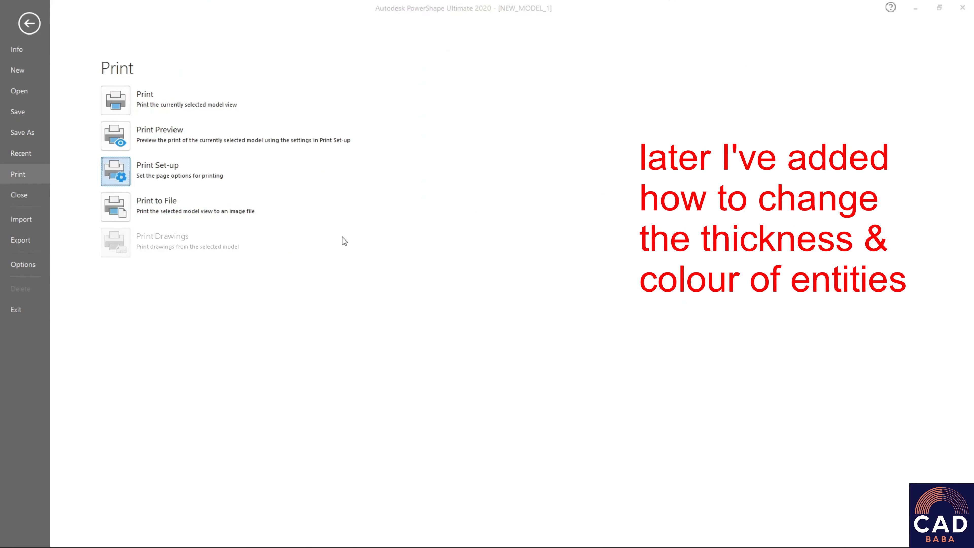
click(217, 256)
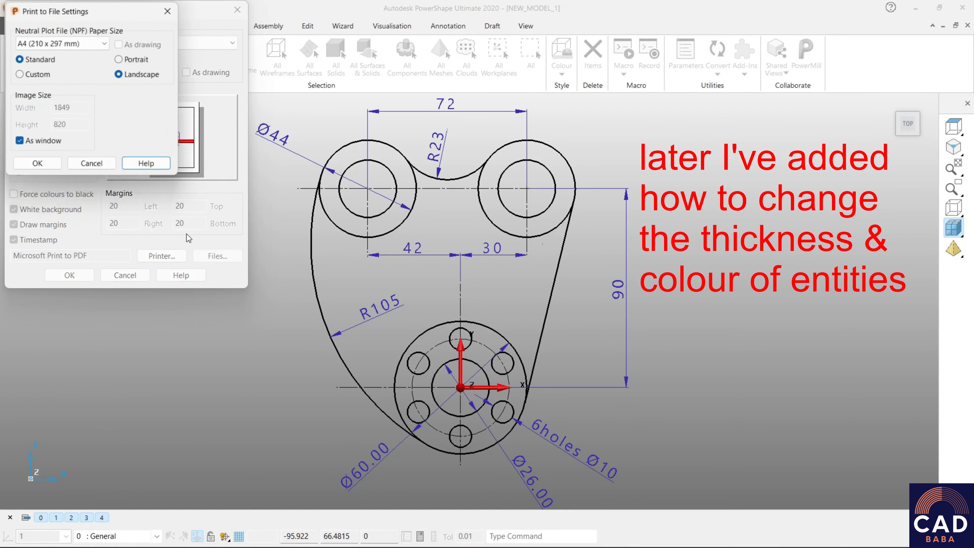
drag(81, 112, 2, 111)
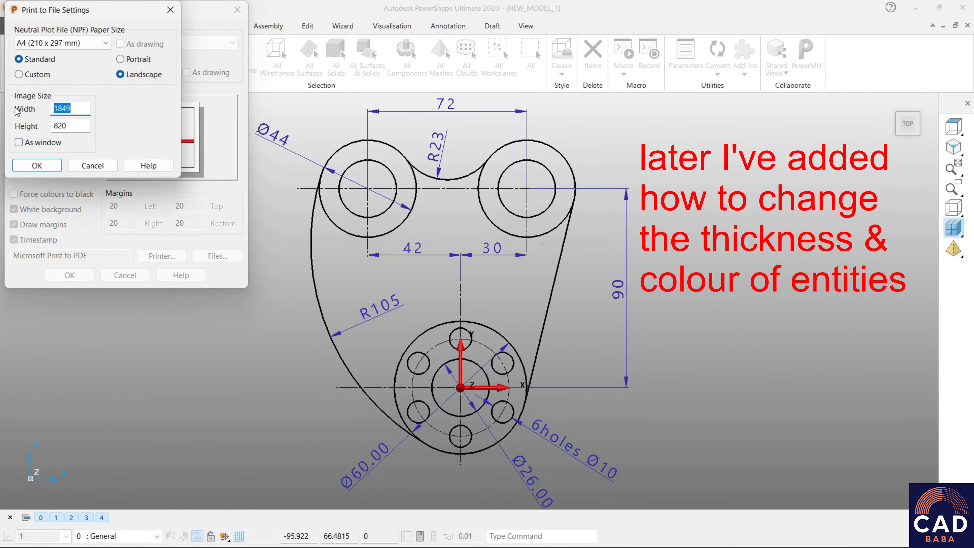
text(3000)
drag(71, 126, 45, 129)
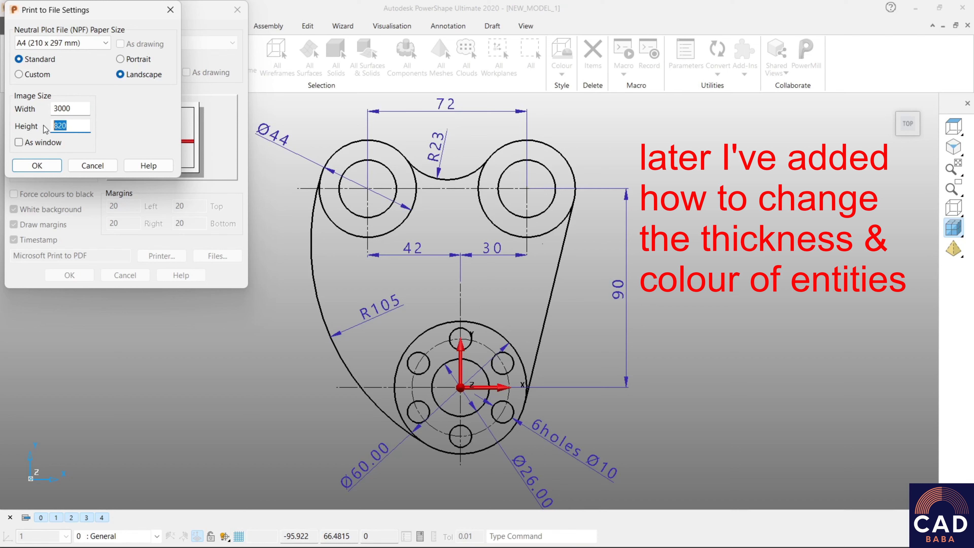
text(2000)
click(49, 163)
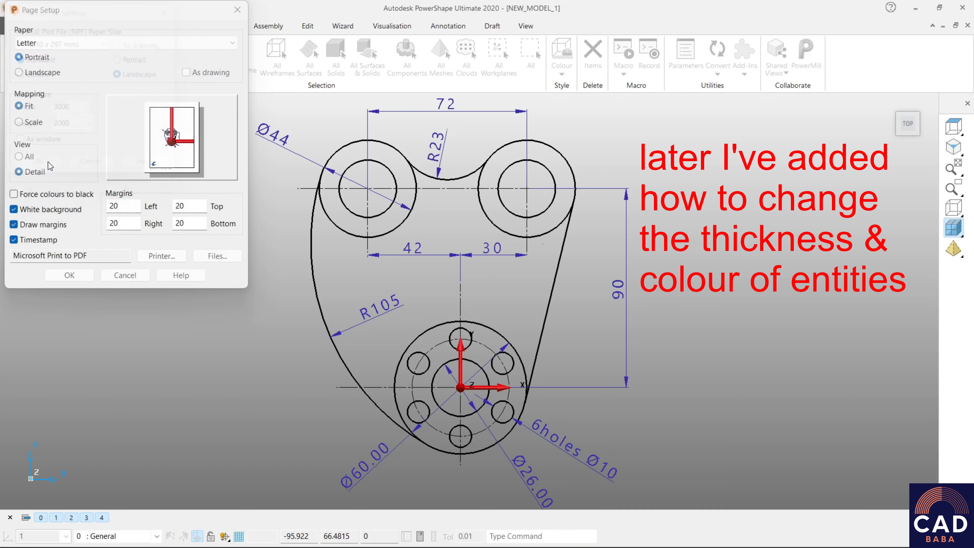
Untick White background and confirm the page setup.
click(37, 209)
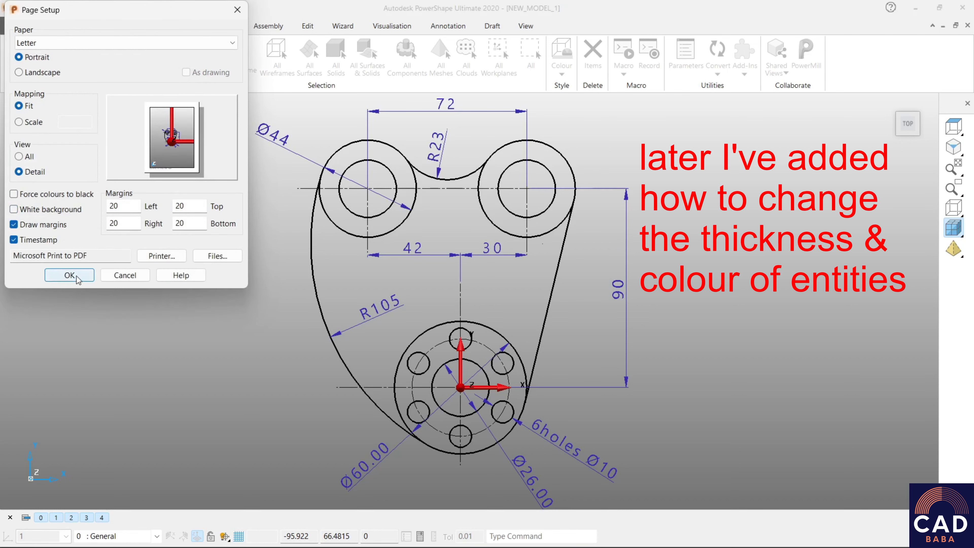
click(79, 280)
click(17, 30)
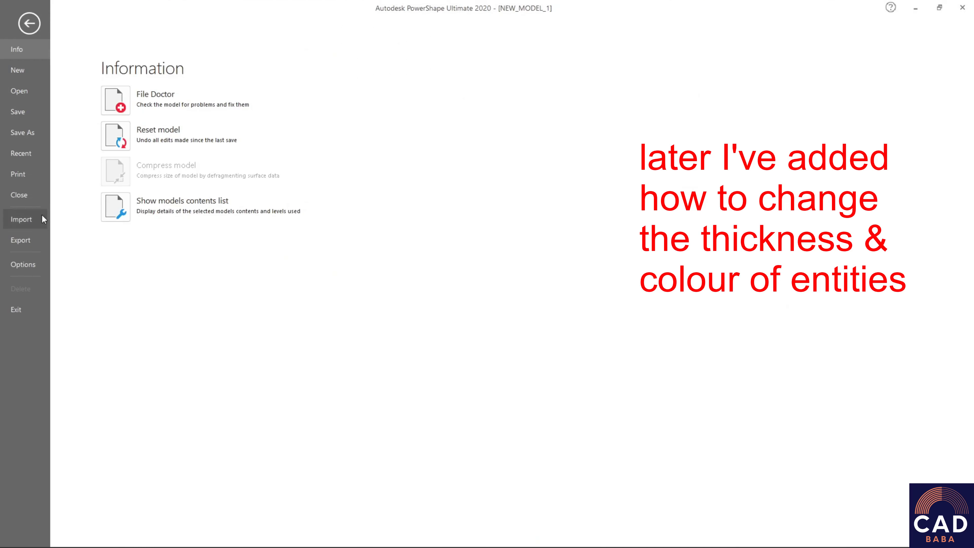
Print the drawing view to a JPEG file named 2D on the Desktop.
click(31, 175)
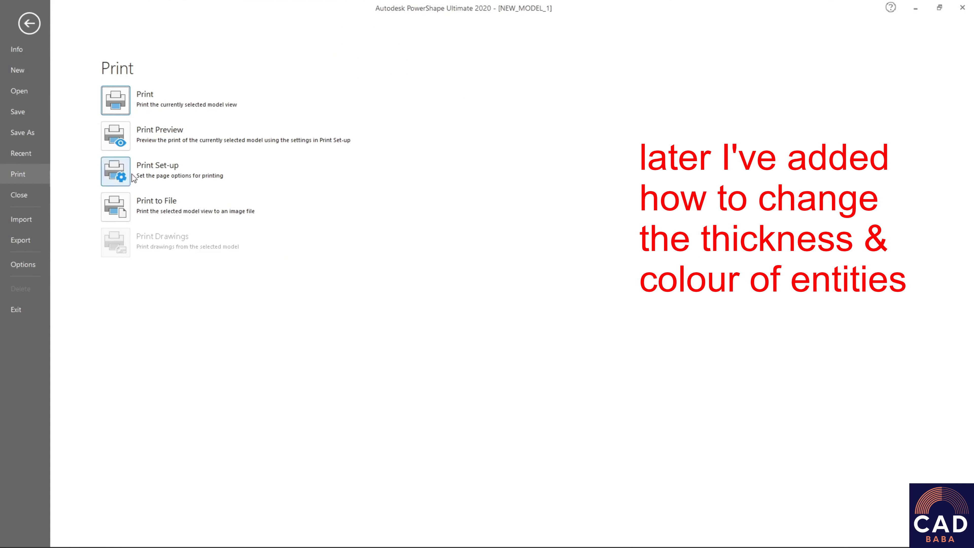
click(112, 205)
click(392, 78)
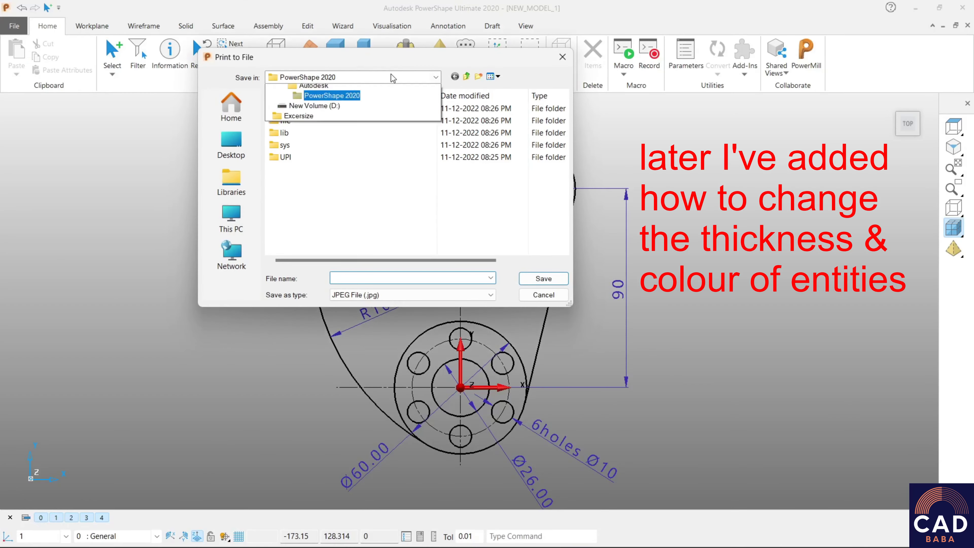
click(291, 101)
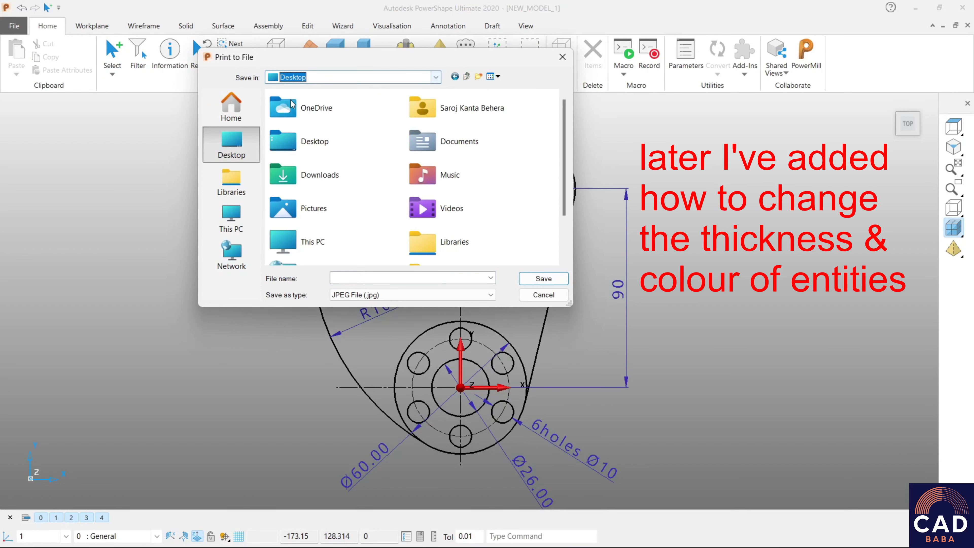
click(359, 279)
text(2D)
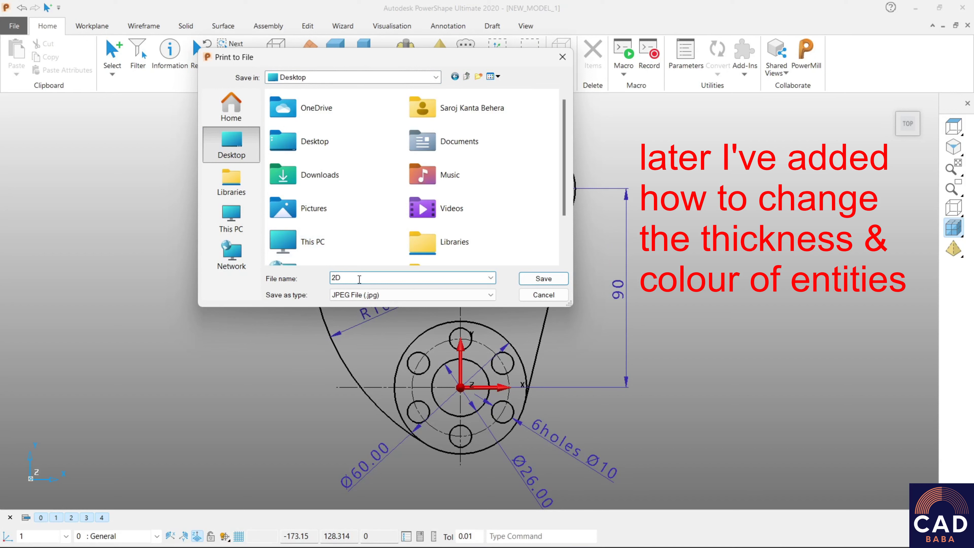
click(362, 298)
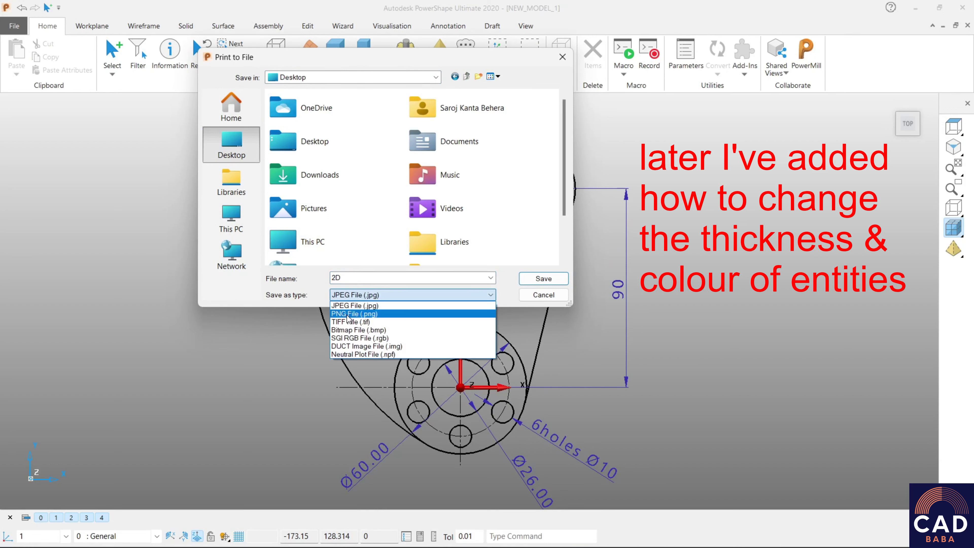
click(351, 306)
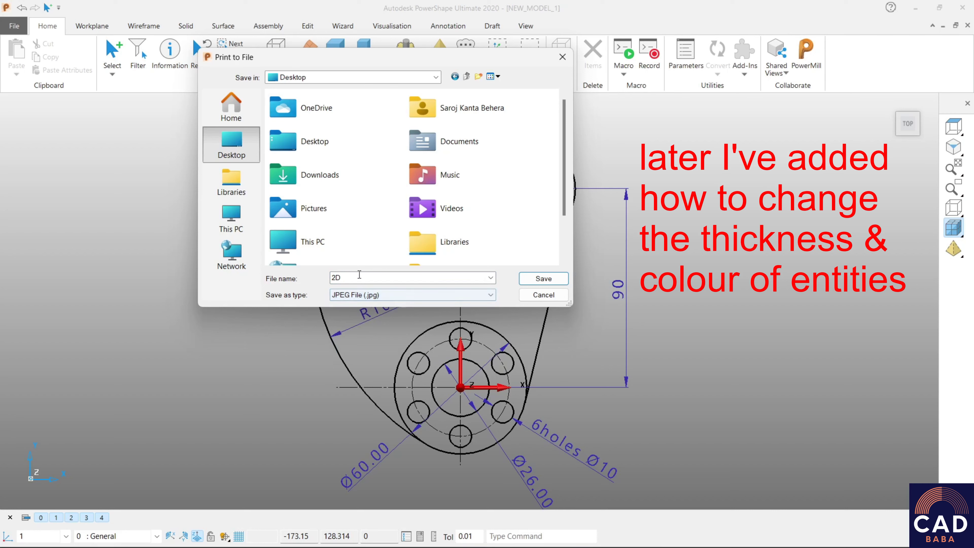
click(544, 280)
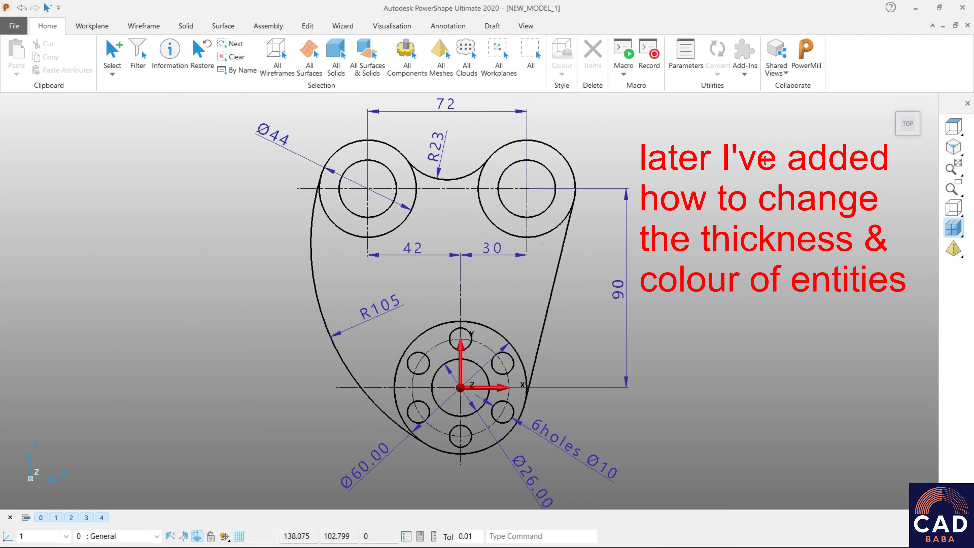
click(917, 8)
View 2D.jpg full screen in Photos, then minimise it and restore PowerShape.
double_click(107, 287)
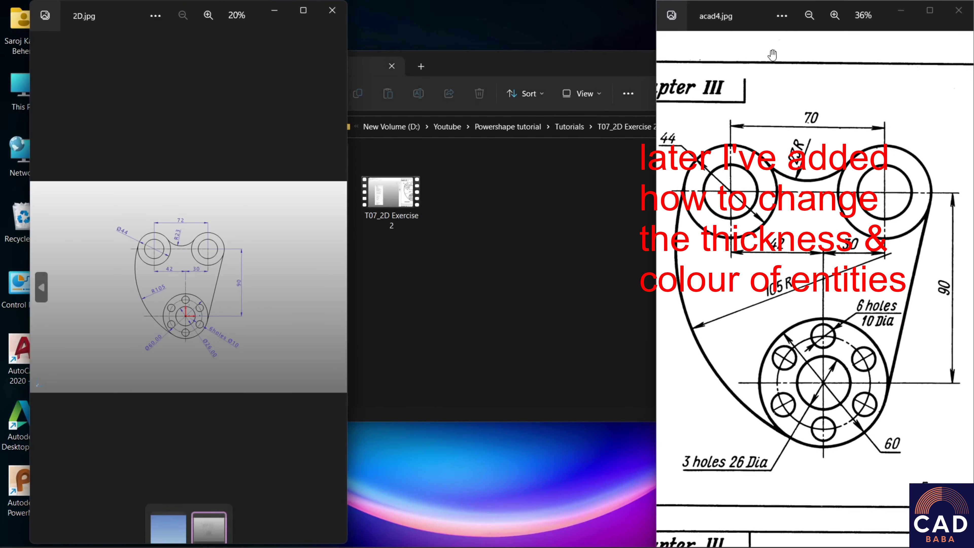
click(303, 10)
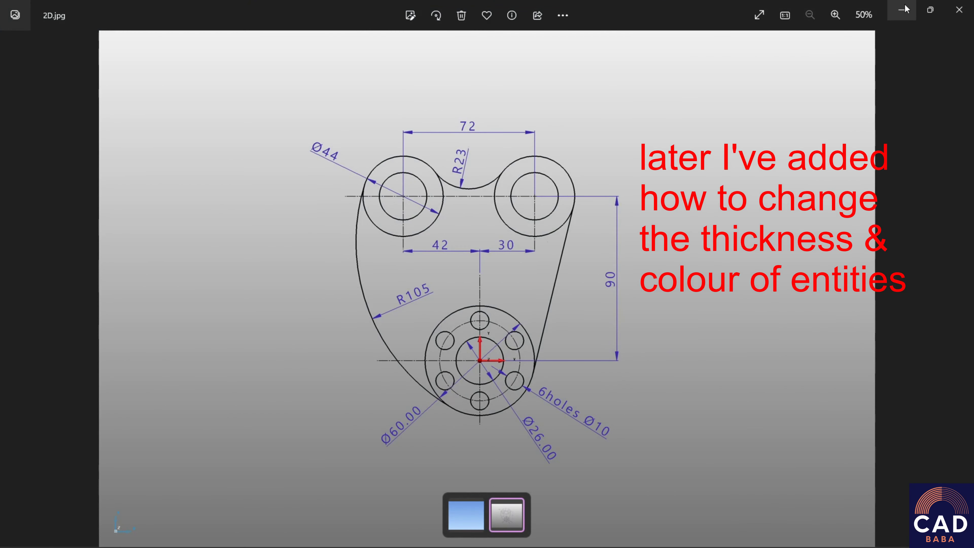
click(959, 10)
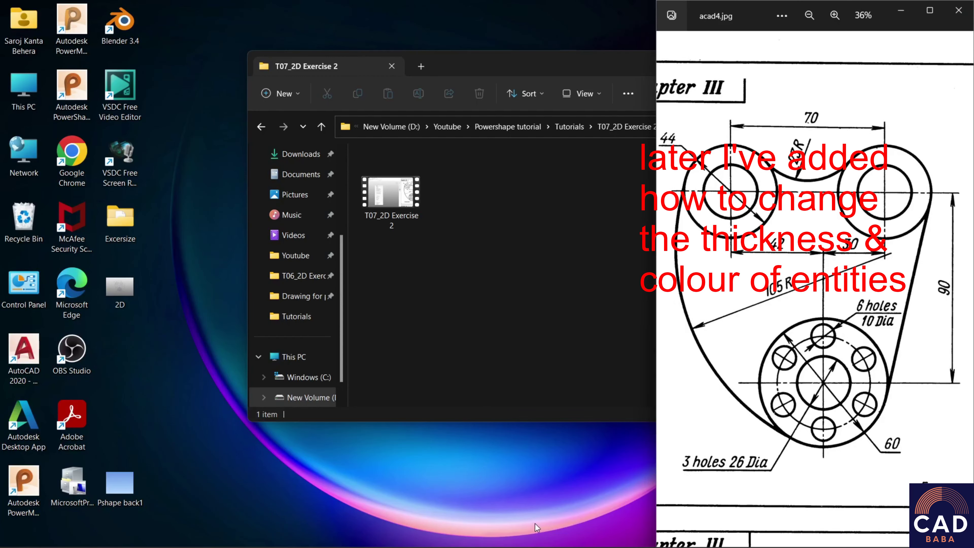
mouse_move(673, 538)
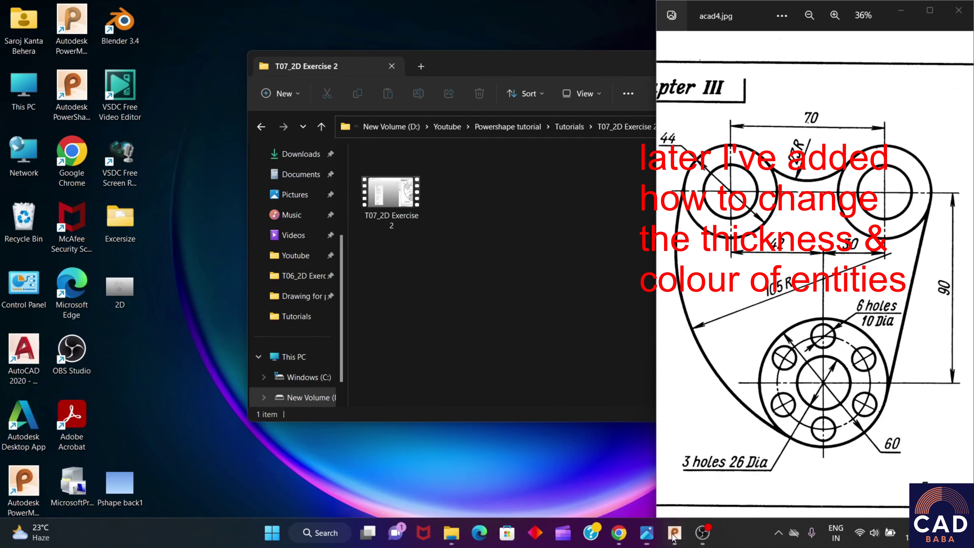
click(674, 534)
Start a Print to File export, then cancel it.
click(13, 26)
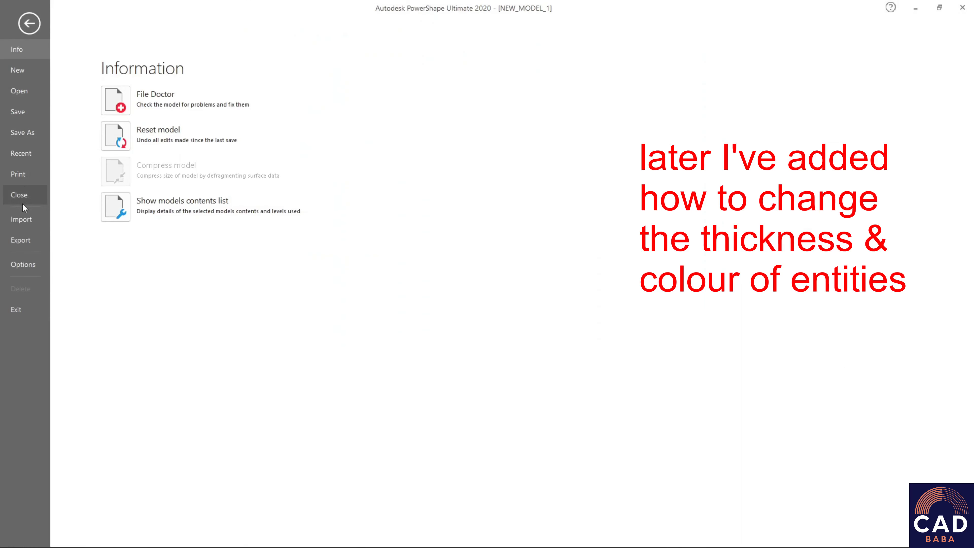
click(25, 173)
click(120, 208)
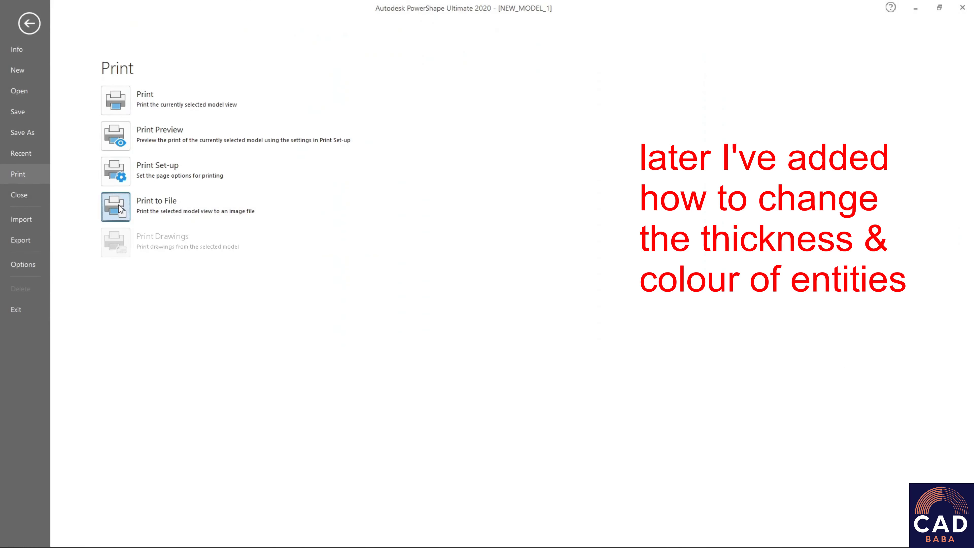
click(540, 293)
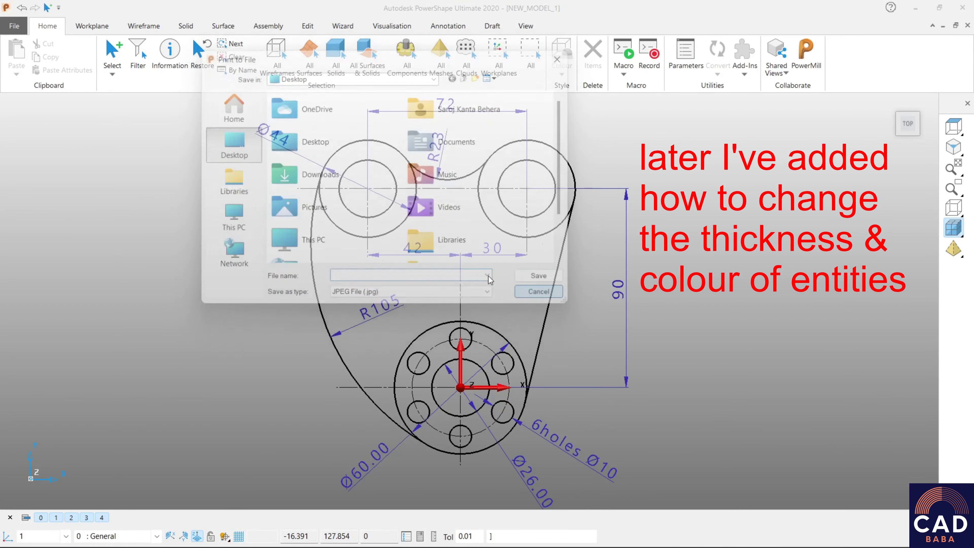
Turn on White background in Print Set-up and confirm.
click(11, 27)
click(28, 175)
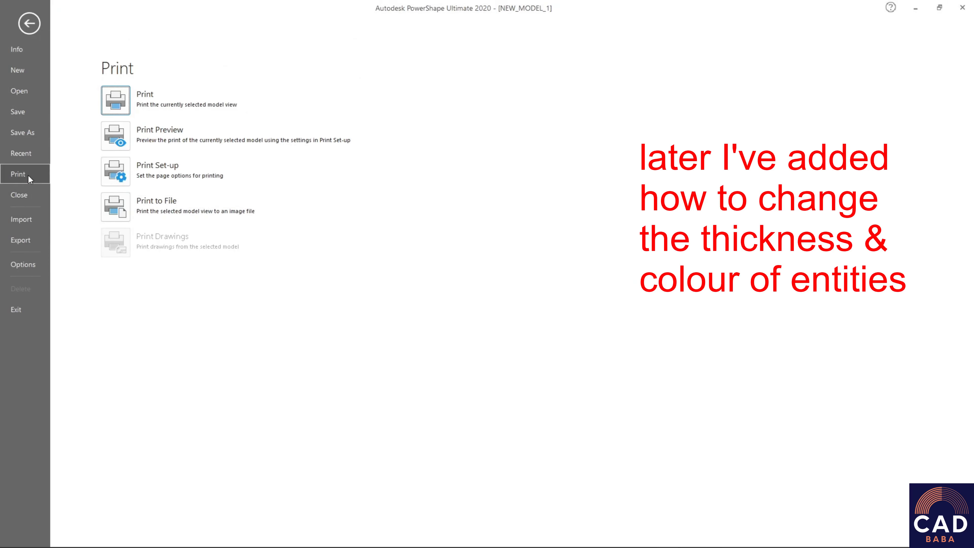
click(148, 169)
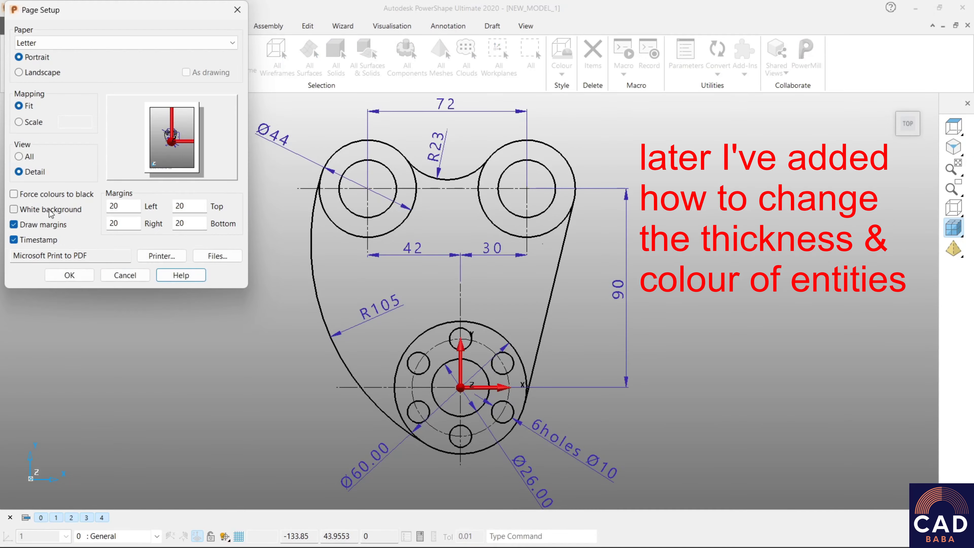
click(51, 215)
click(49, 271)
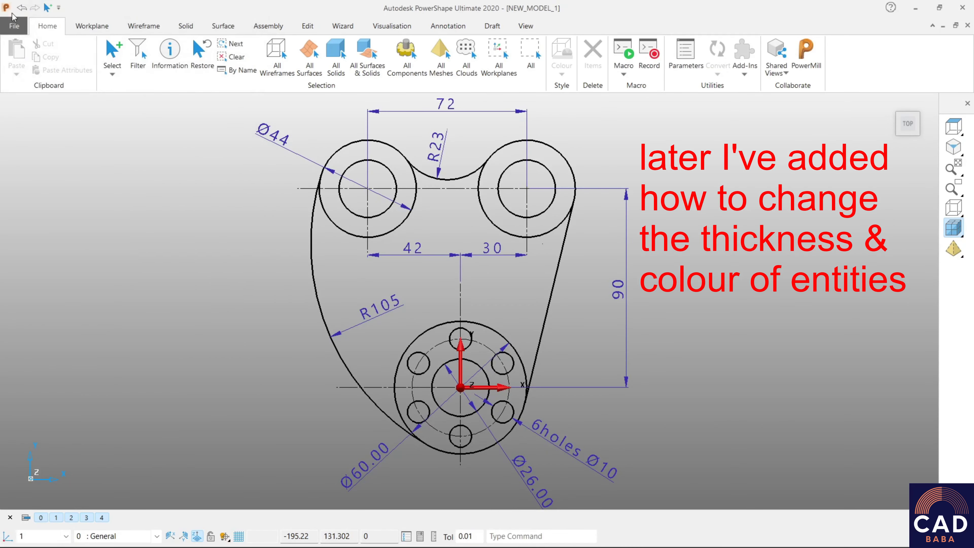
Re-export the drawing as 2D.jpg, confirming the overwrite of the earlier file.
click(12, 27)
click(27, 176)
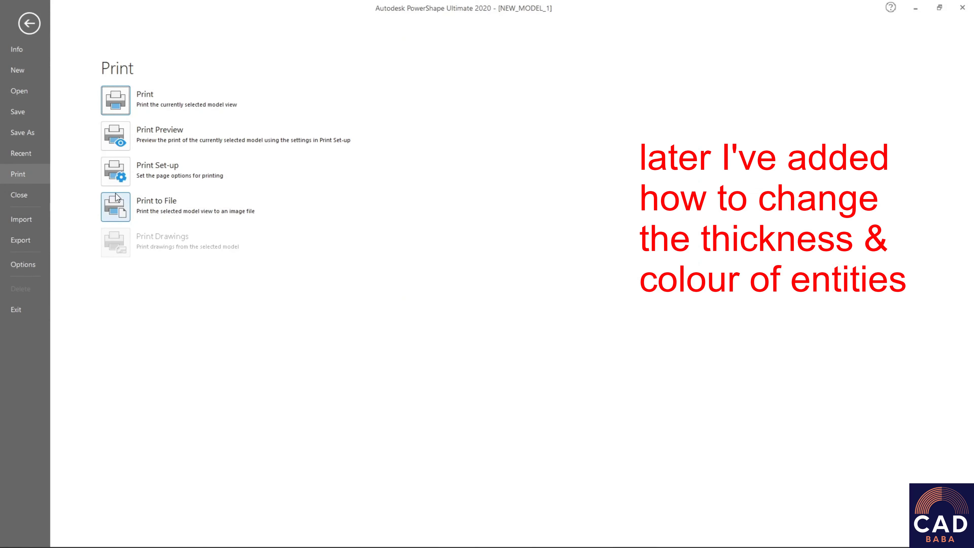
click(162, 206)
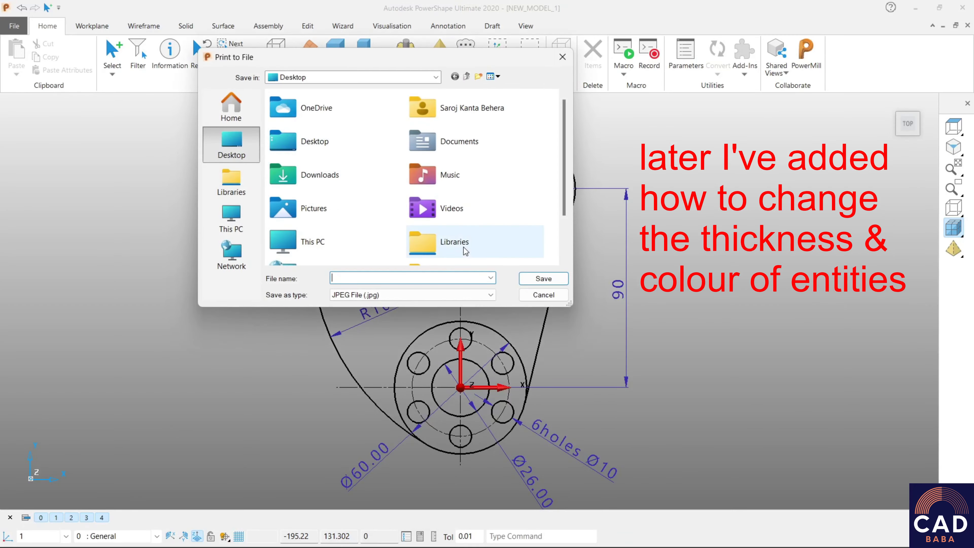
text(2)
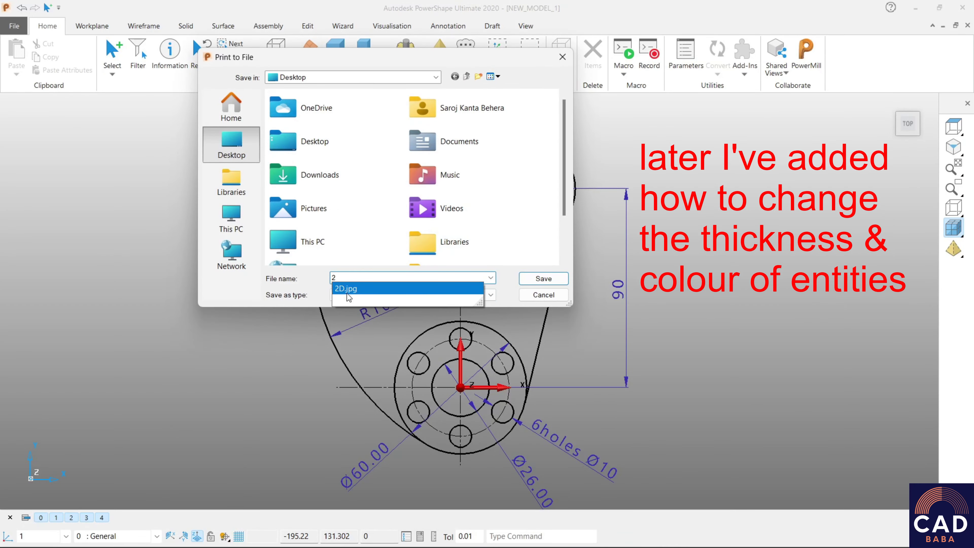
click(382, 290)
click(523, 280)
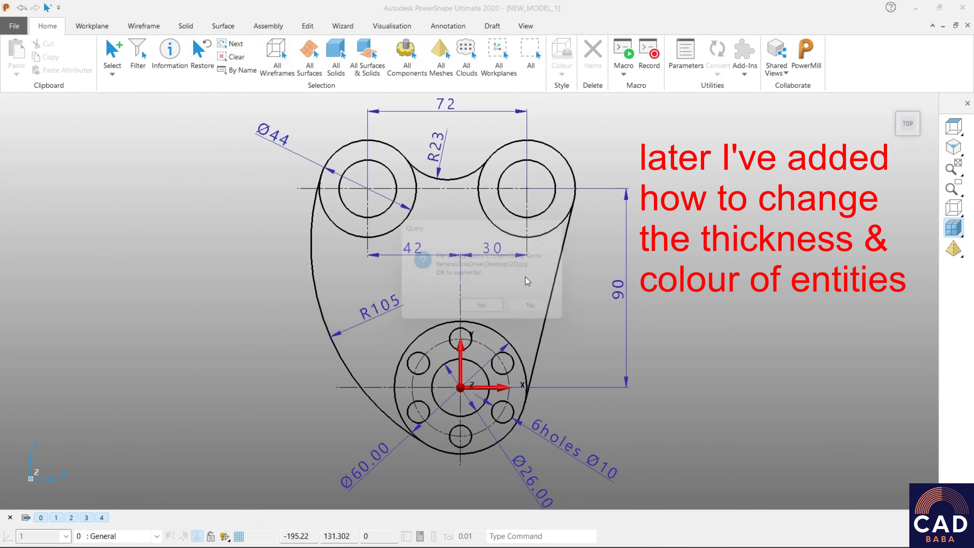
click(487, 317)
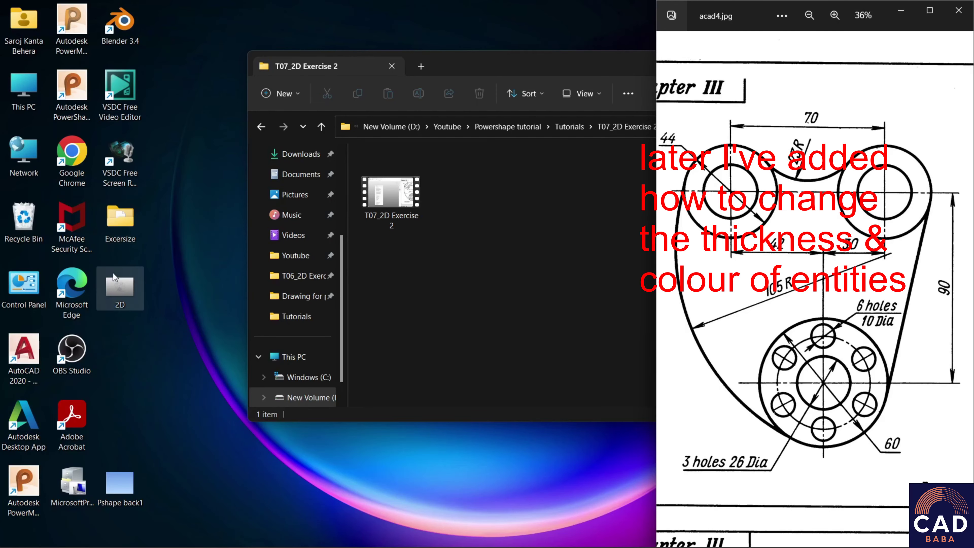
double_click(122, 287)
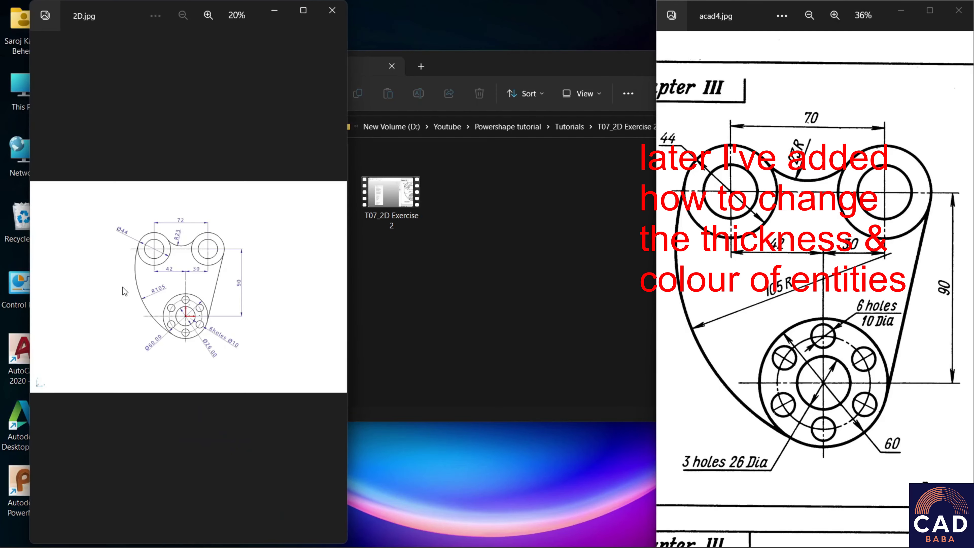
Maximise Photos and zoom in to check the plate drawing on white.
click(310, 9)
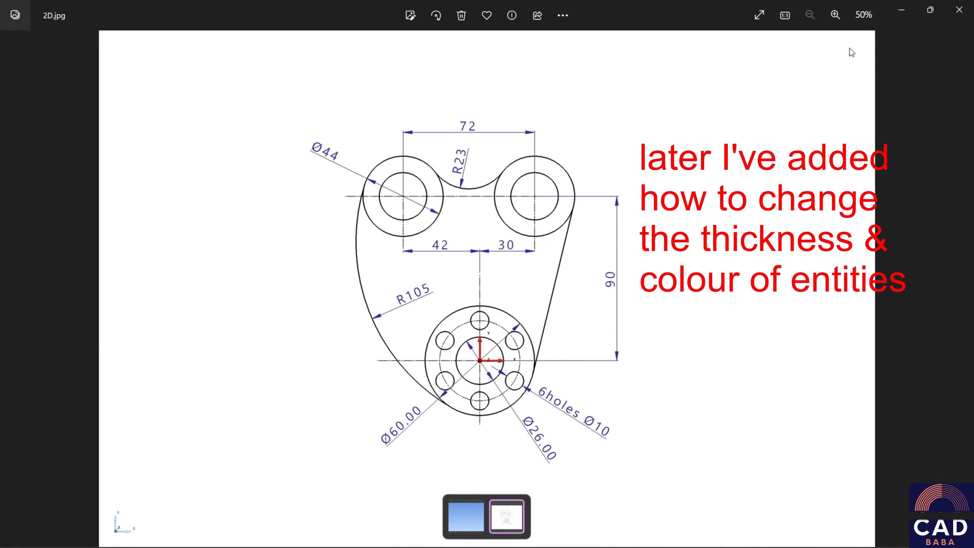
click(837, 17)
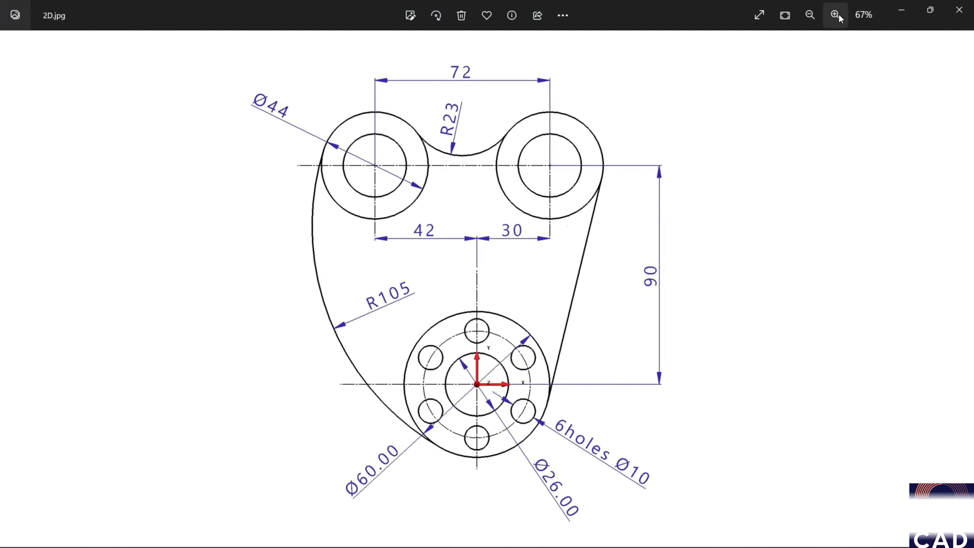